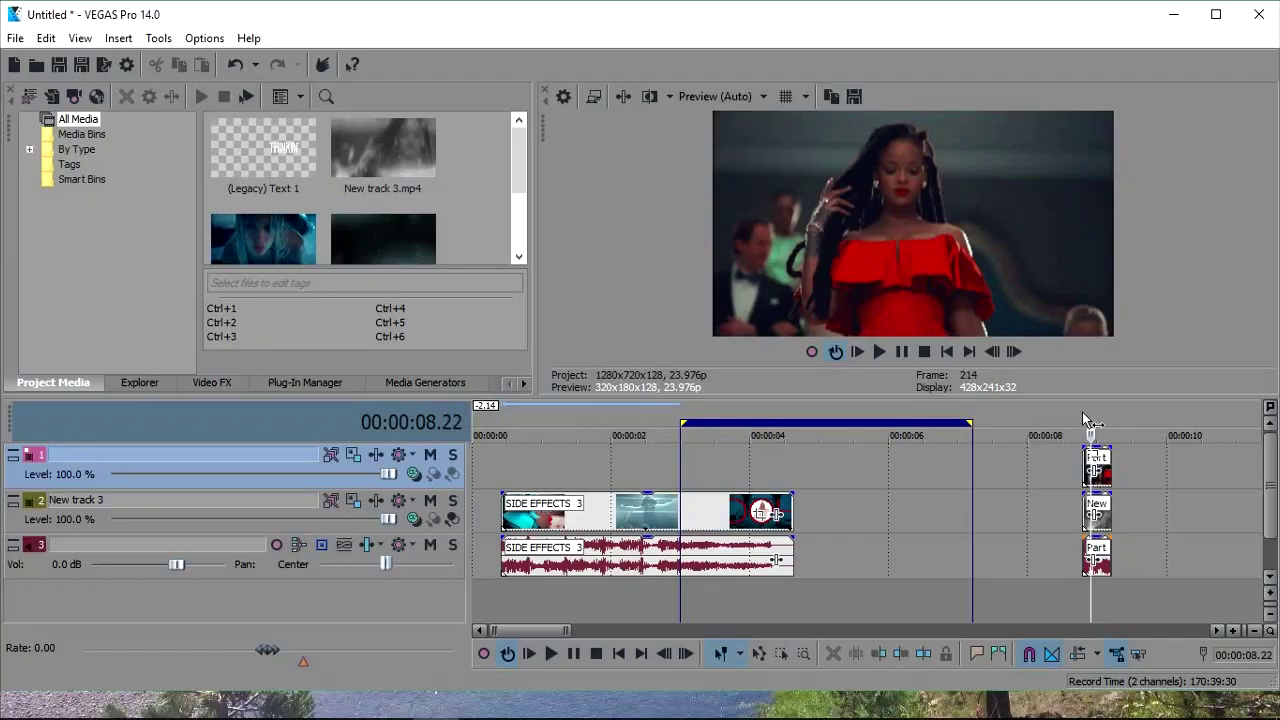
- Zoom the timeline and mute track 1 to reveal the footage beneath
scroll(1084, 415, "down", 1)
scroll(1082, 418, "up", 6)
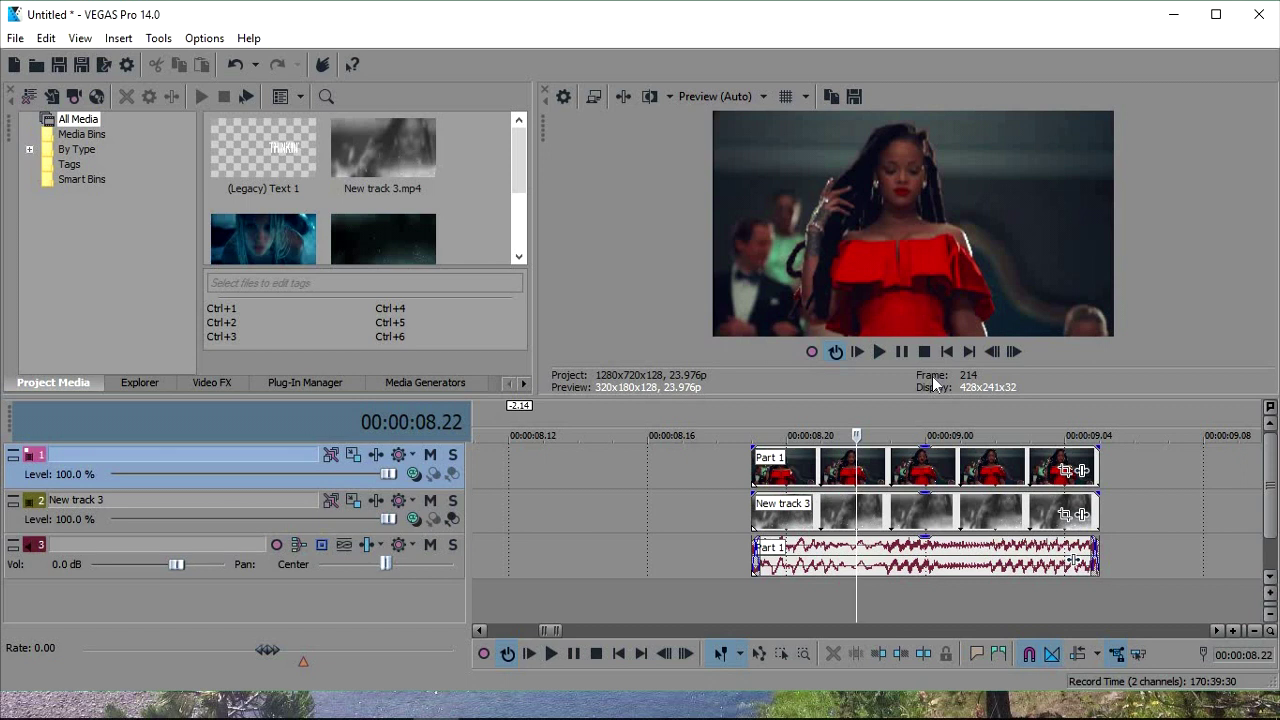
left_click(430, 455)
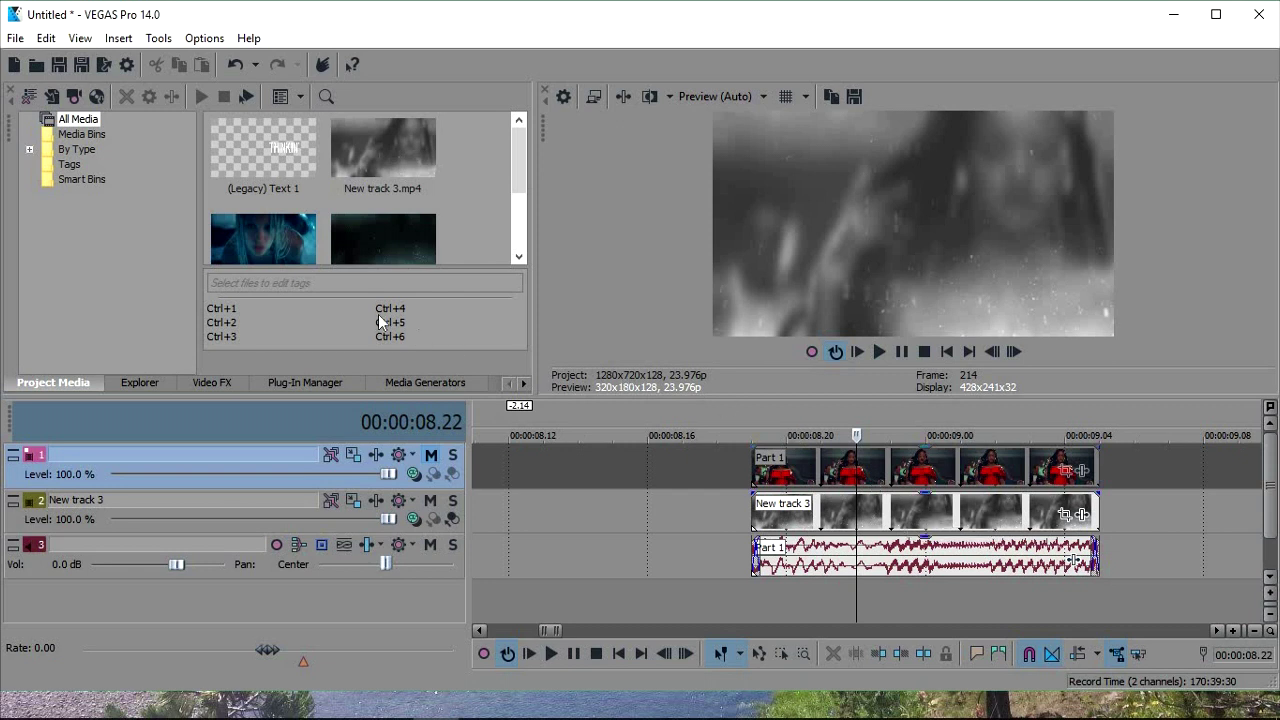
- Test-place the dark particles clip on tracks 2 and 3, delete it, and unmute track 1
left_click(400, 255)
left_click_drag(603, 397, 708, 510)
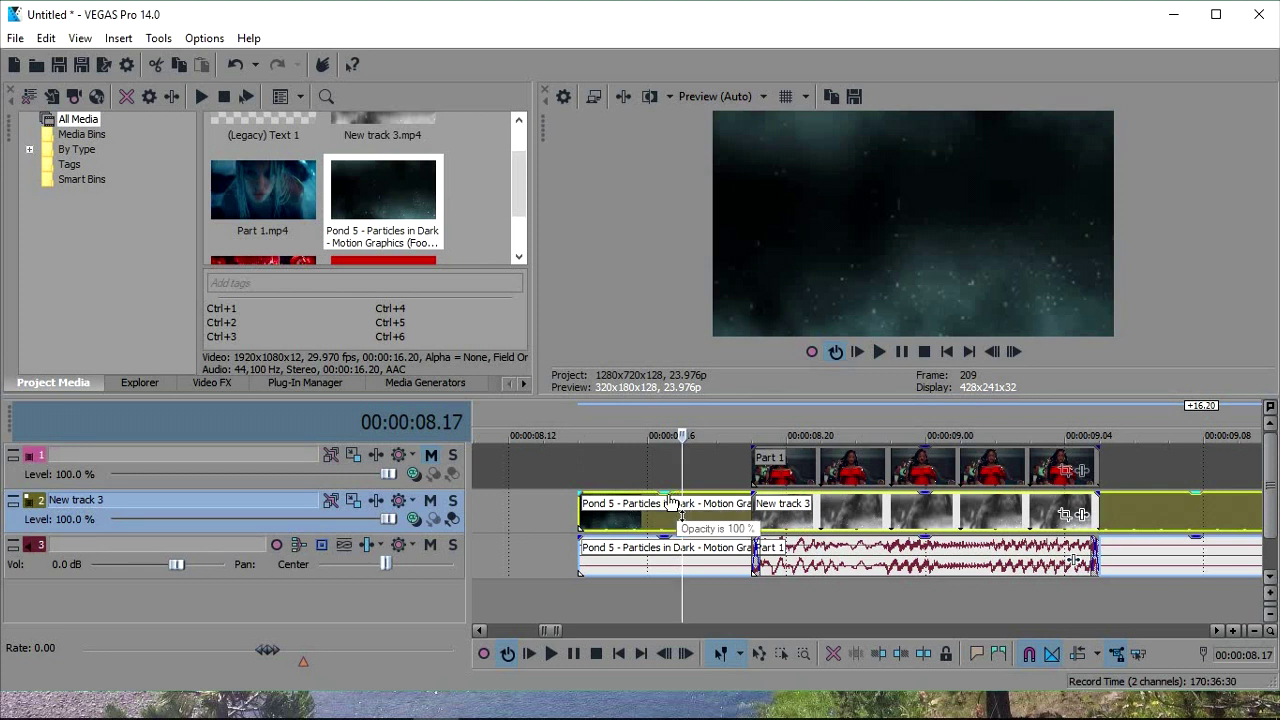
right_click(671, 512)
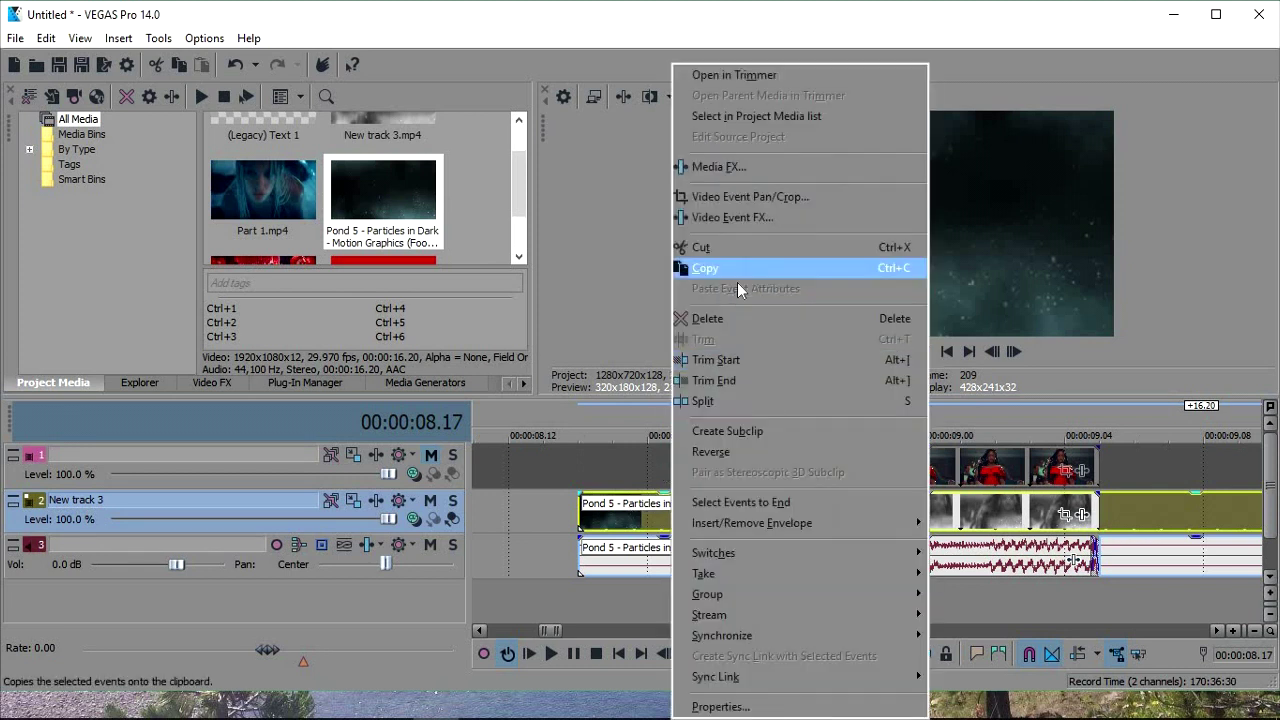
left_click(725, 319)
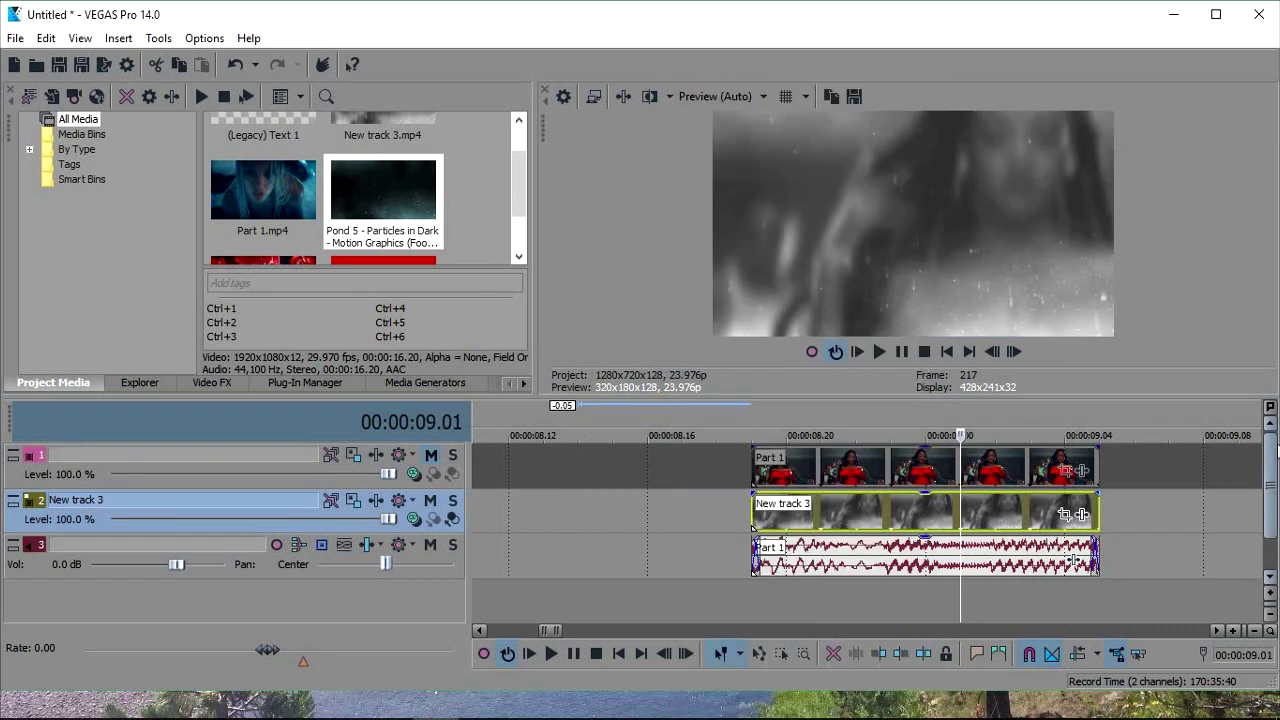
left_click(430, 455)
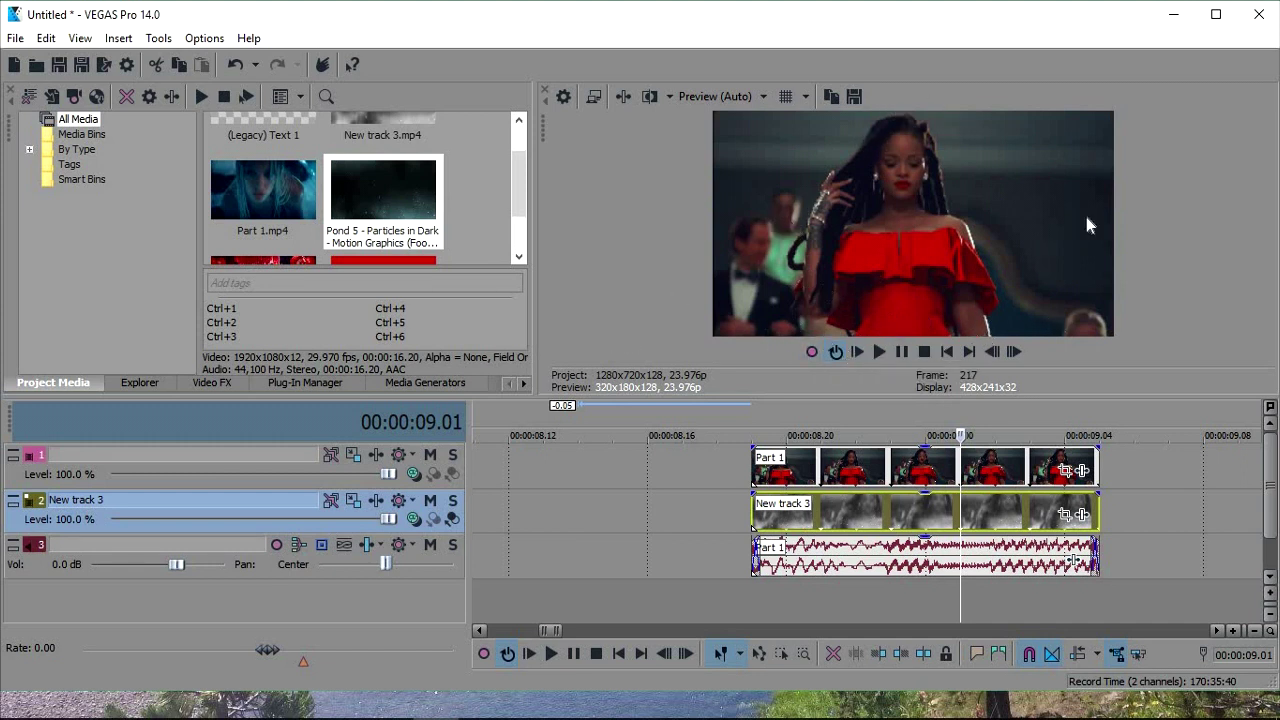
- Open Part 1's Event Pan/Crop and switch to editing its Mask
left_click(1064, 471)
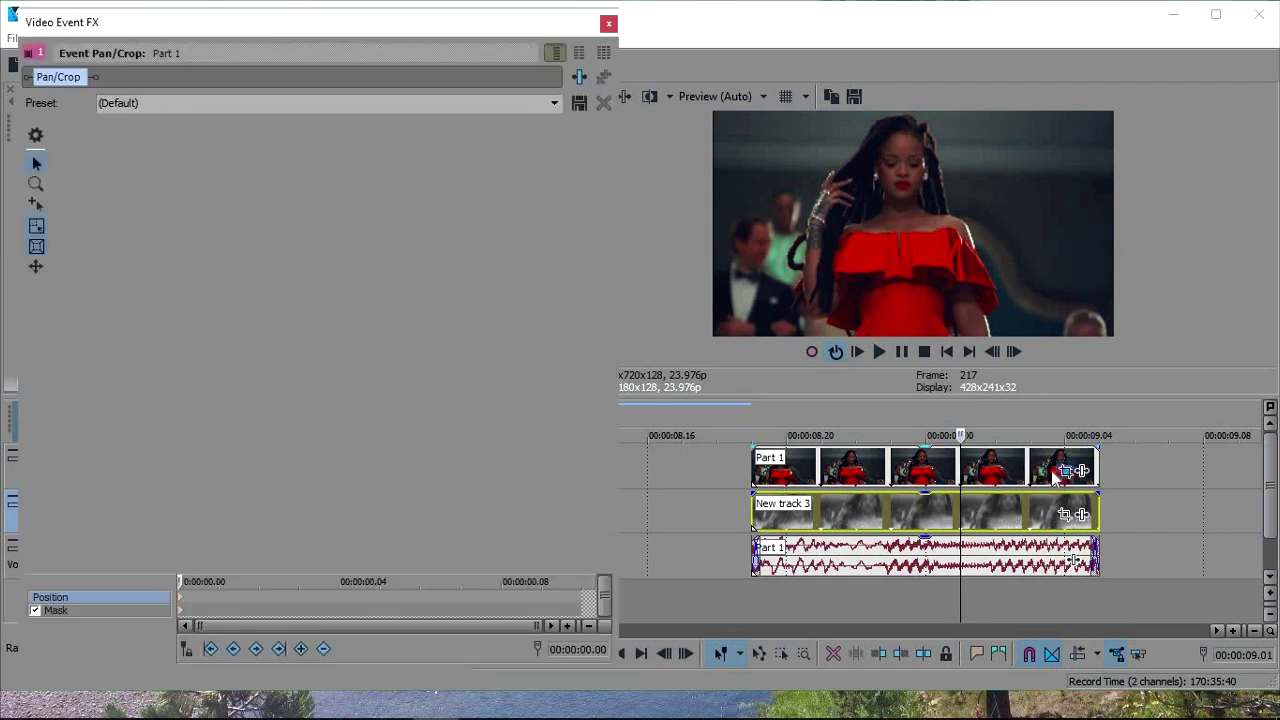
left_click(57, 608)
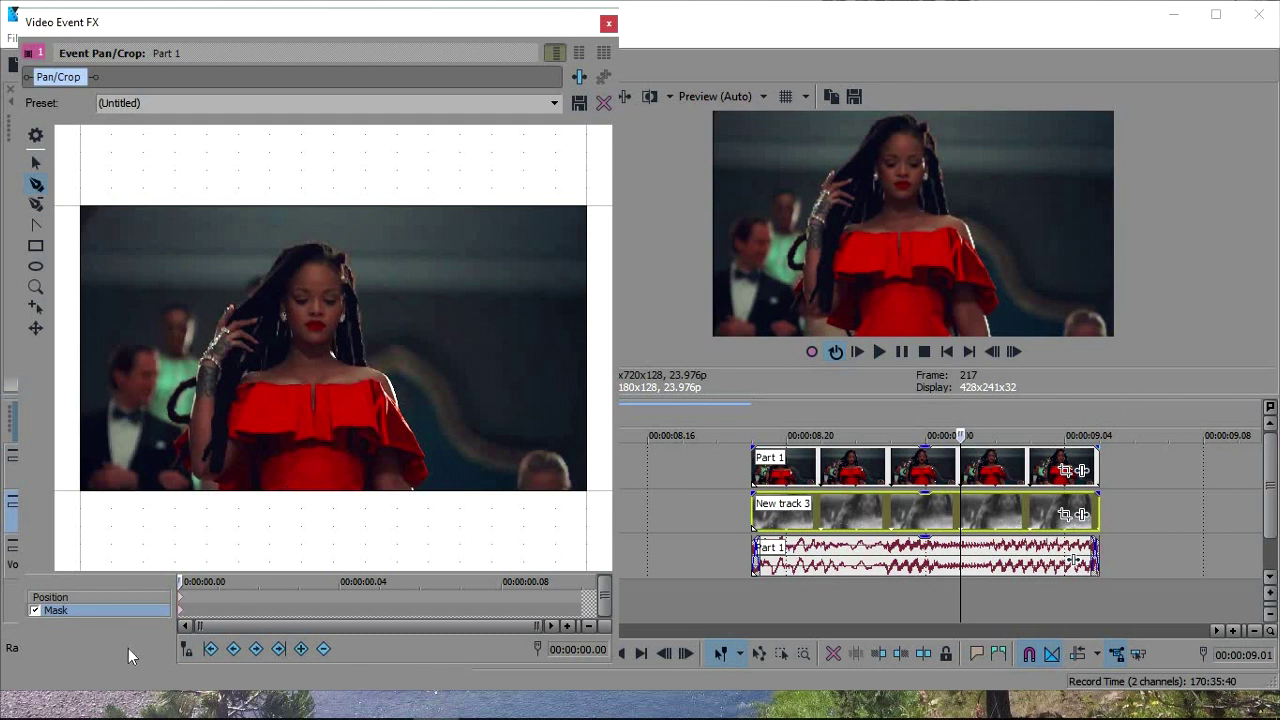
left_click(146, 595)
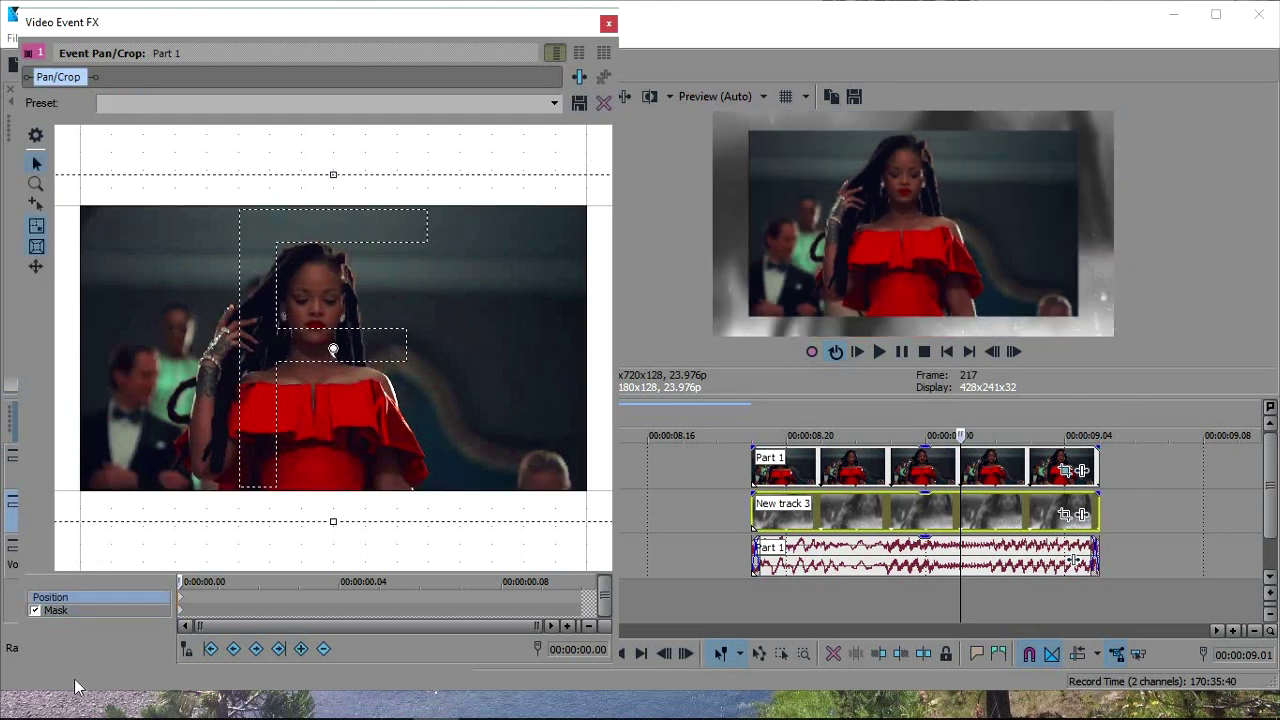
left_click(75, 609)
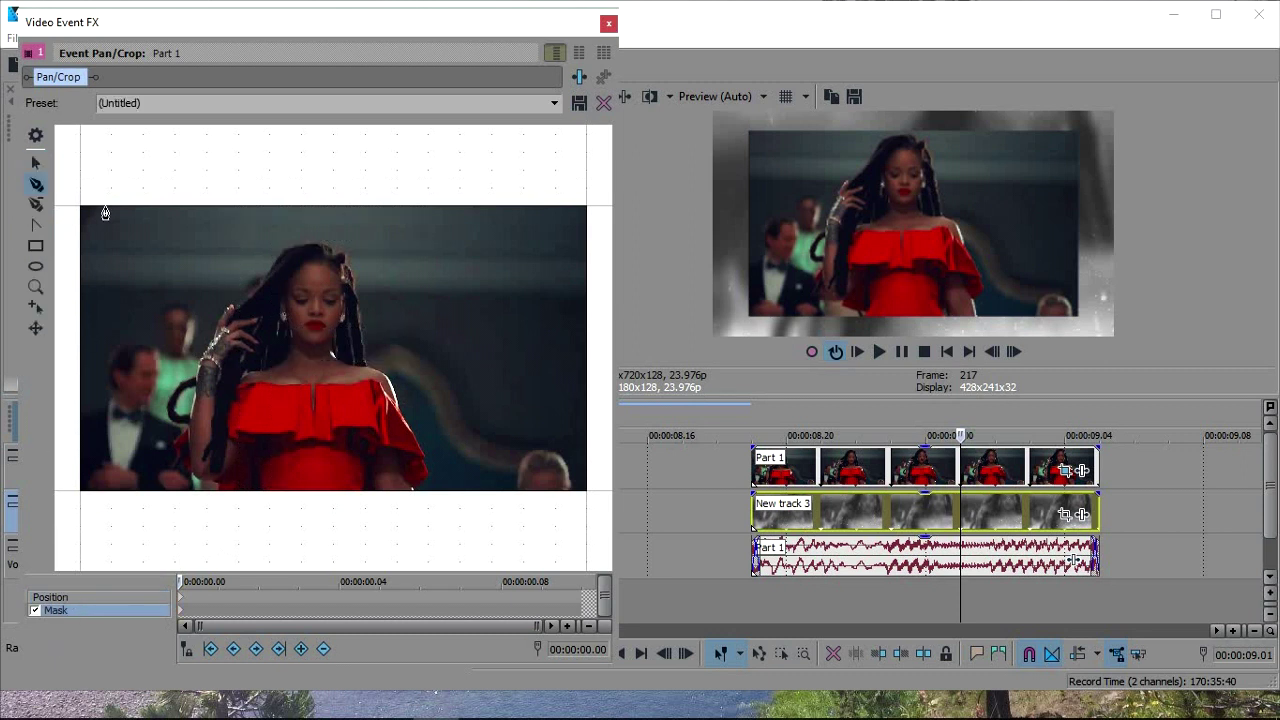
- Draw a closed three-point triangle mask around the woman in the red dress
left_click(157, 507)
left_click(323, 230)
left_click(462, 522)
left_click(158, 508)
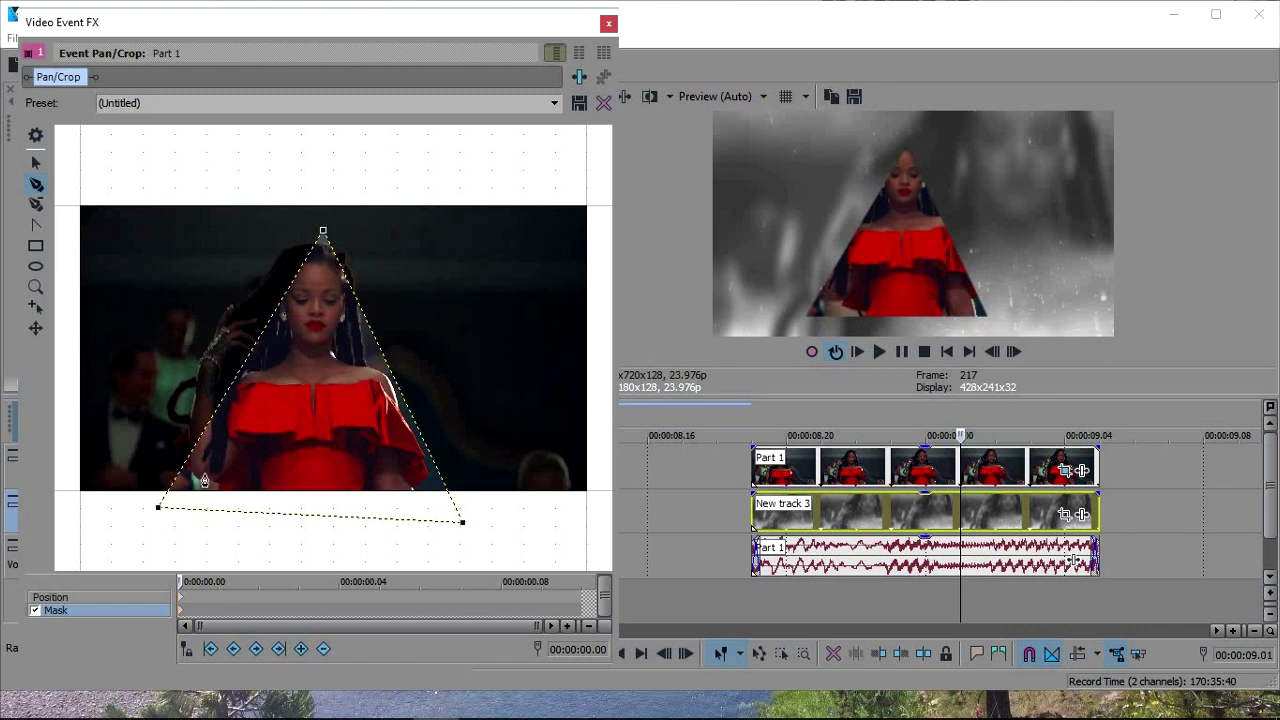
left_click(36, 162)
- Select the whole triangle mask and enlarge it to cover the woman
key("ctrl+a")
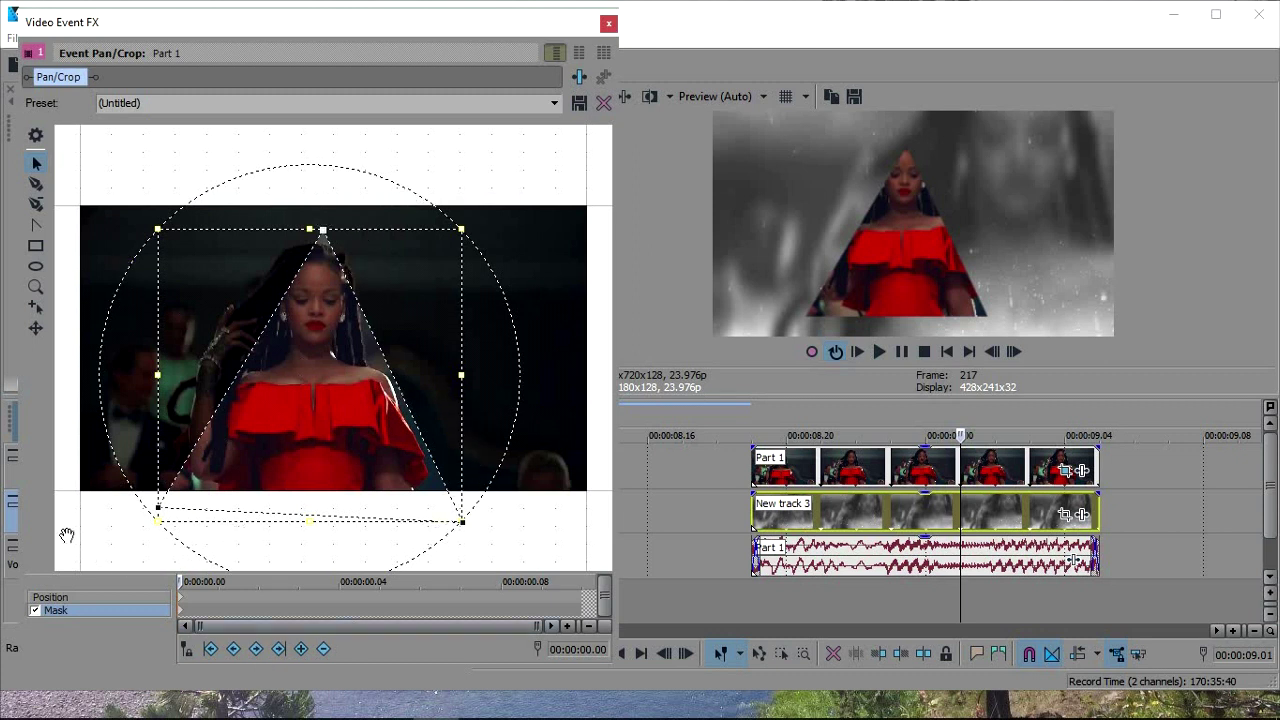
left_click(463, 522)
left_click(463, 522)
left_click_drag(463, 522, 355, 468)
left_click_drag(436, 505, 487, 550)
left_click_drag(371, 480, 357, 444)
- Shrink and shift the triangle, undo a stray move, and fit it over her upper body
left_click(357, 443)
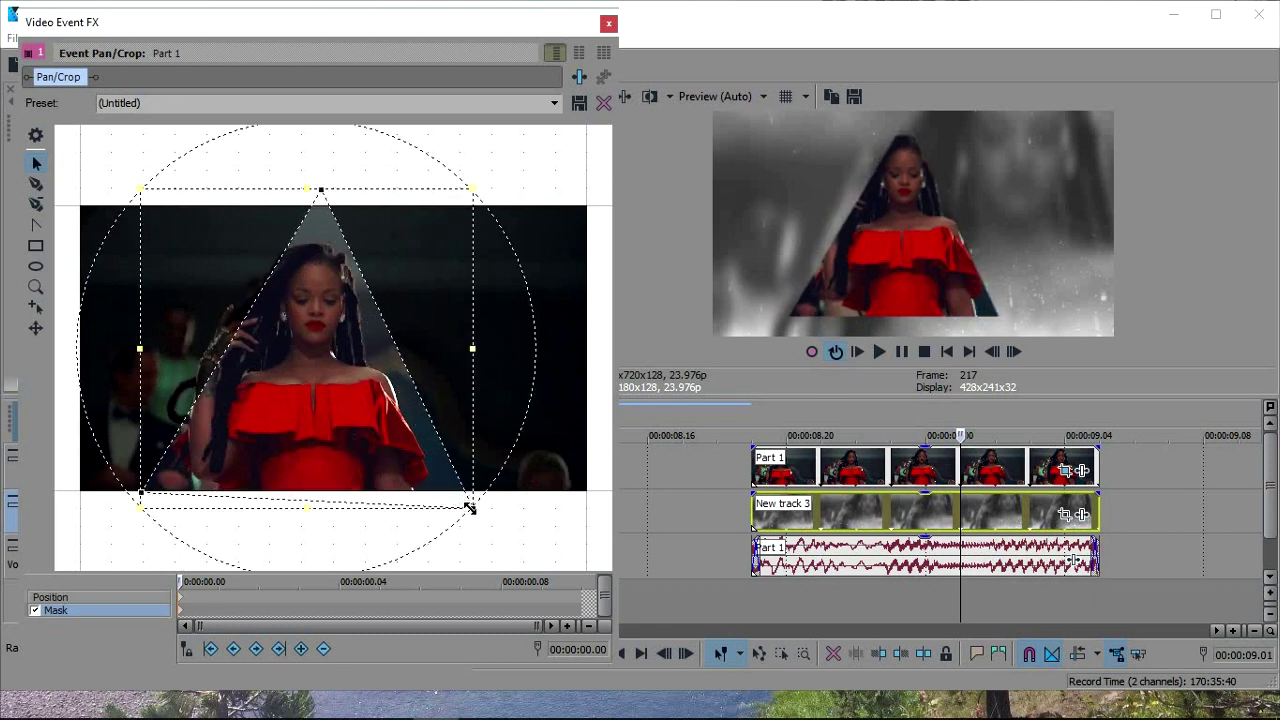
left_click_drag(470, 507, 390, 447)
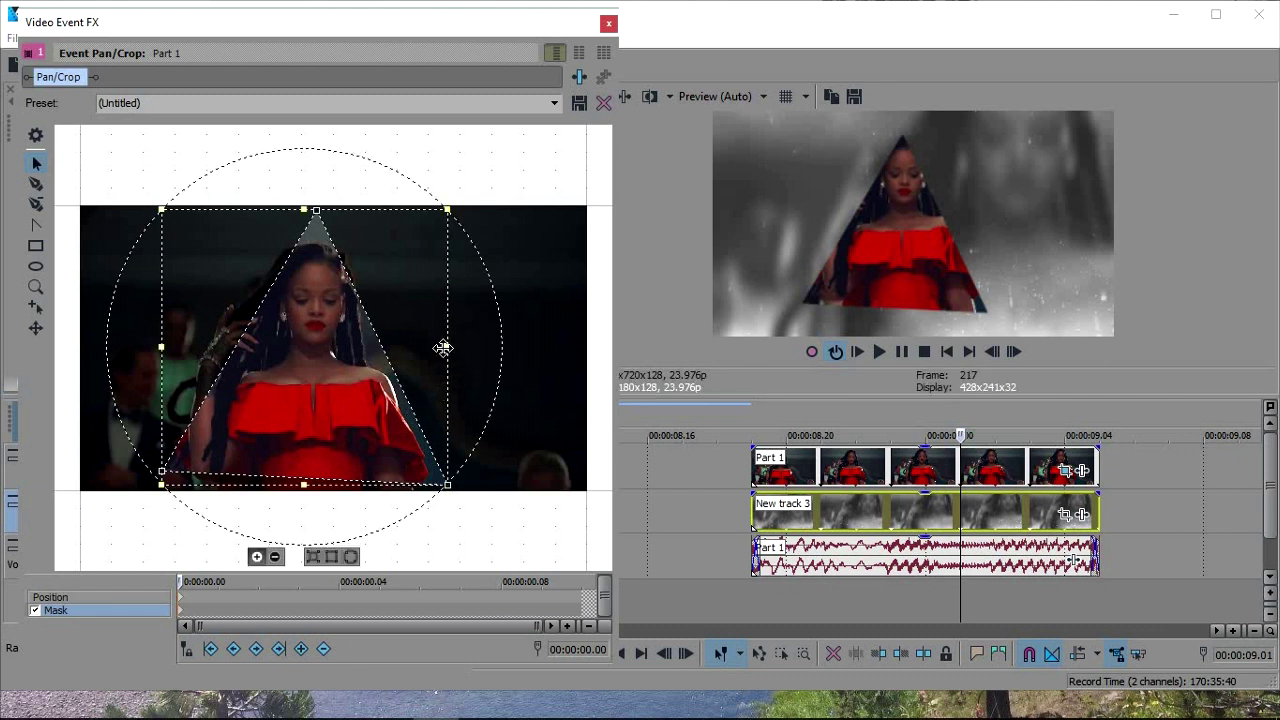
left_click_drag(443, 347, 480, 346)
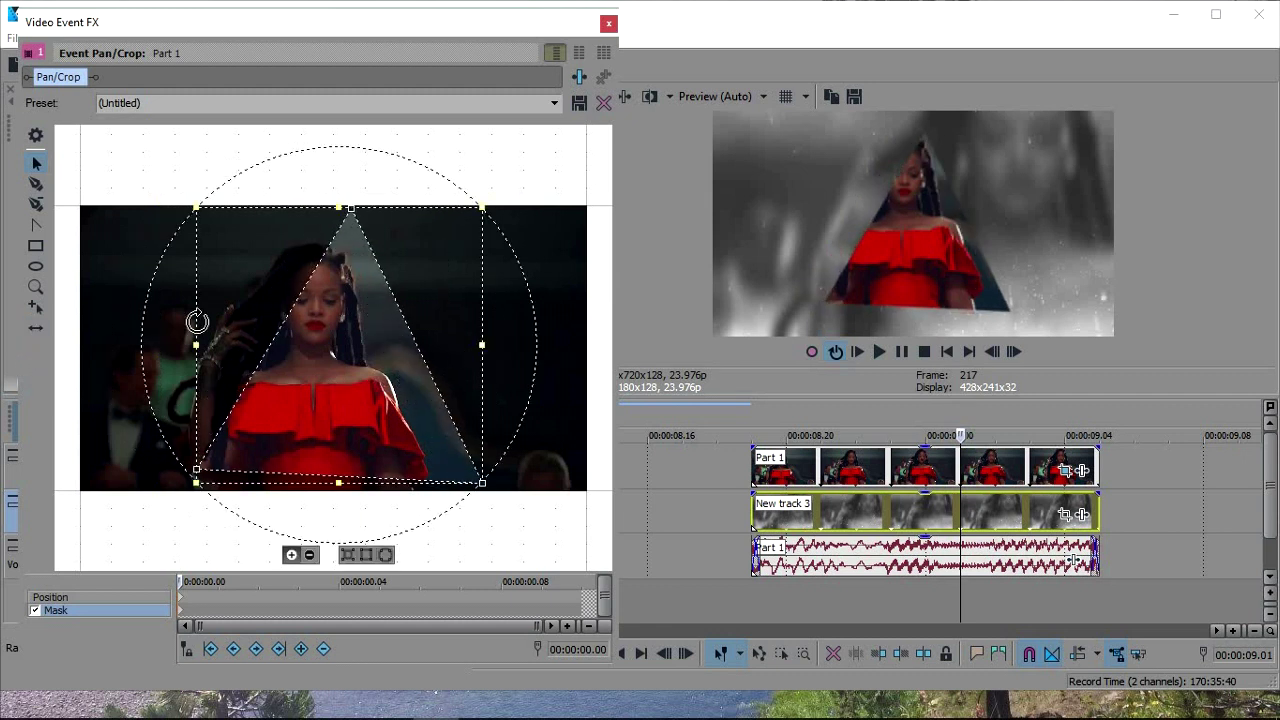
left_click_drag(320, 345, 321, 381)
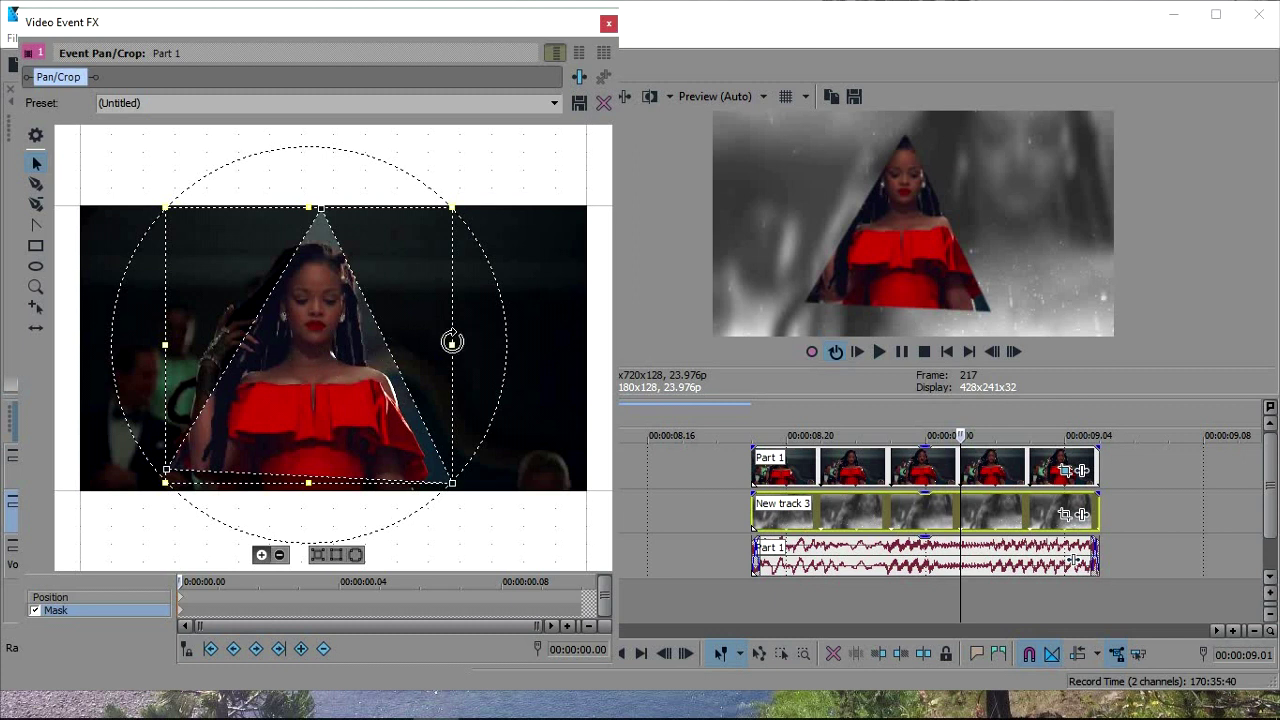
key("ctrl+z")
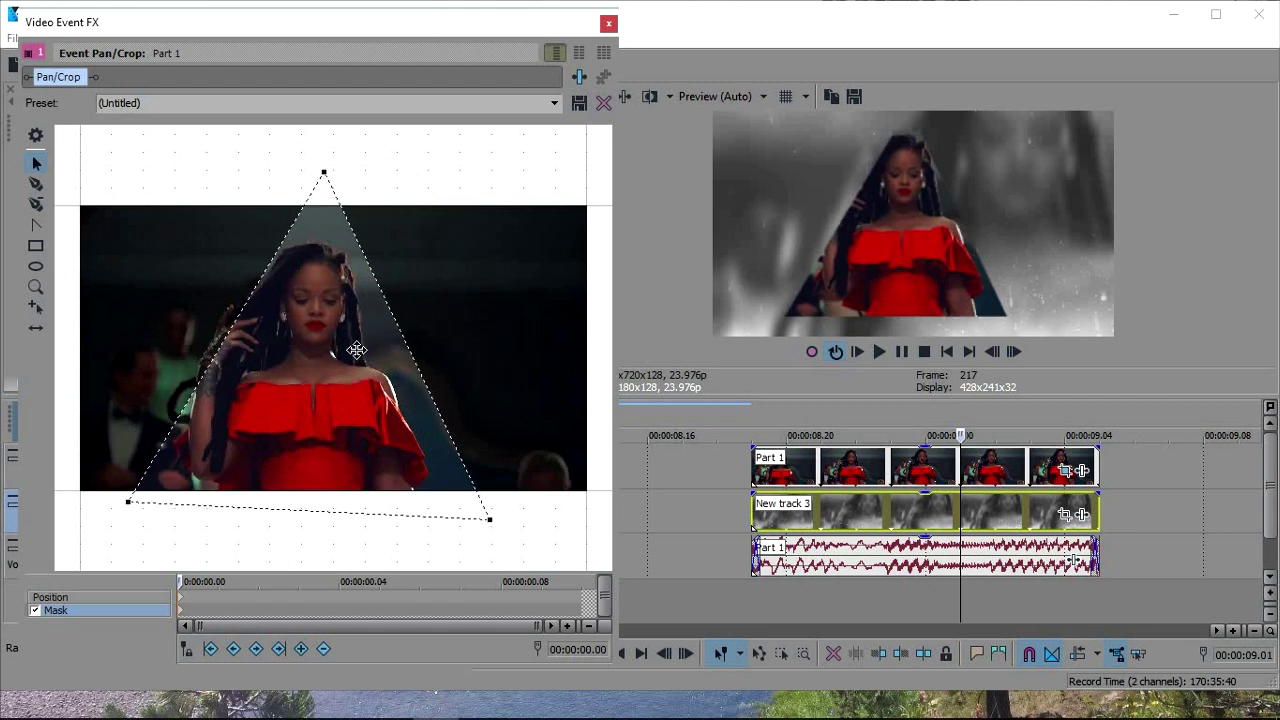
left_click(354, 349)
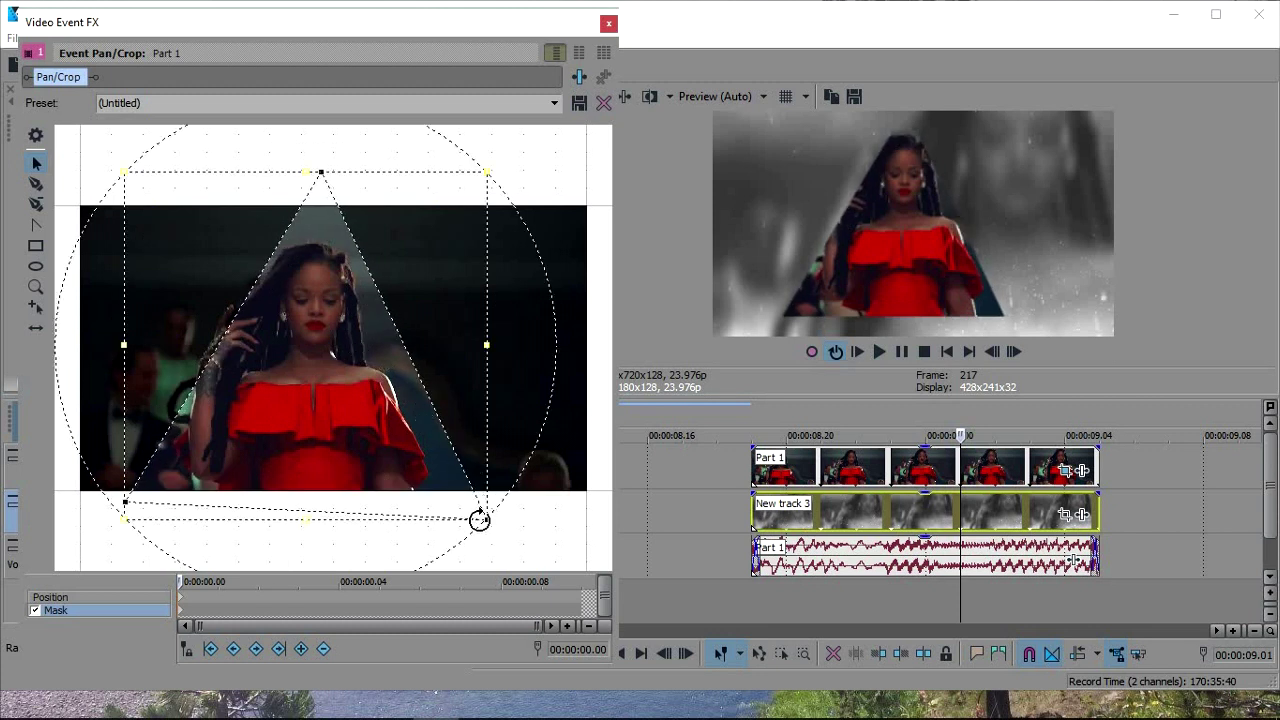
left_click_drag(474, 514, 290, 395)
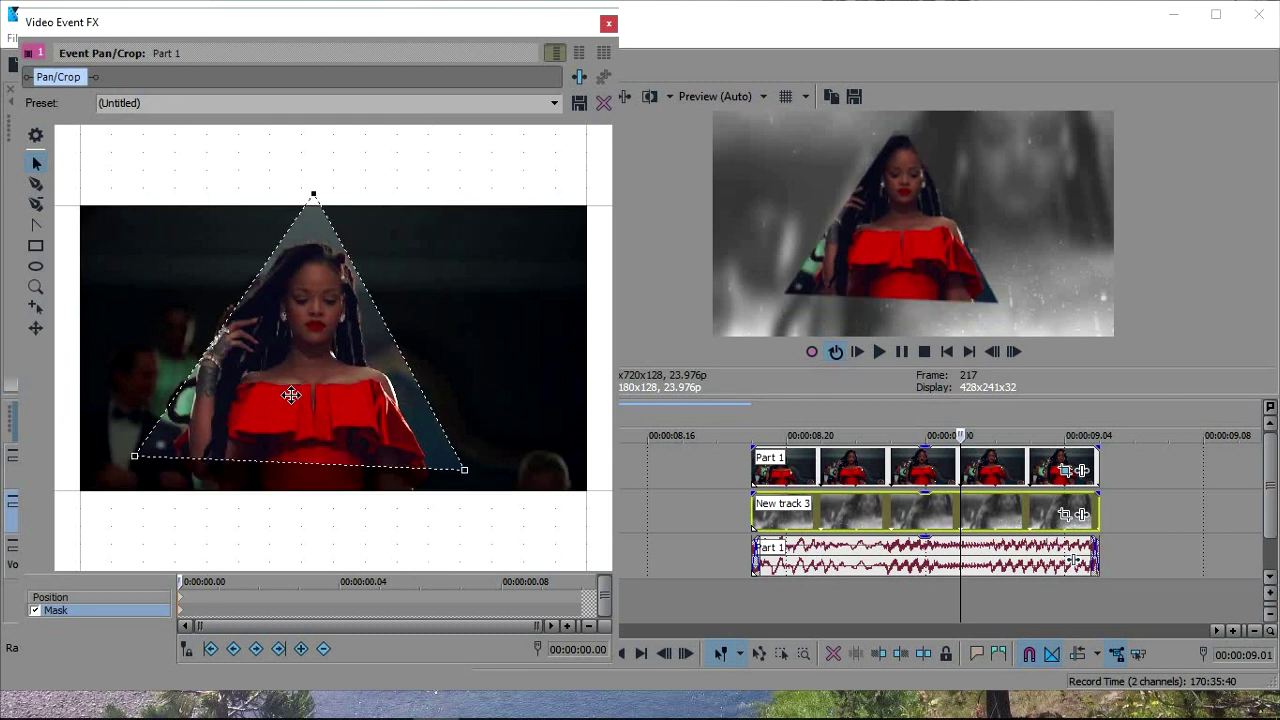
left_click(290, 395)
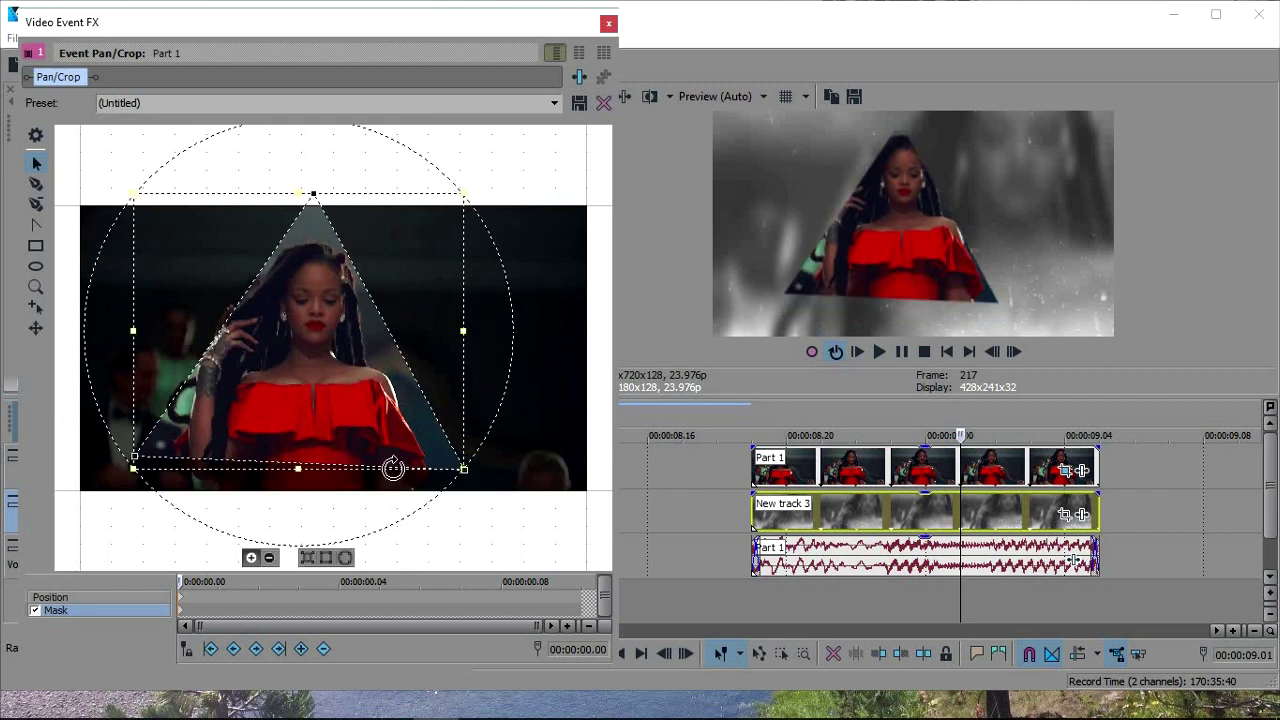
- Move and tilt the Position frame, then rotate it back level at 00:00:00.04
left_click(86, 596)
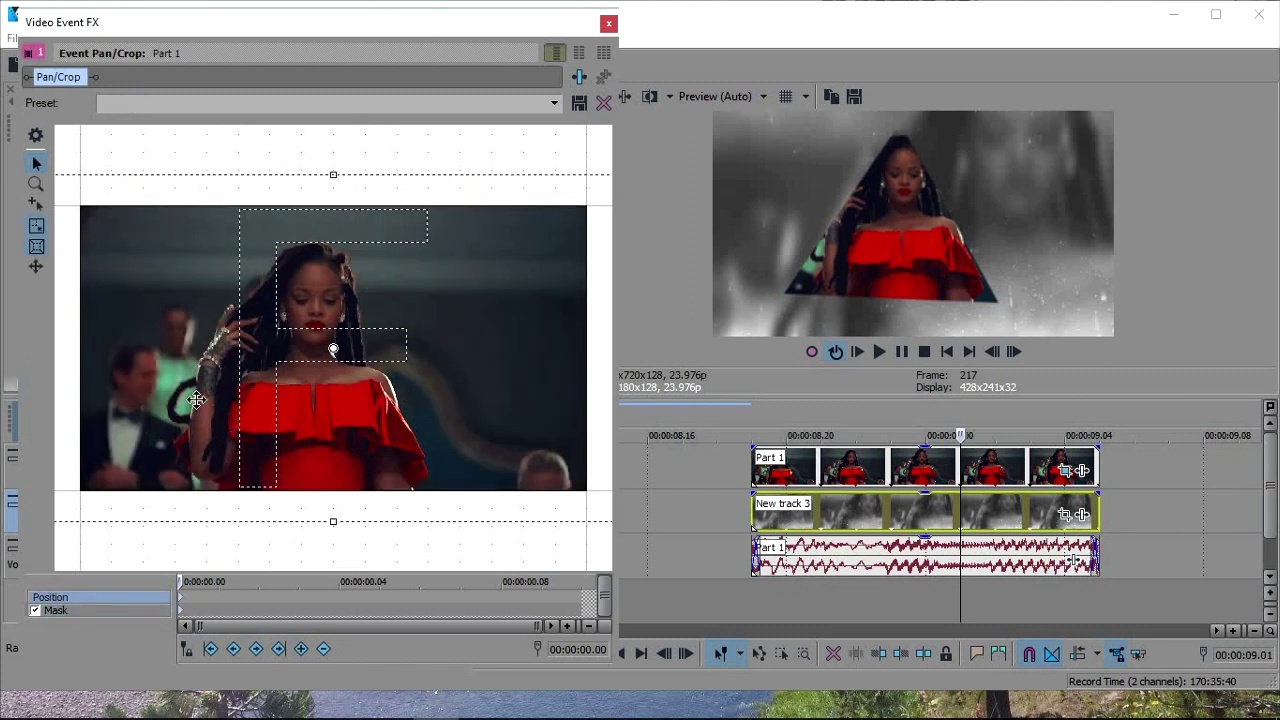
left_click_drag(213, 401, 298, 379)
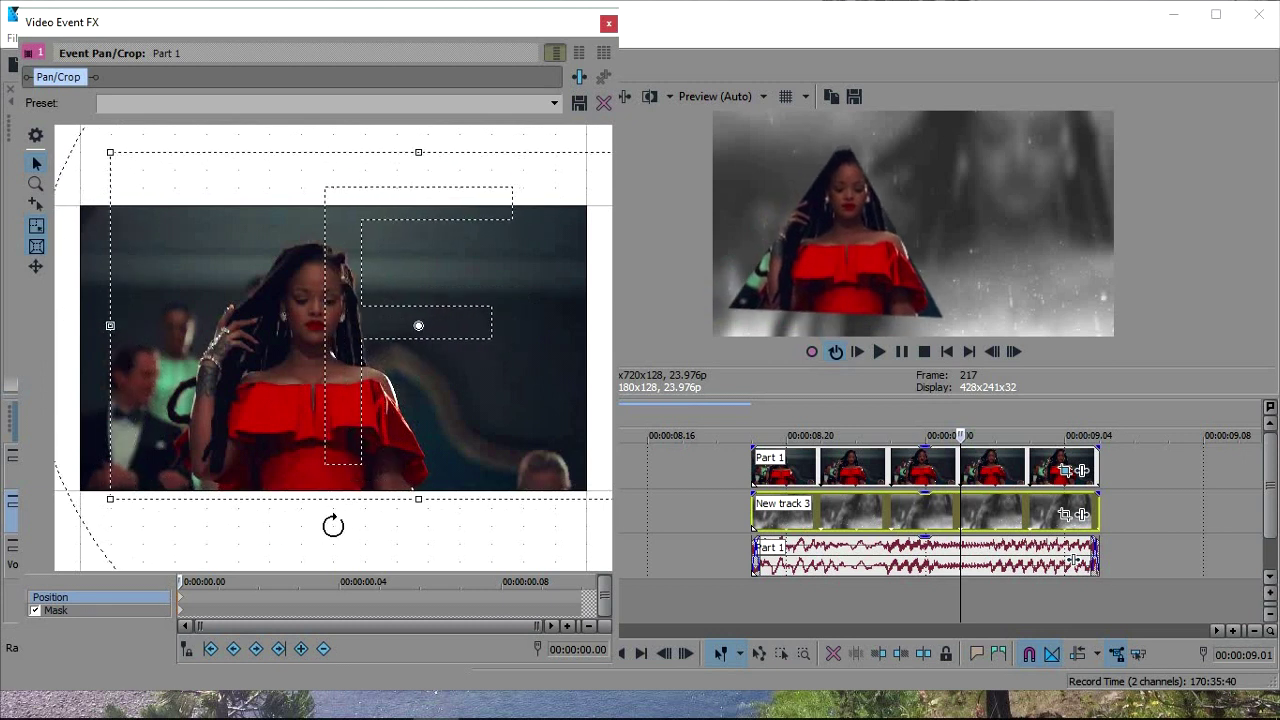
left_click_drag(323, 526, 390, 522)
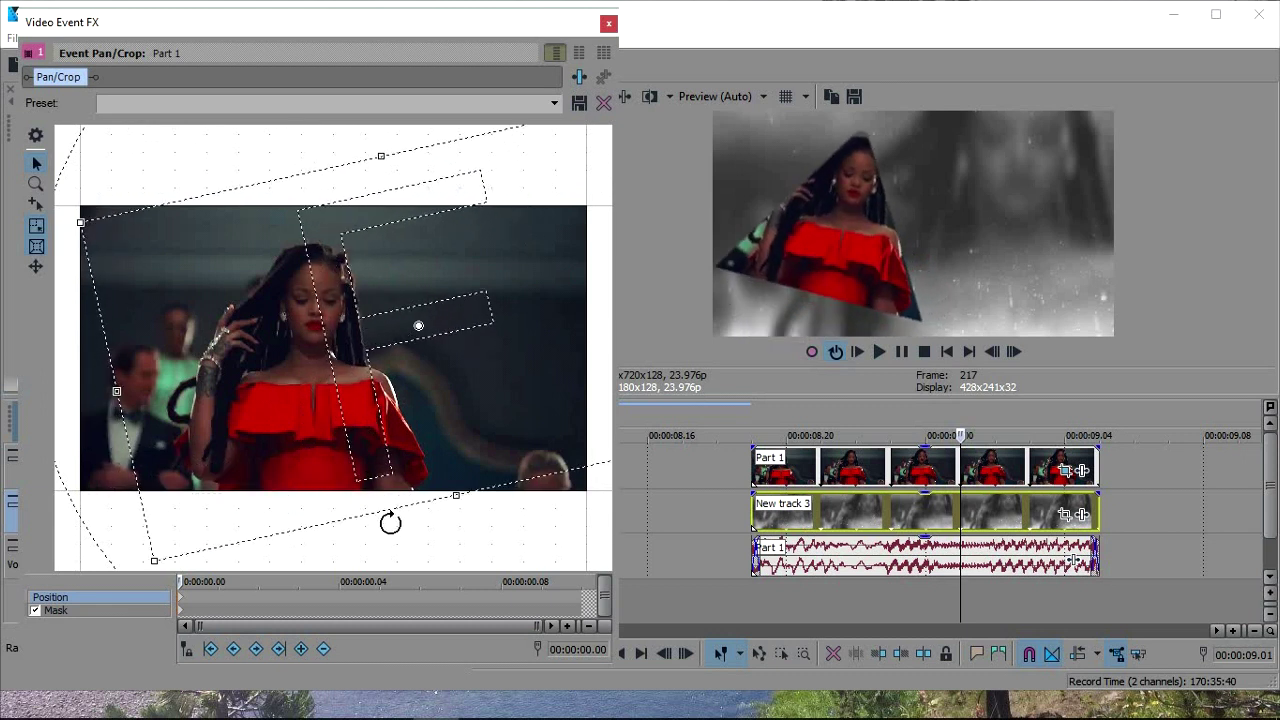
left_click(326, 596)
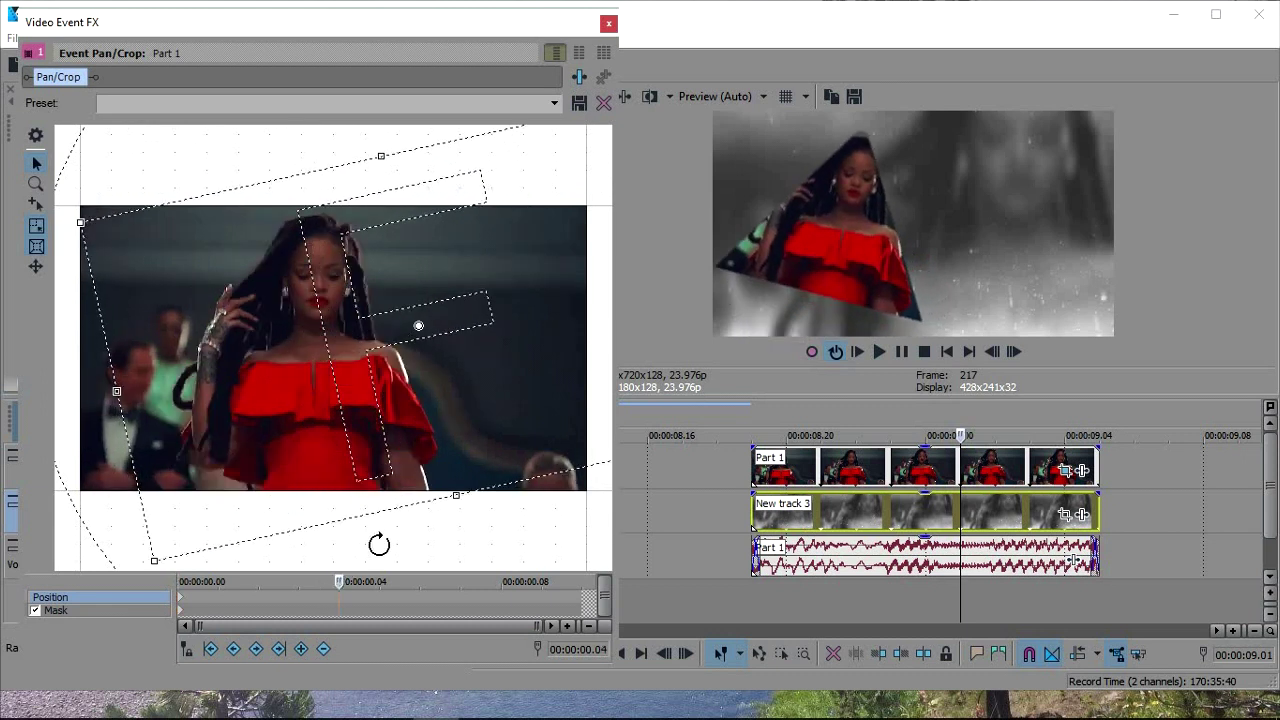
left_click_drag(379, 544, 319, 548)
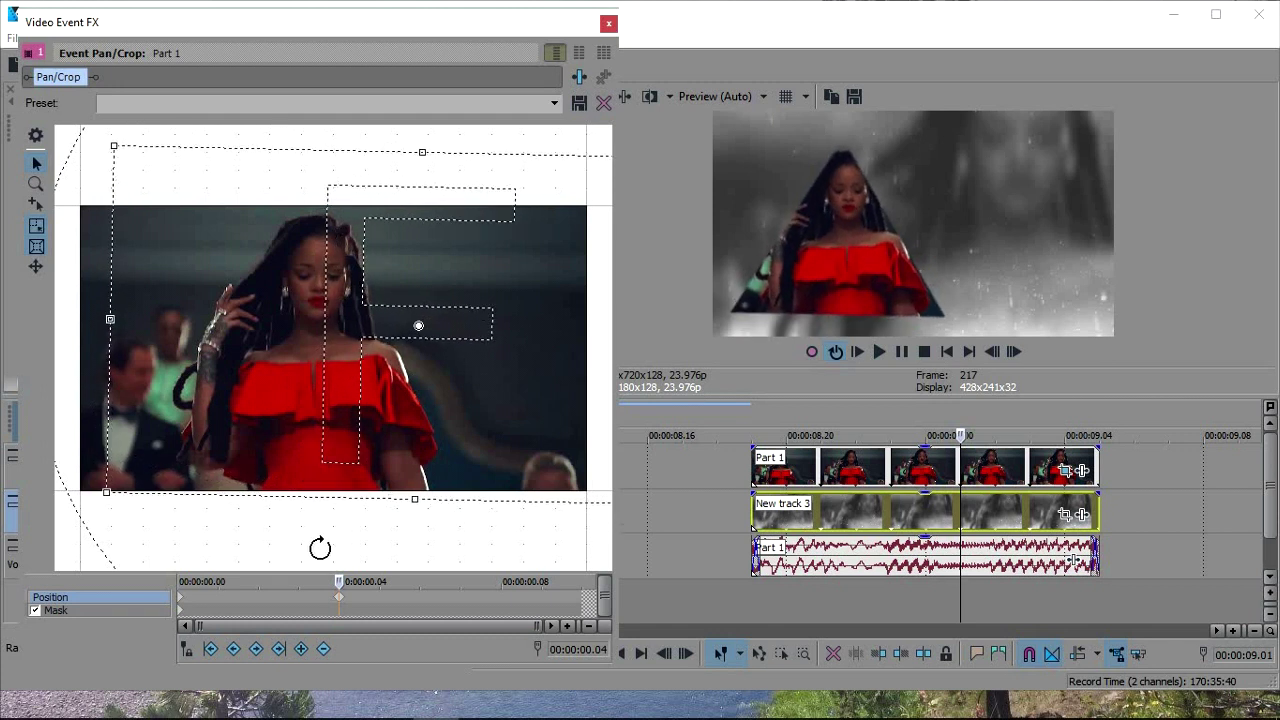
- Select all of Part 1 and play it to preview the tilt animation
double_click(915, 477)
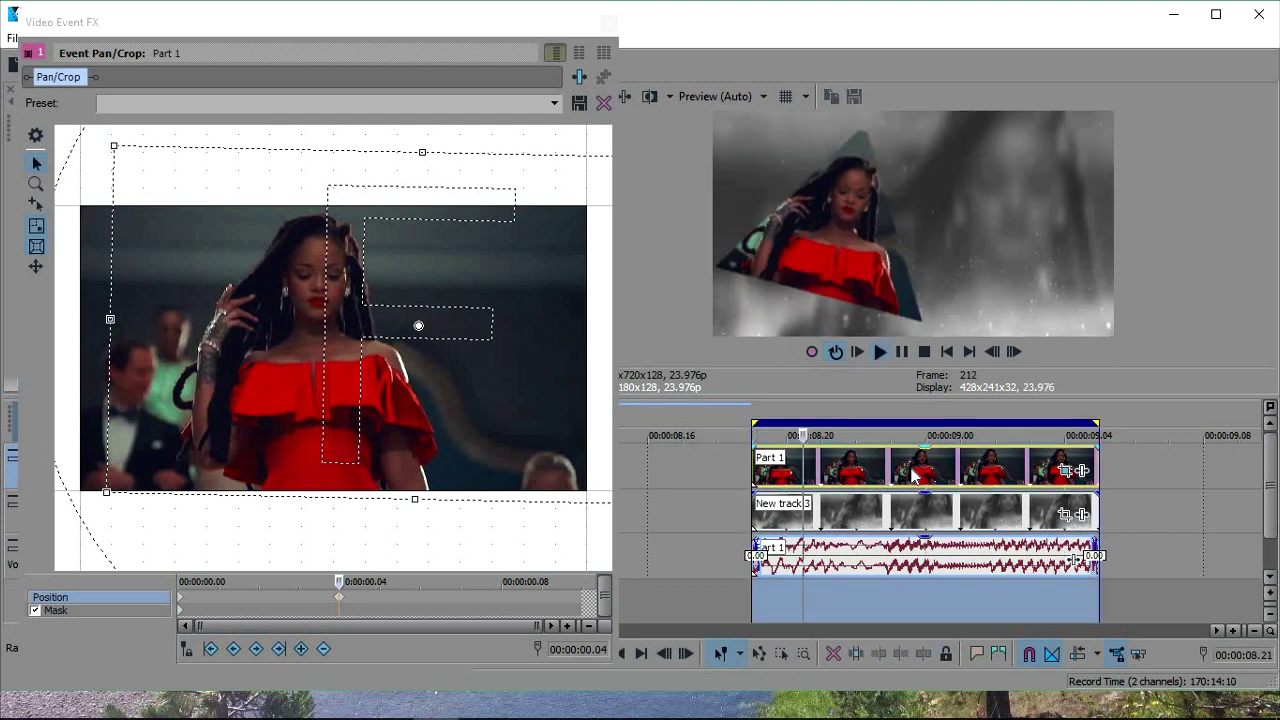
key("space")
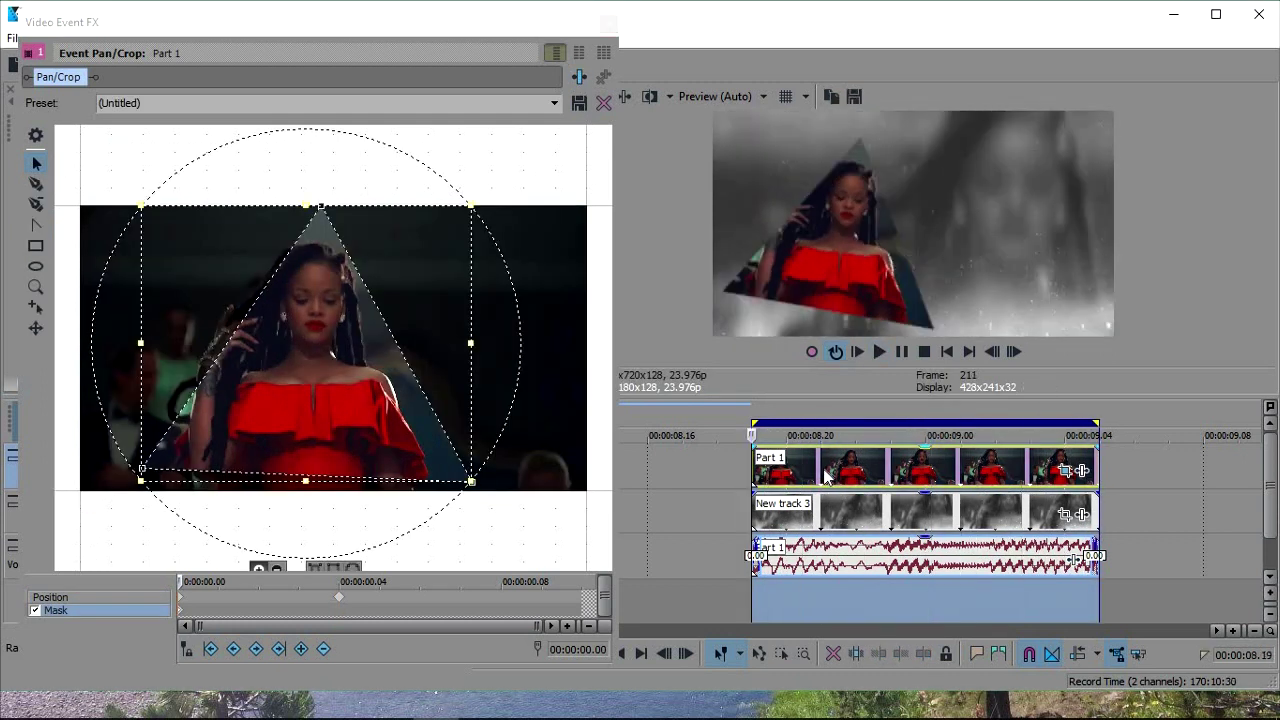
key("space")
- Close Pan/Crop and insert a new, shorter video track at the top
left_click(609, 22)
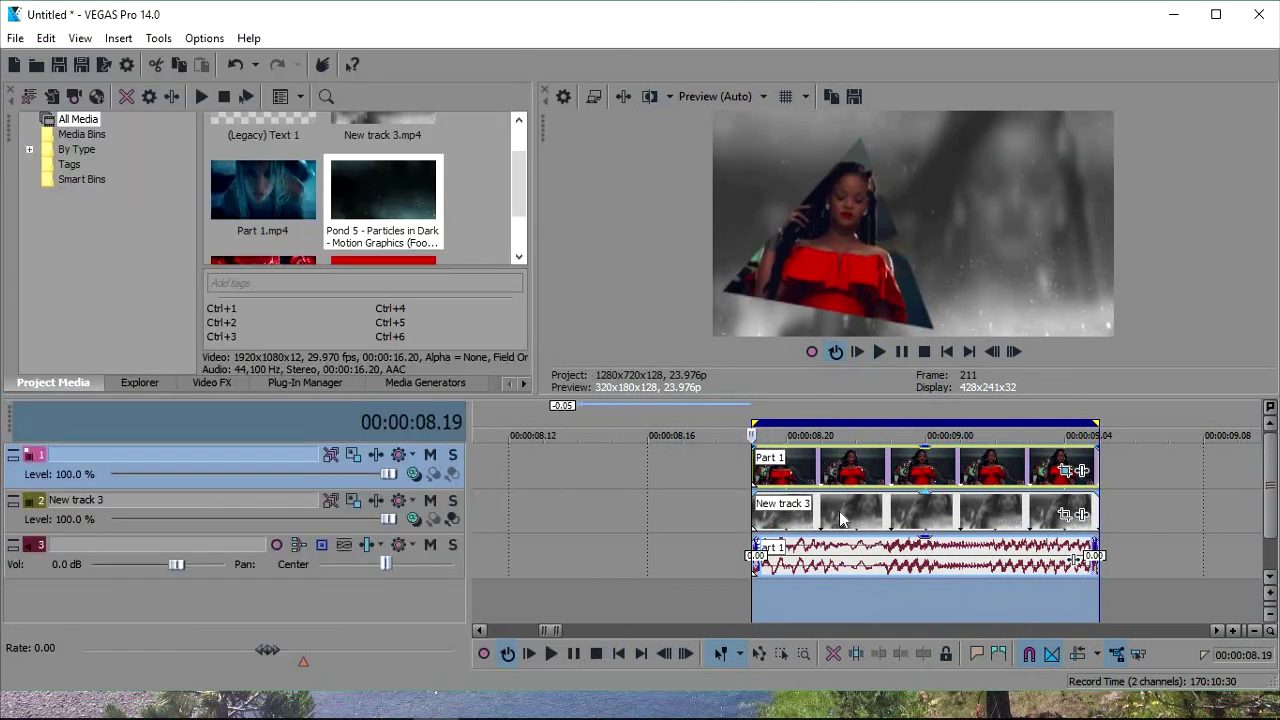
left_click(669, 605)
right_click(669, 597)
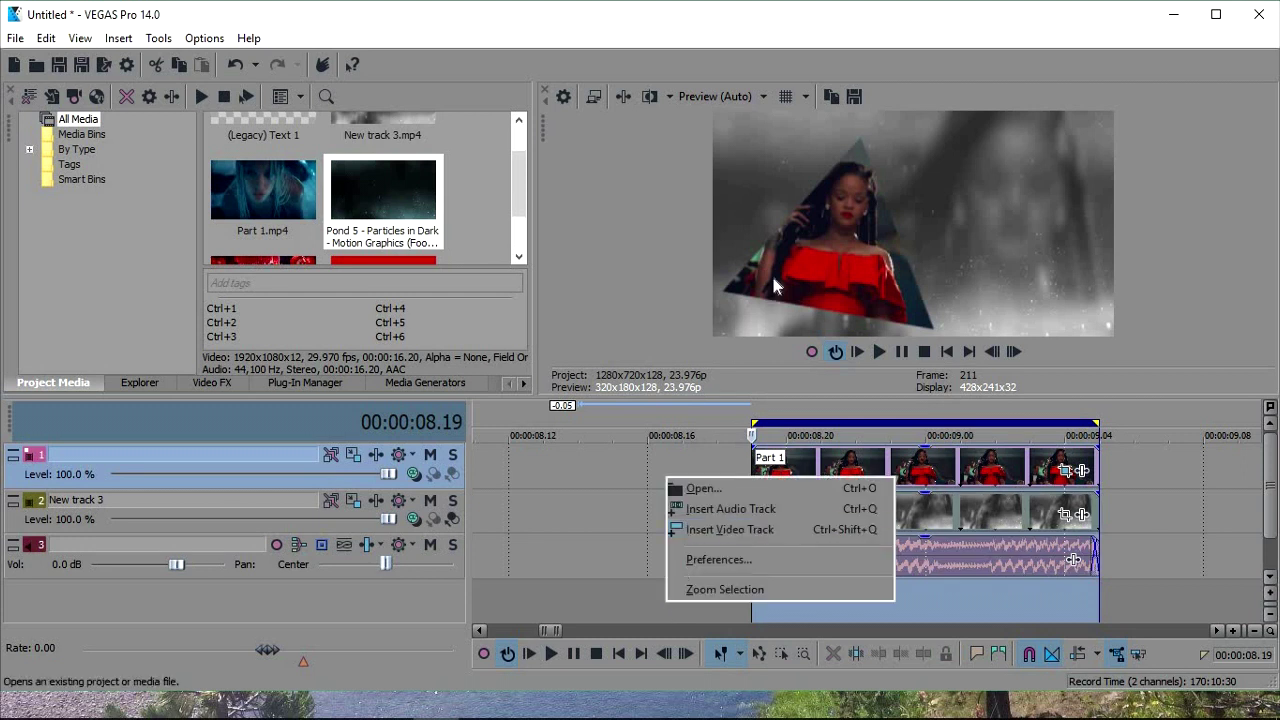
left_click(771, 535)
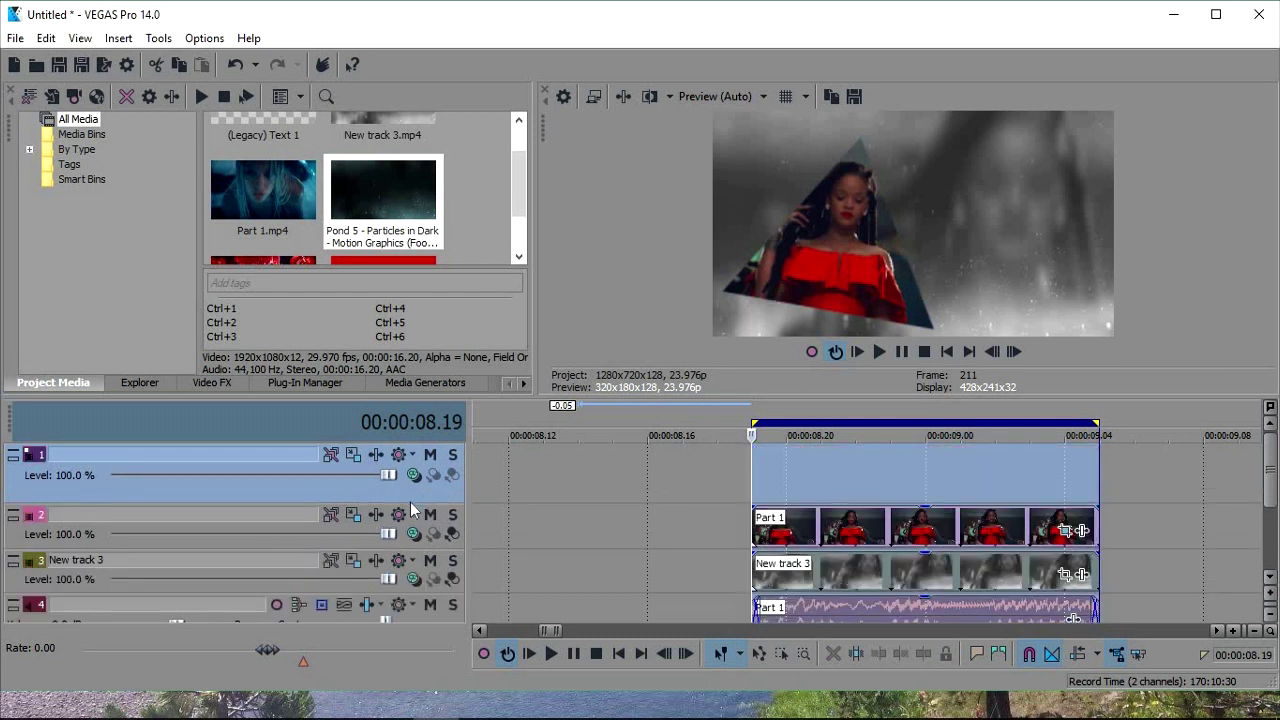
left_click_drag(410, 503, 415, 480)
- Insert a (Legacy) Text generated media event on the new top track, without bold
right_click(871, 456)
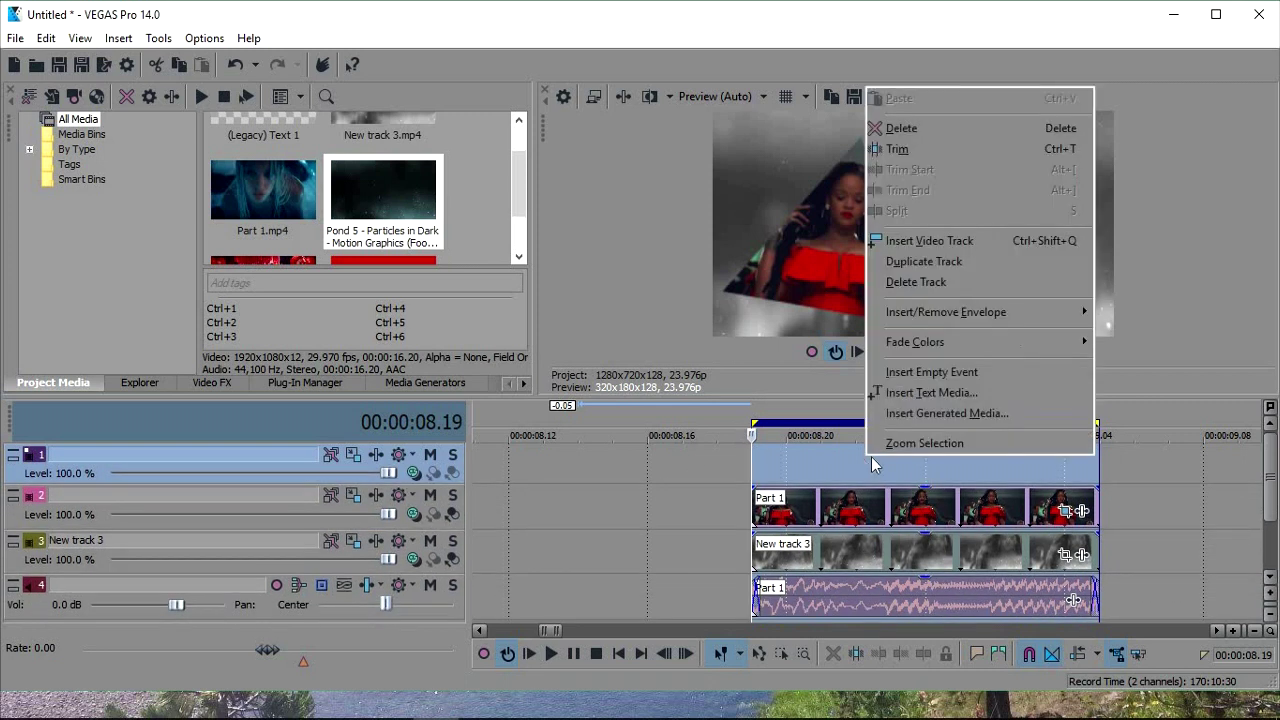
left_click(940, 412)
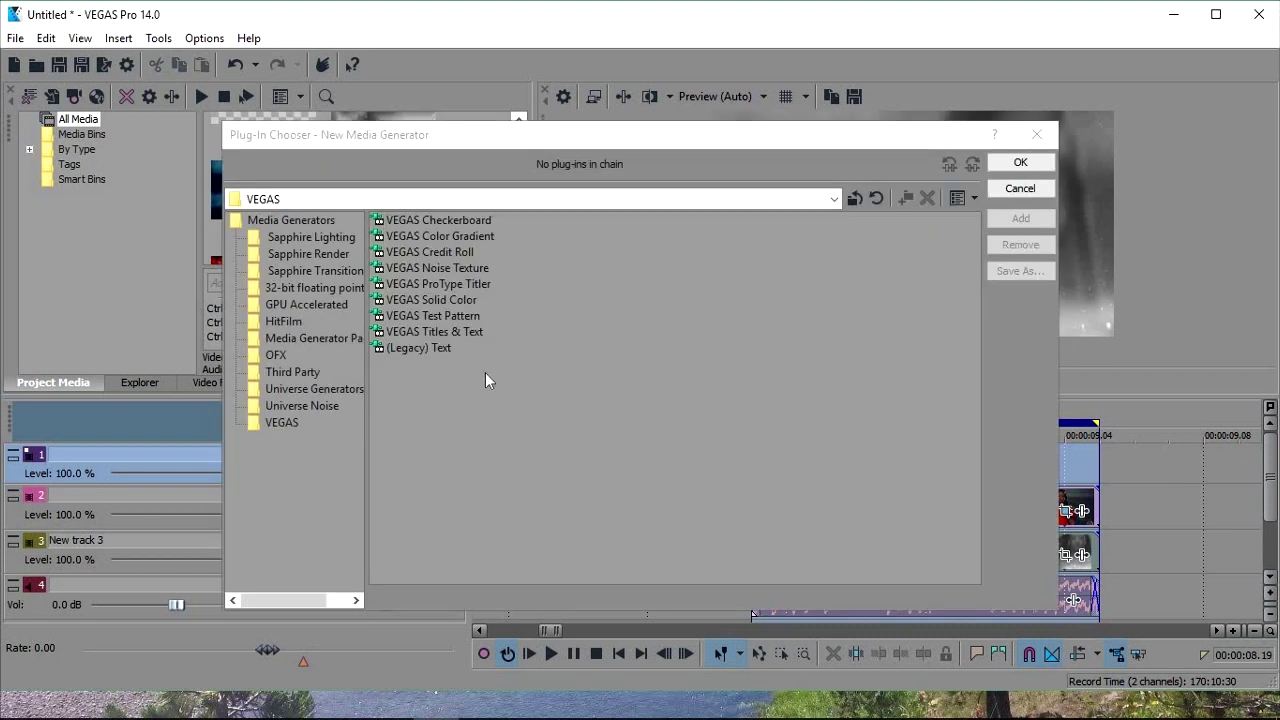
double_click(432, 349)
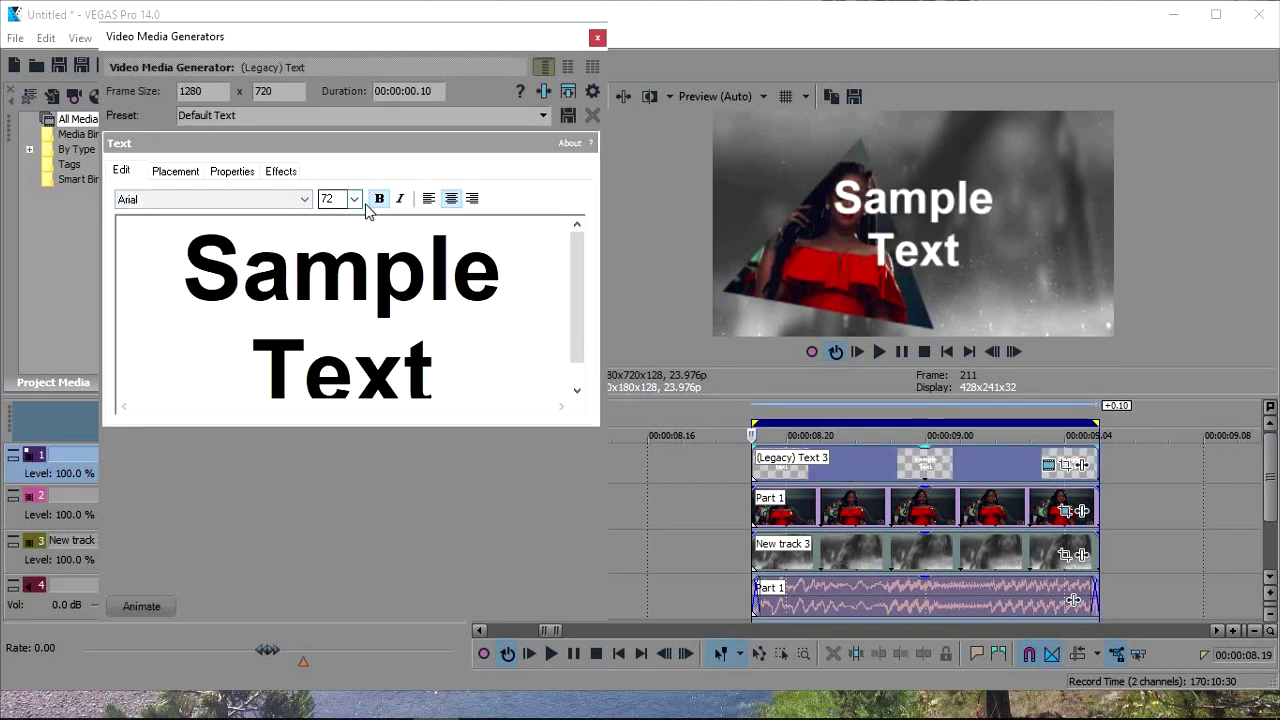
key("ctrl+BackSpace")
key("ctrl+z")
- Set the title font to Reckoner and replace the text with THINKIN
left_click(300, 199)
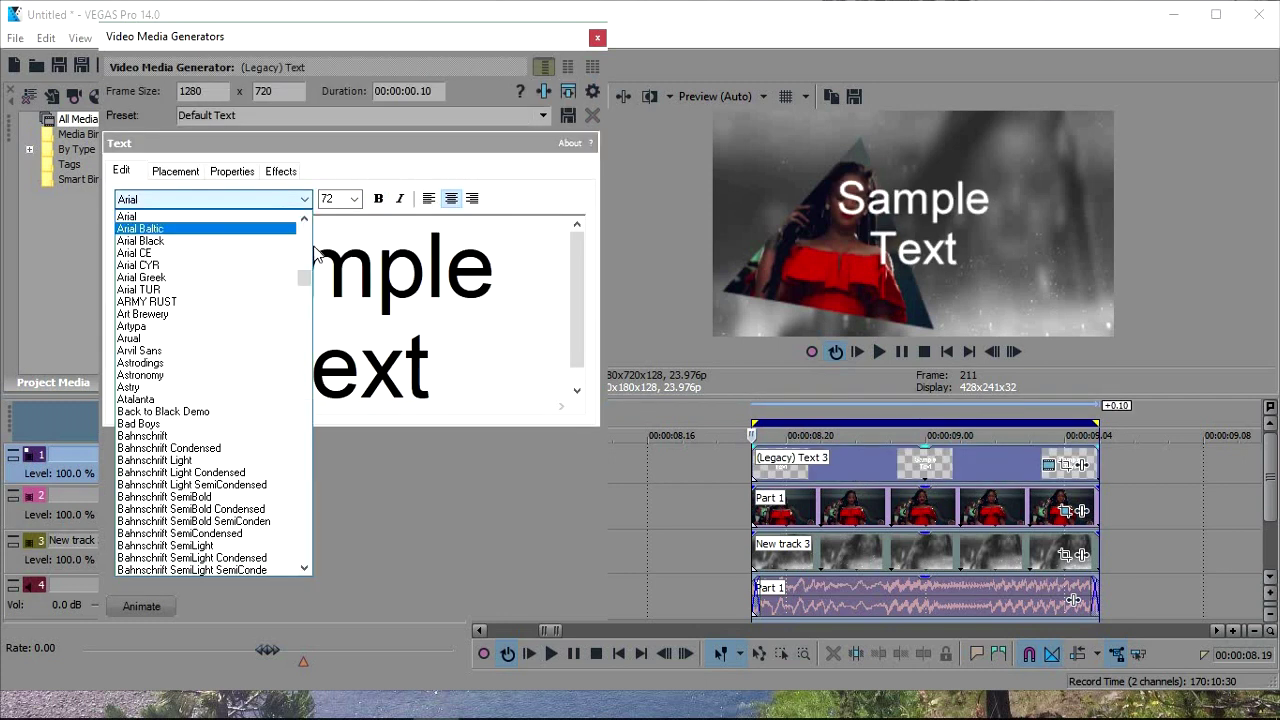
left_click_drag(308, 285, 320, 492)
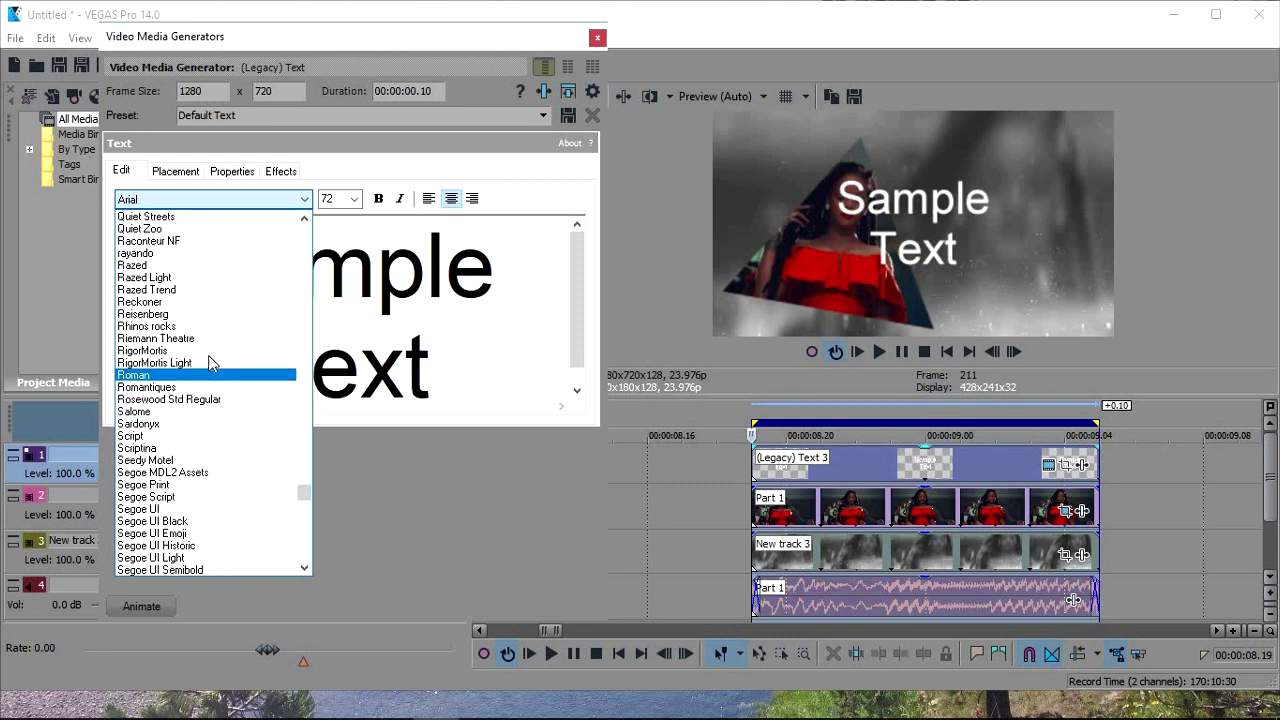
left_click(186, 302)
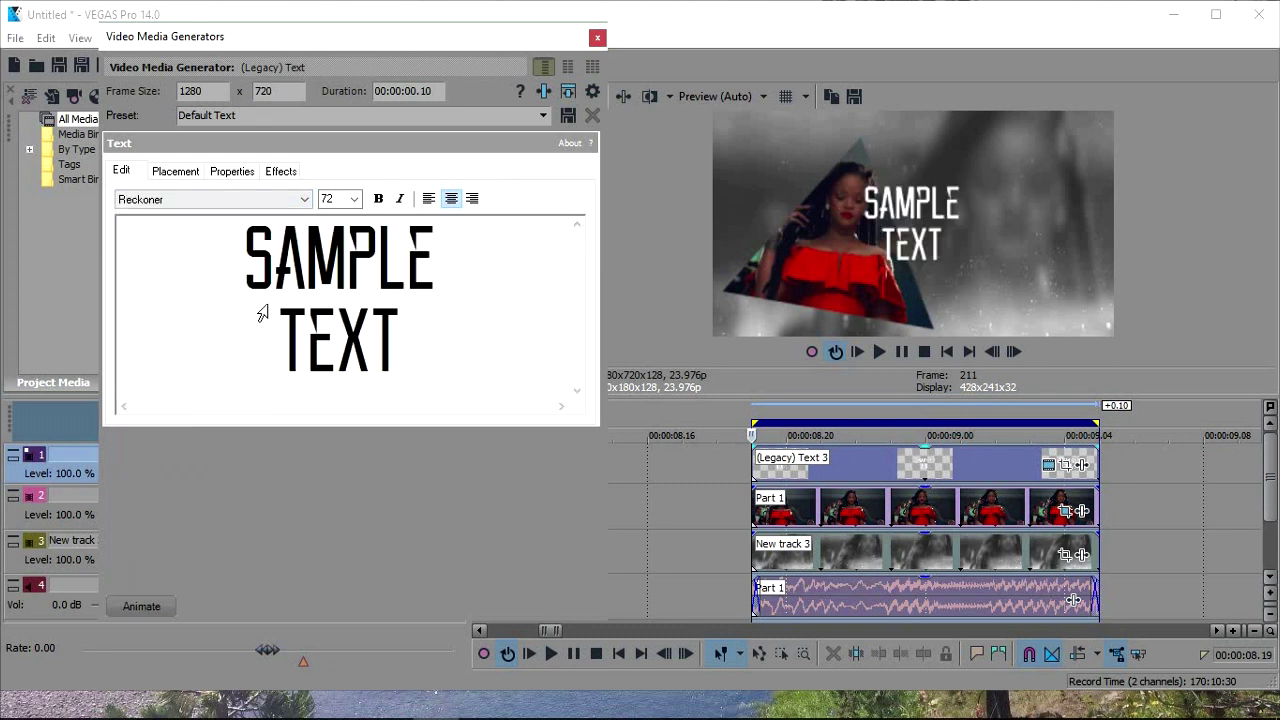
left_click(424, 346)
key("ctrl+a")
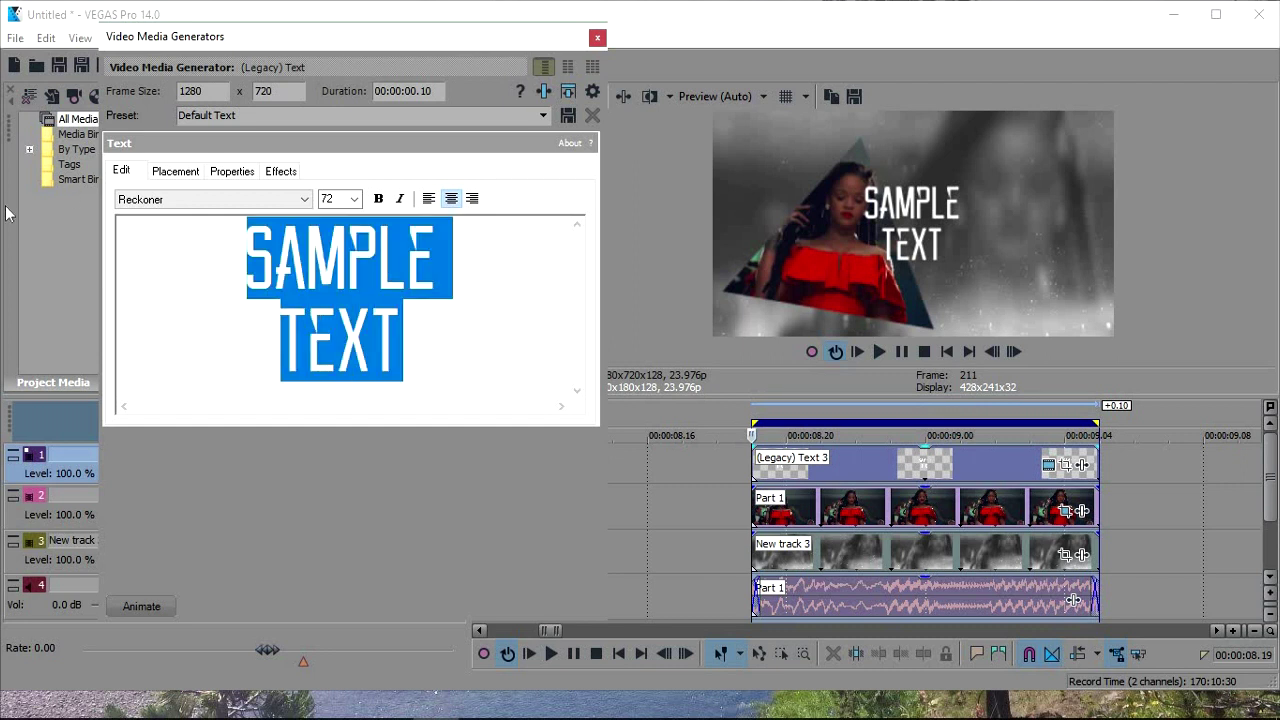
type("THINK")
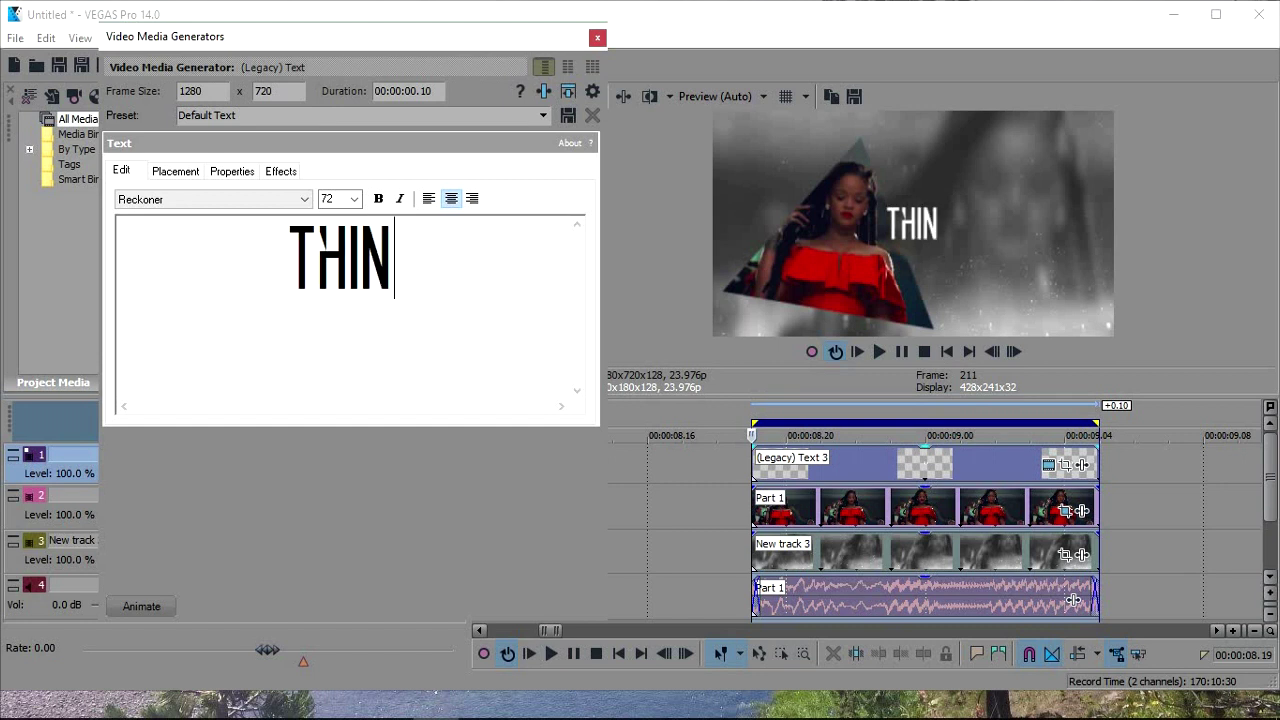
type("IN")
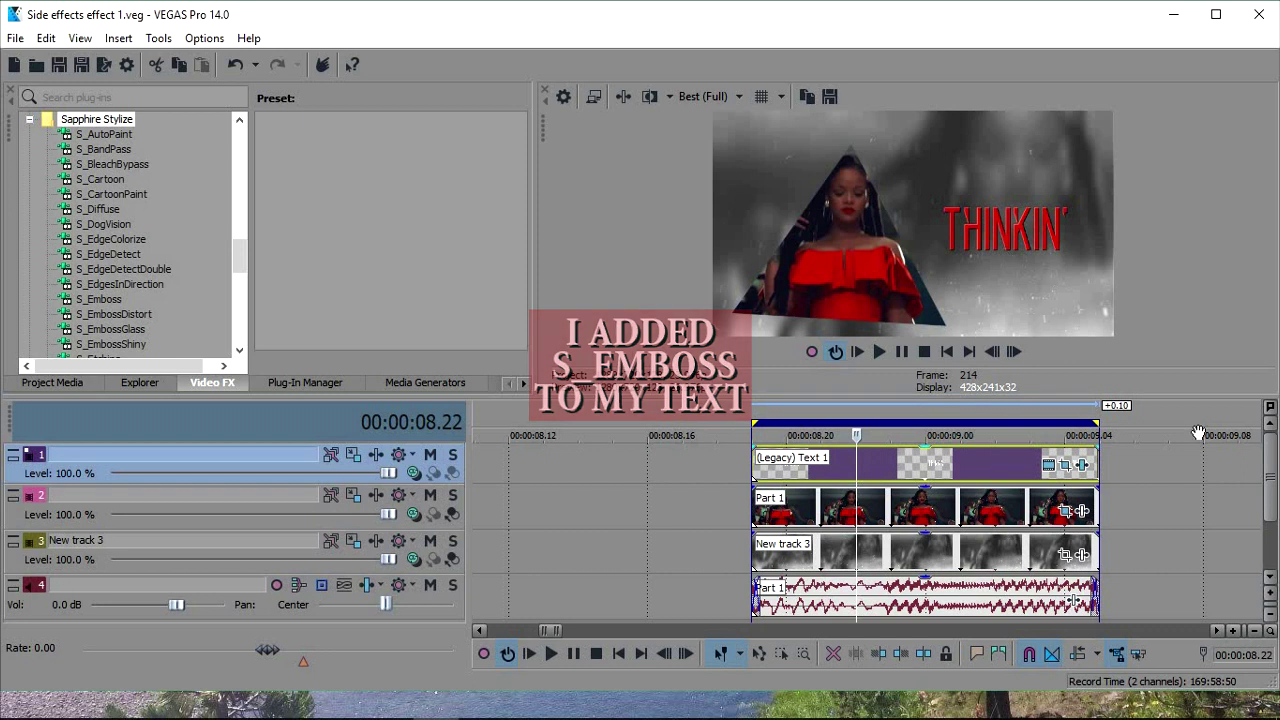
- Insert another shortened video track at the top of the timeline
right_click(294, 455)
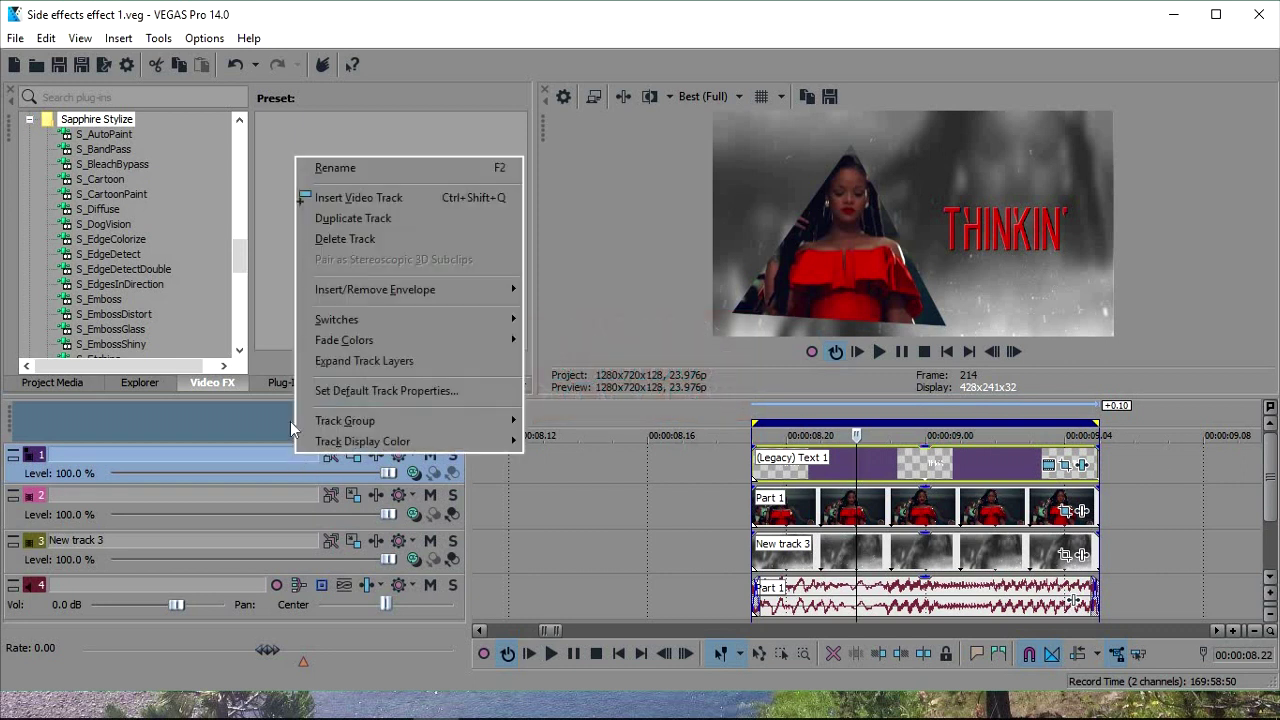
left_click(312, 196)
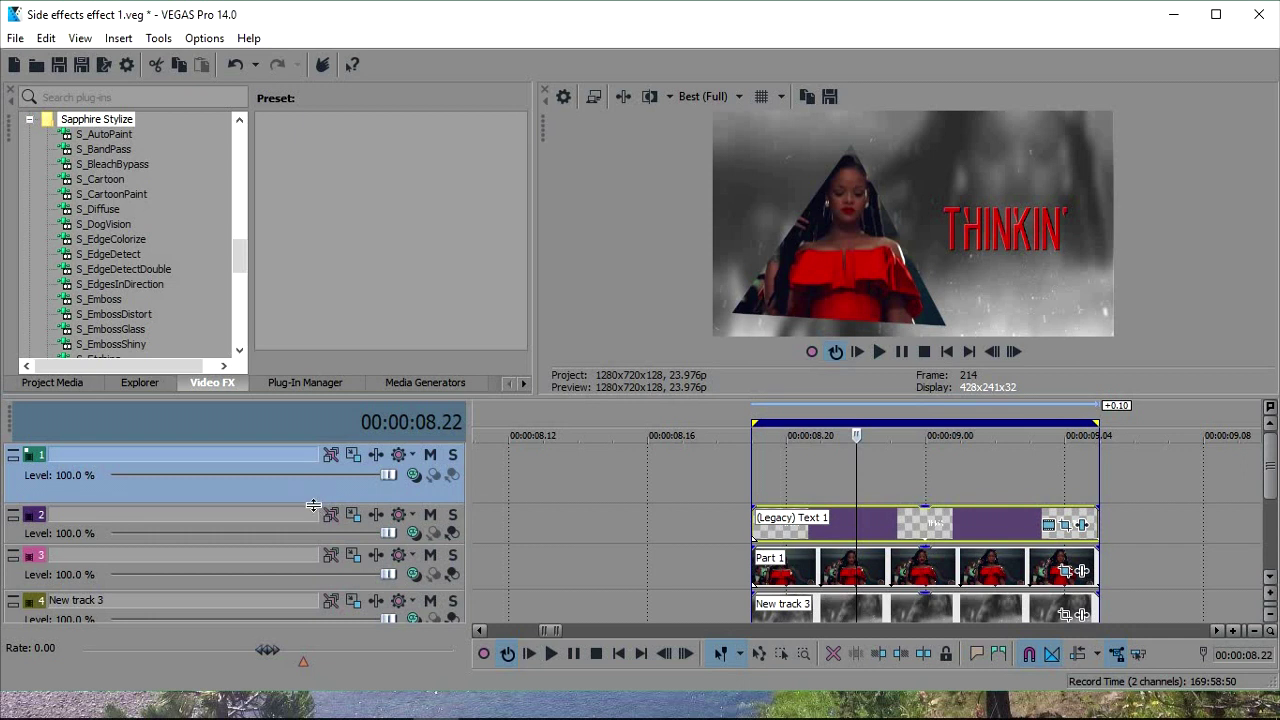
left_click_drag(314, 505, 312, 489)
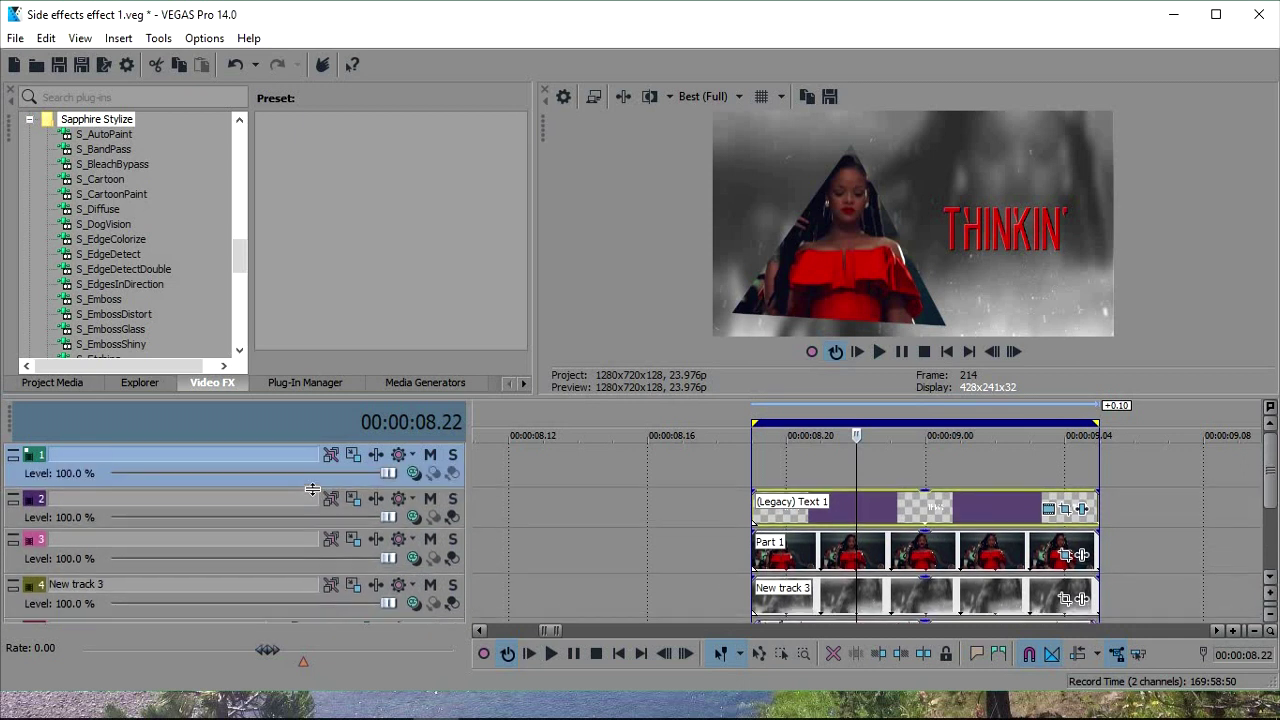
- Add a VEGAS Solid Color event at the title's start, coloured red sampled from the preview
double_click(886, 508)
right_click(889, 452)
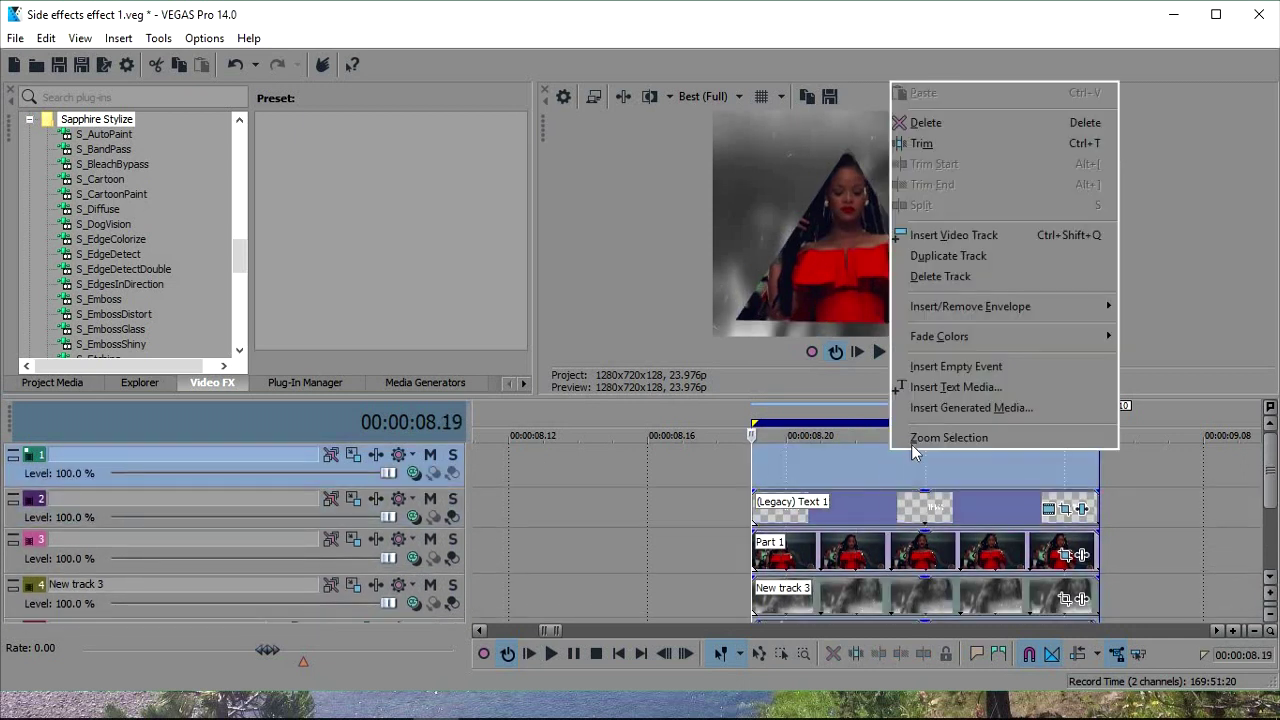
left_click(948, 409)
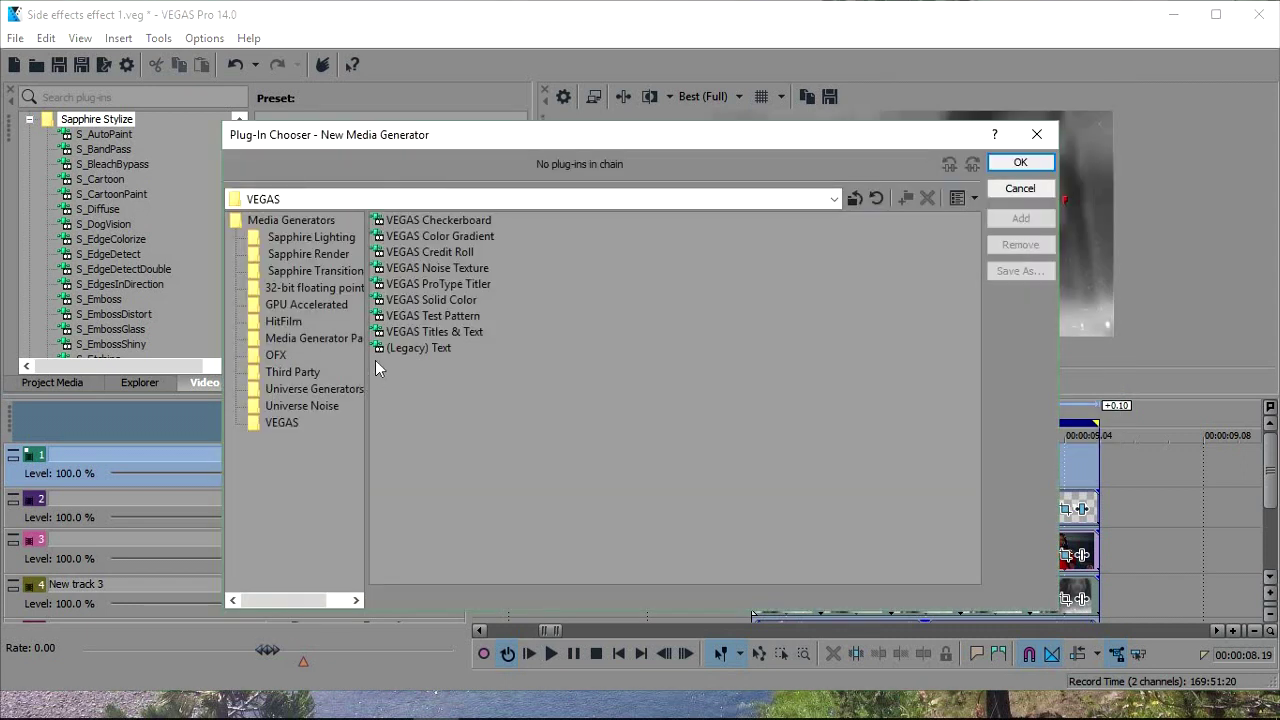
double_click(425, 299)
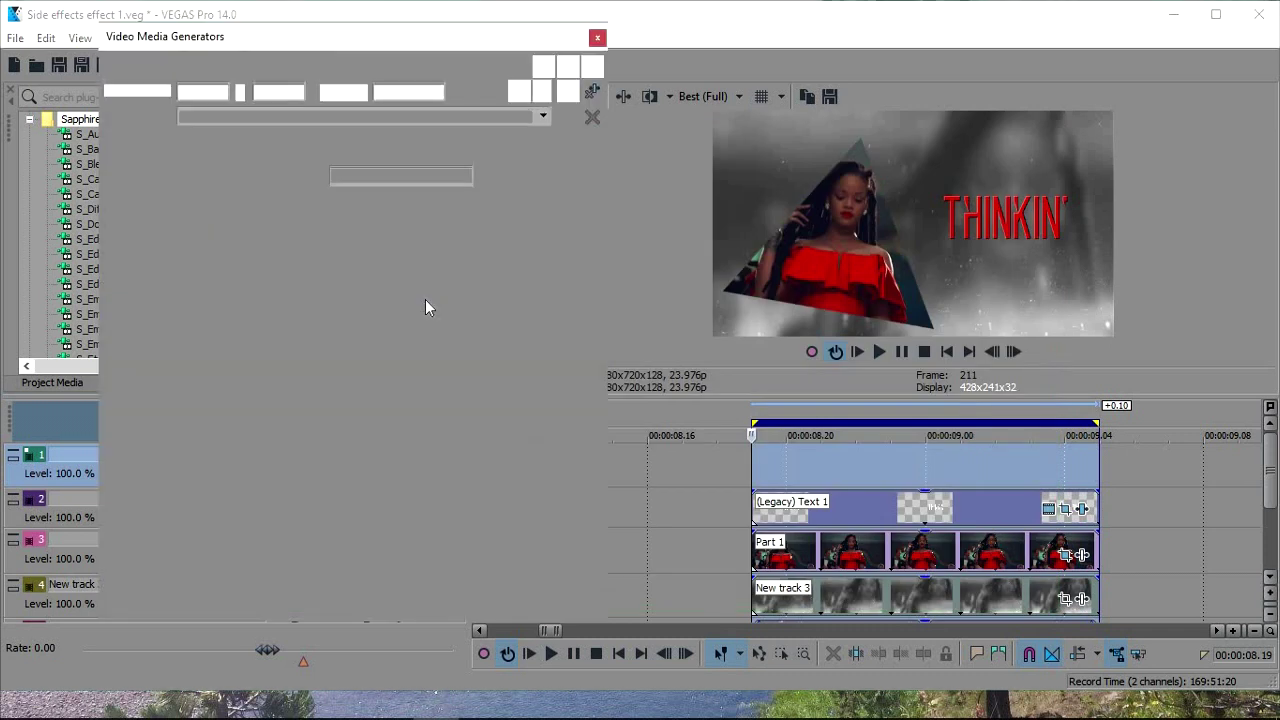
left_click(275, 175)
left_click(221, 199)
left_click(830, 250)
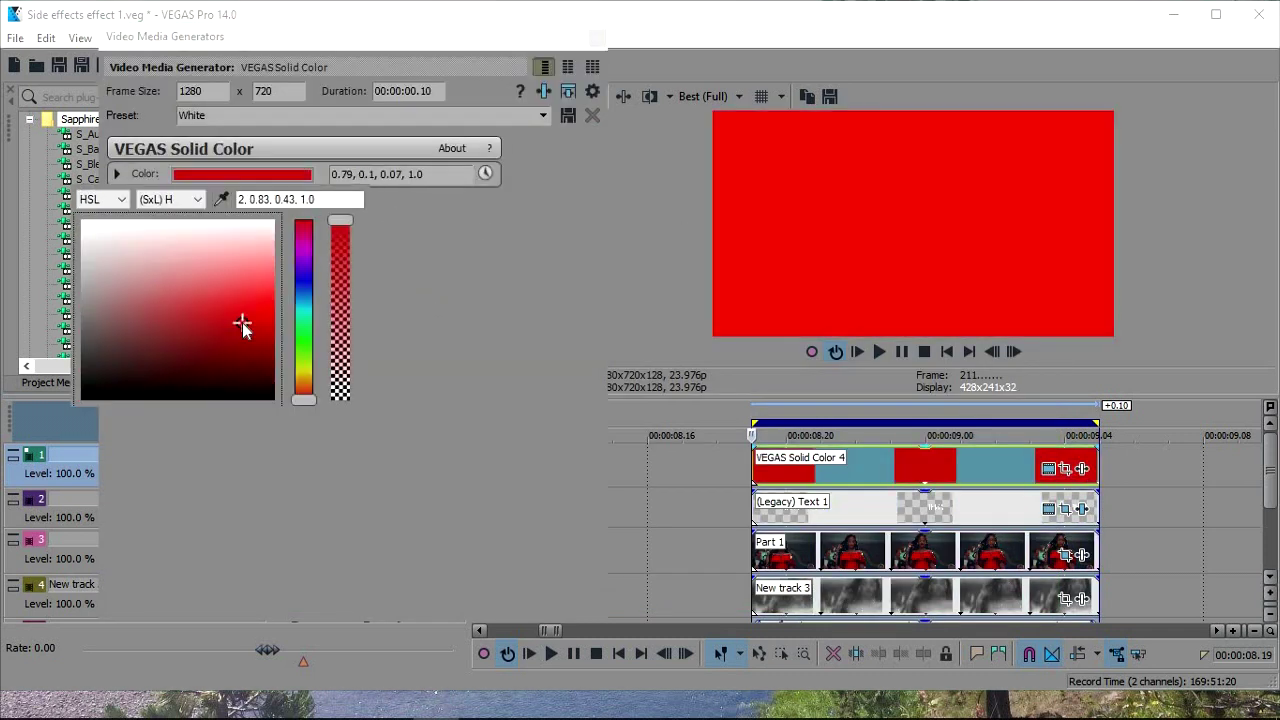
left_click(240, 330)
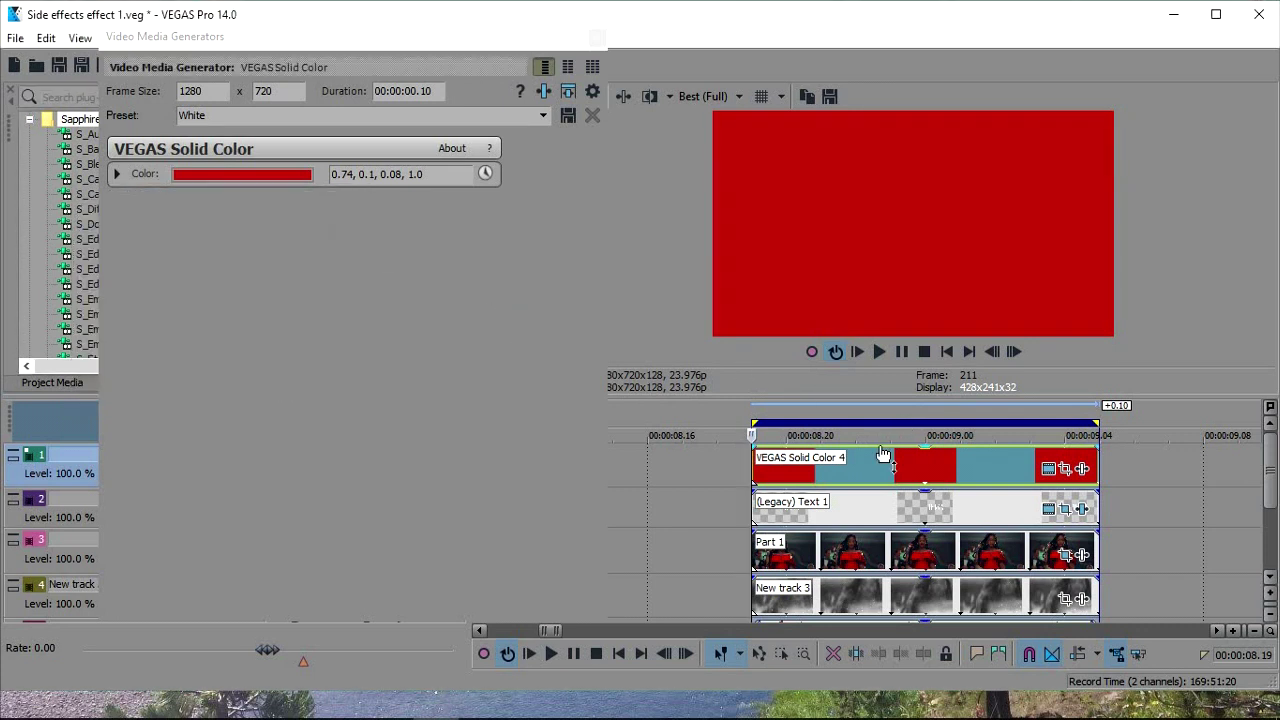
left_click_drag(883, 455, 992, 455)
- Enable Mask on the red solid and draw a small ellipse just above the title
left_click(1050, 468)
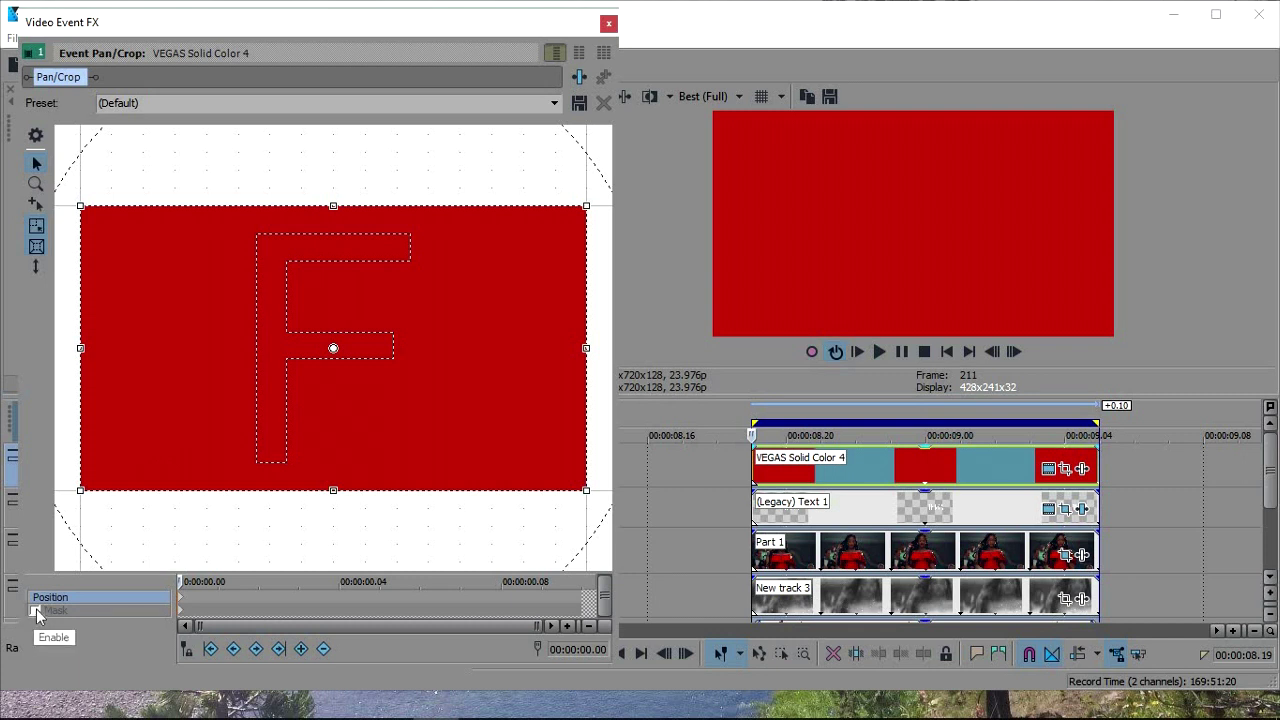
left_click(35, 611)
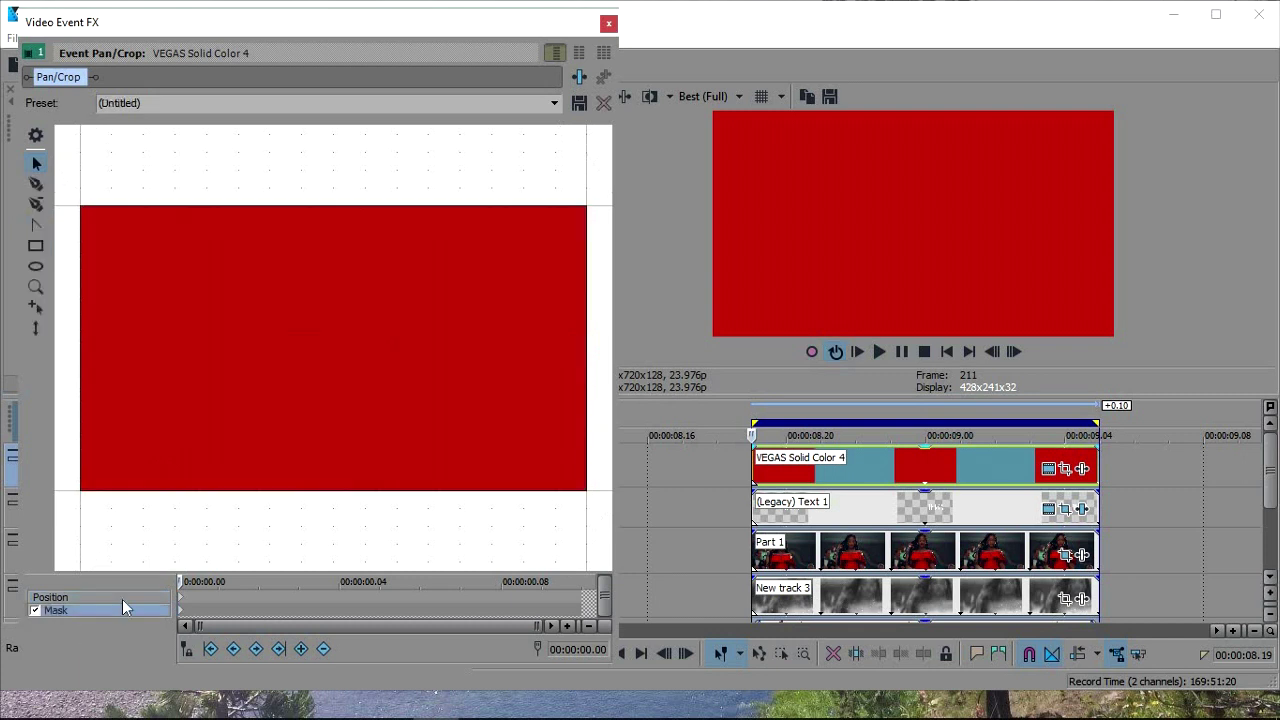
left_click(36, 267)
left_click_drag(391, 270, 427, 313)
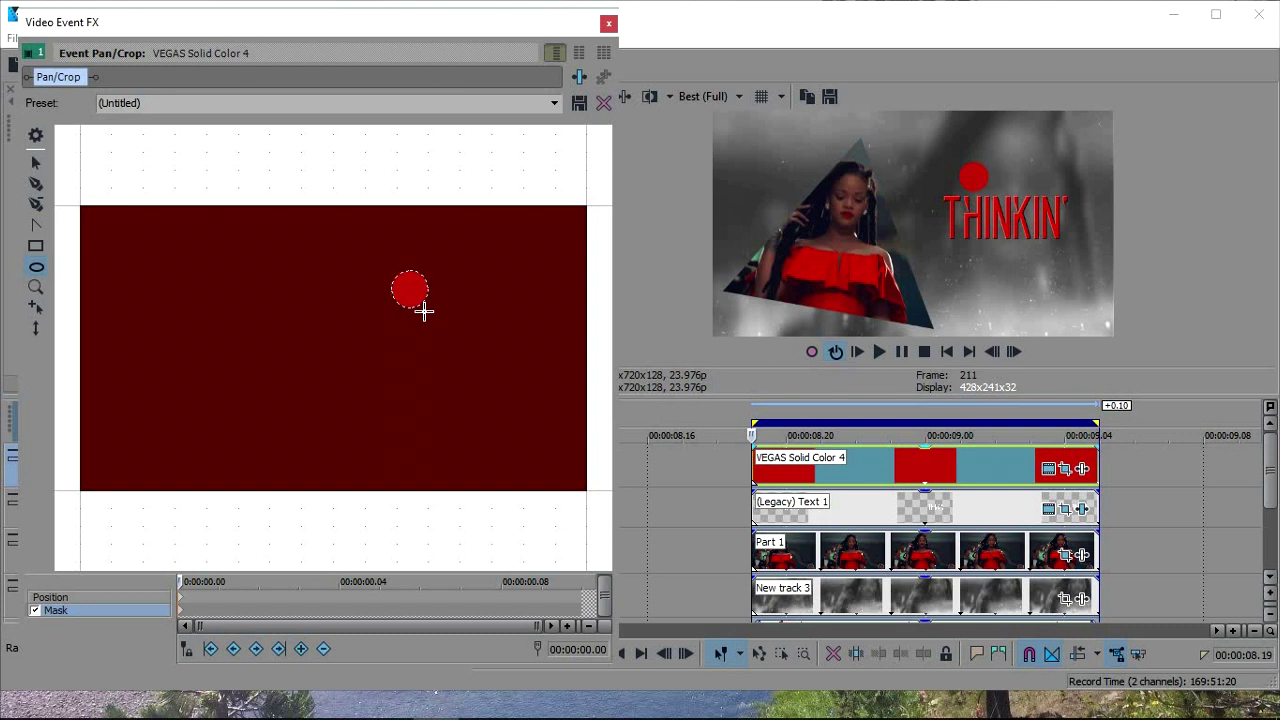
left_click(424, 312)
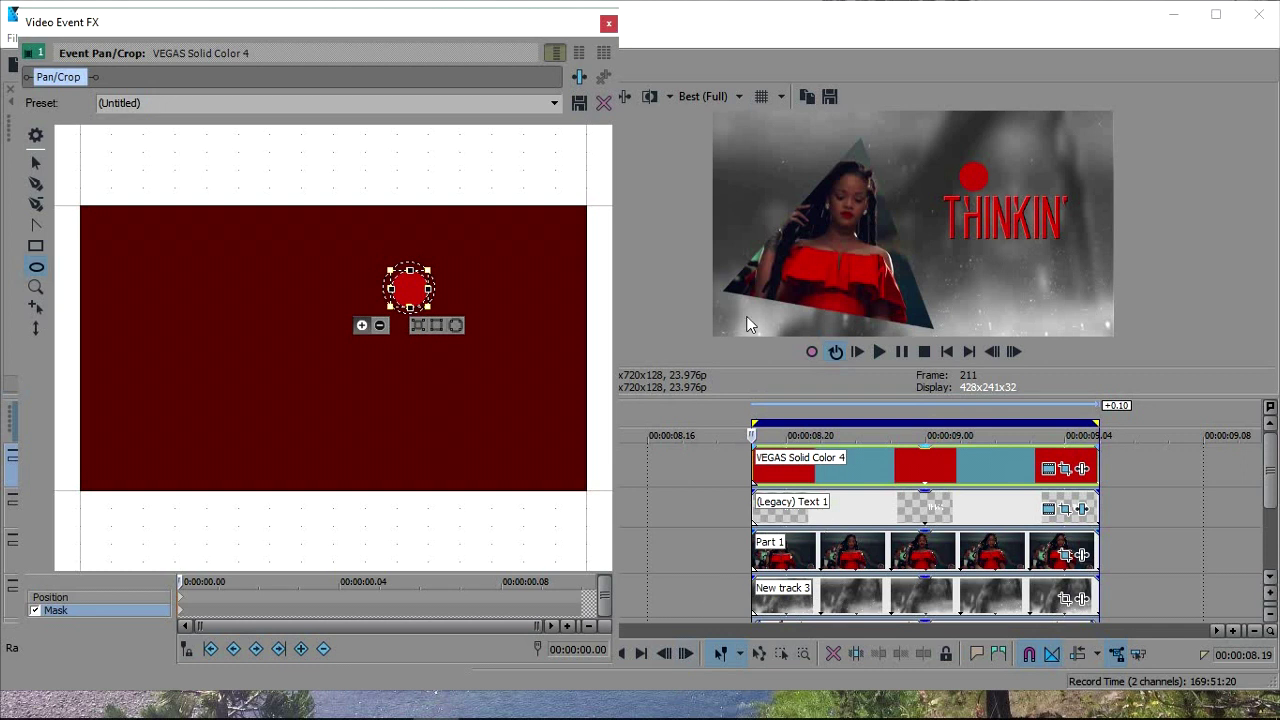
left_click(609, 24)
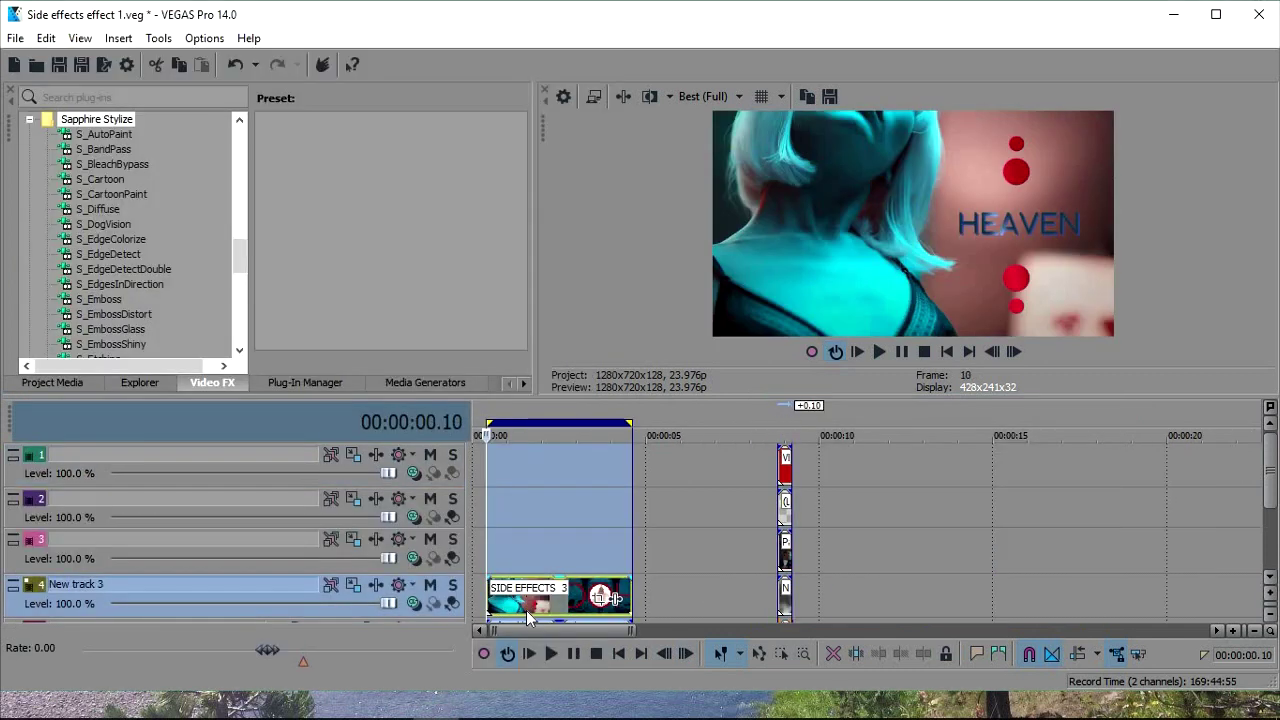
left_click(928, 600)
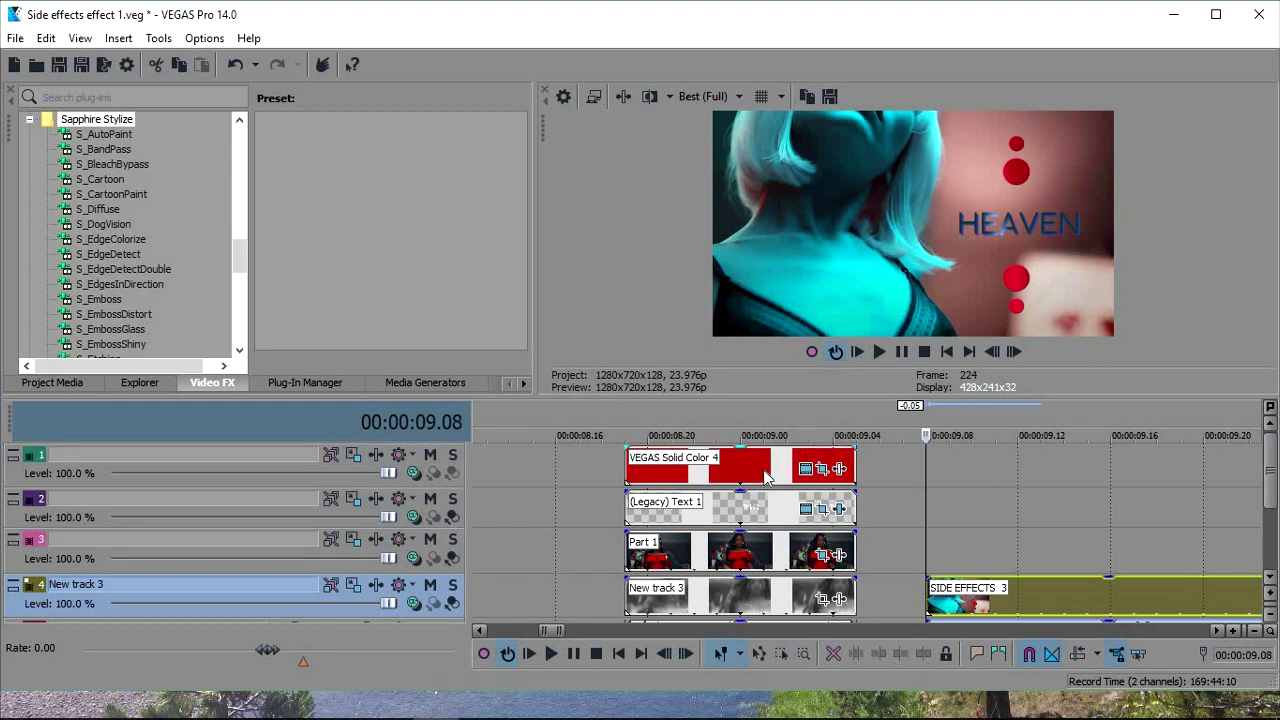
- Reopen the red solid's Pan/Crop and enlarge the circle mask
left_click(763, 469)
scroll(763, 469, "up", 3)
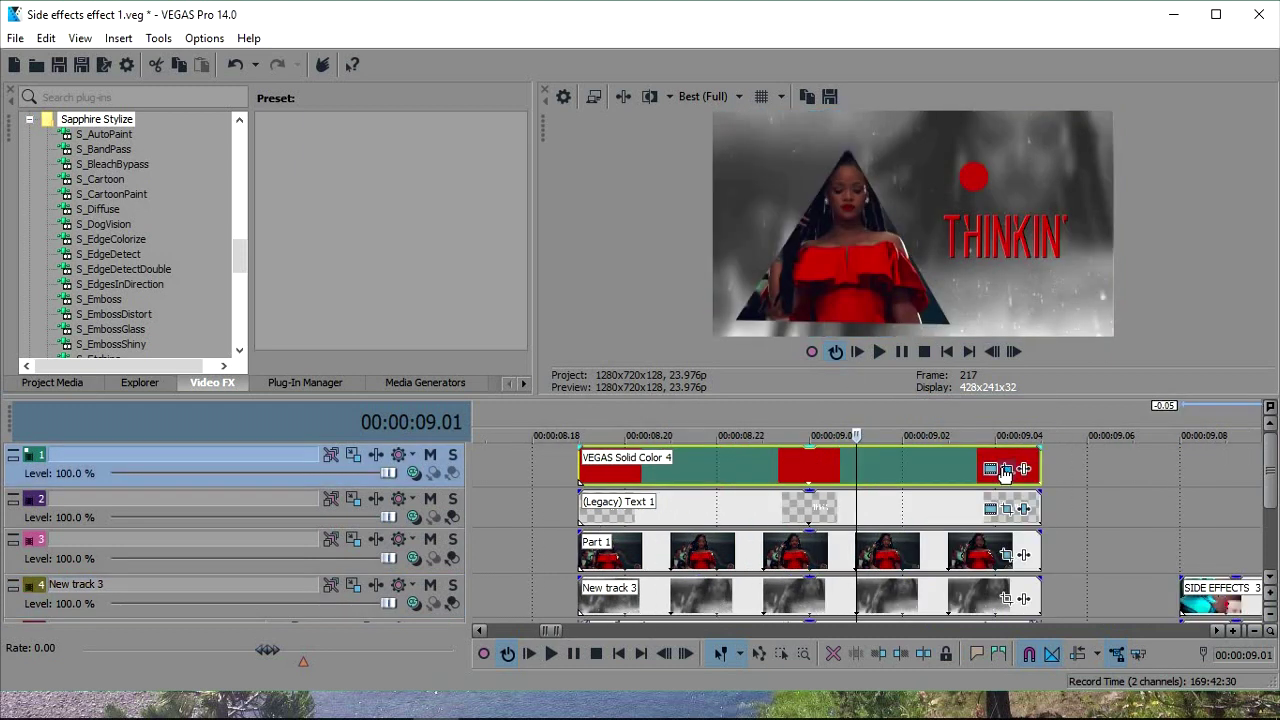
left_click(1007, 468)
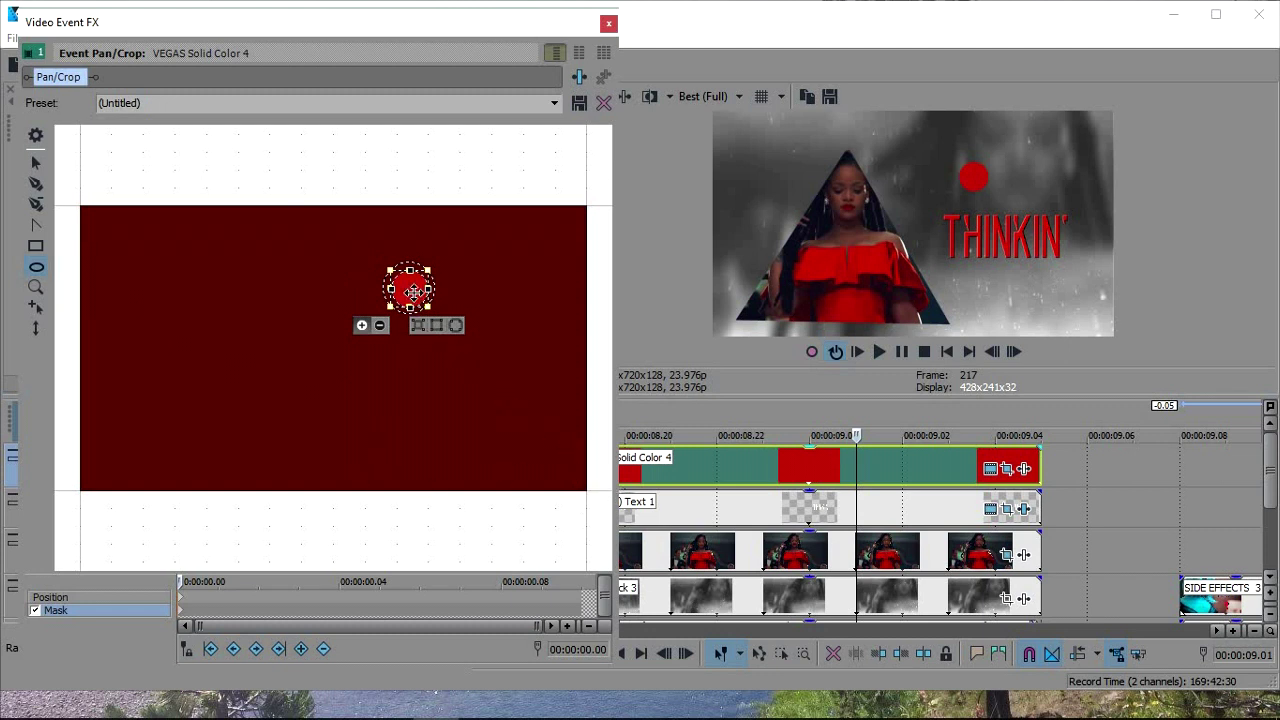
left_click_drag(424, 306, 535, 398)
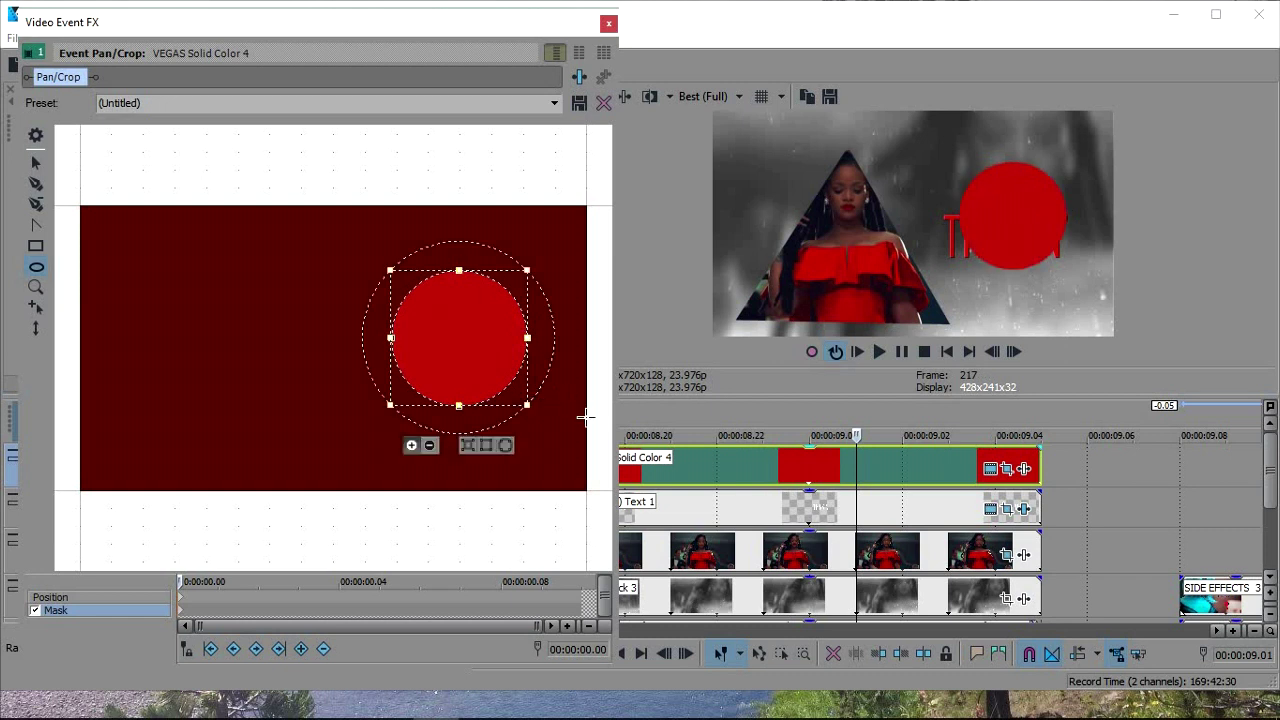
left_click(608, 24)
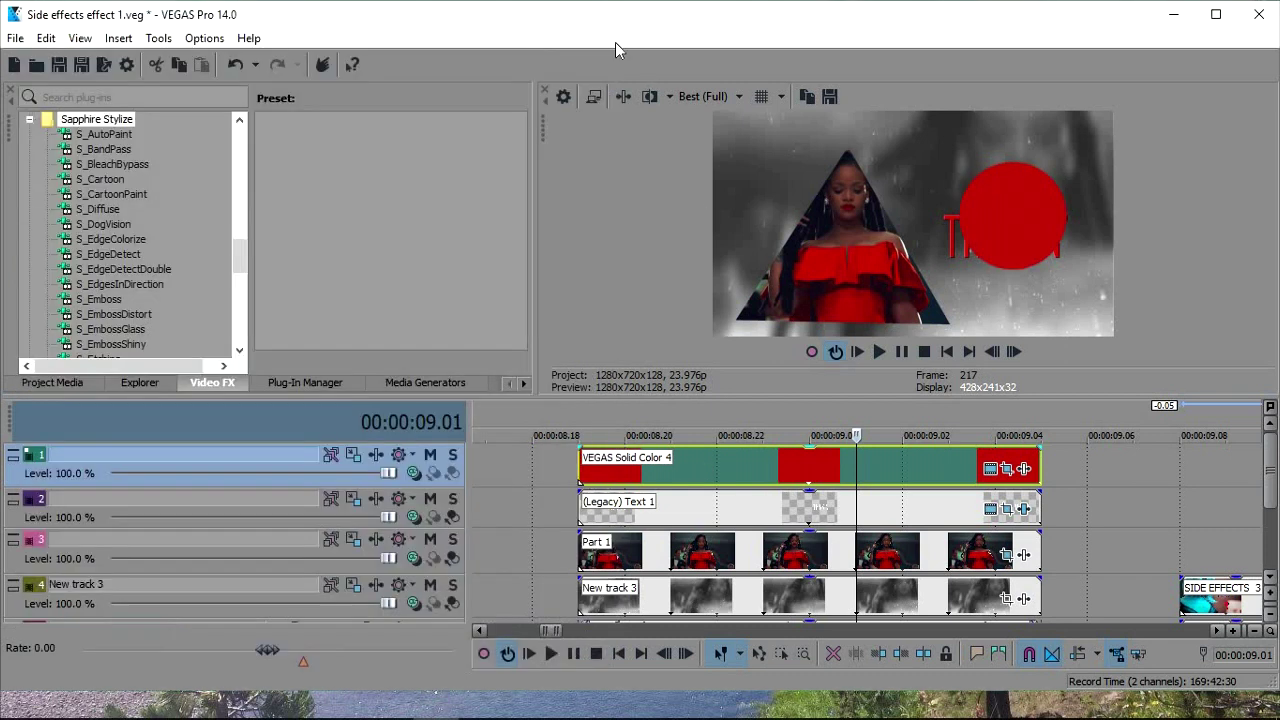
- Move the Legacy Text 1 track above the circles track and reopen the circles' Pan/Crop
left_click(268, 493)
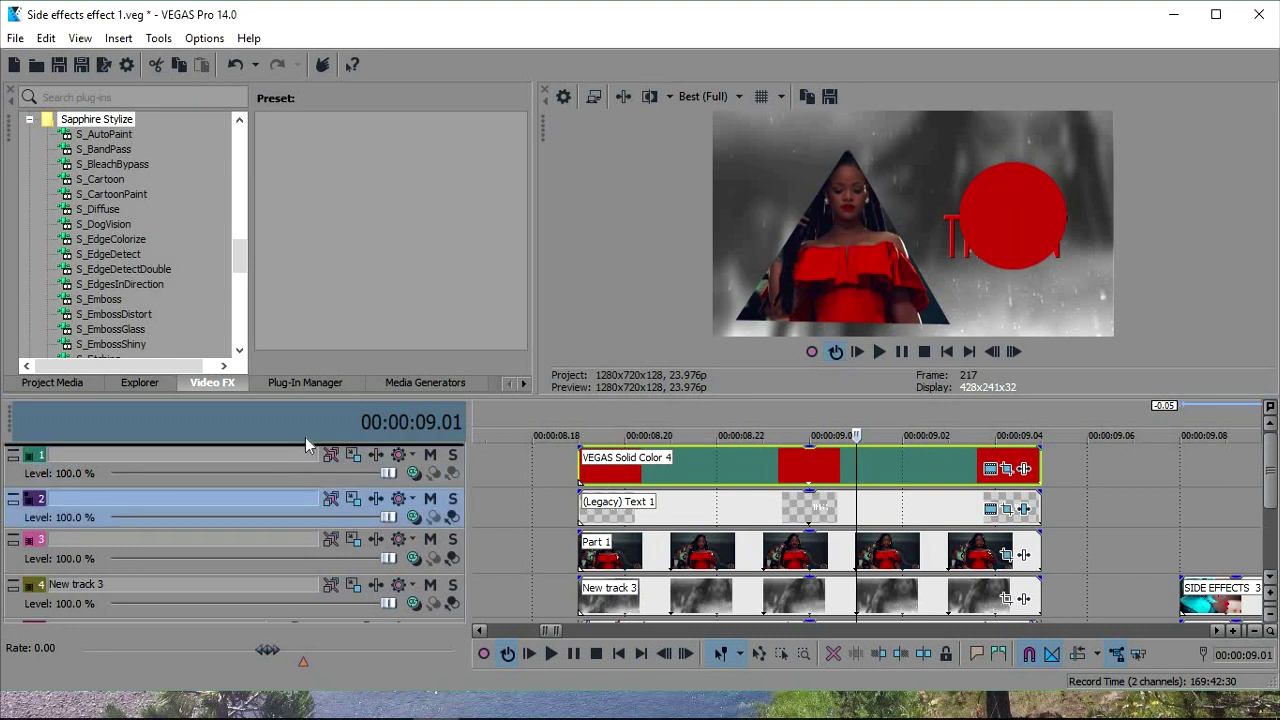
left_click_drag(305, 437, 305, 437)
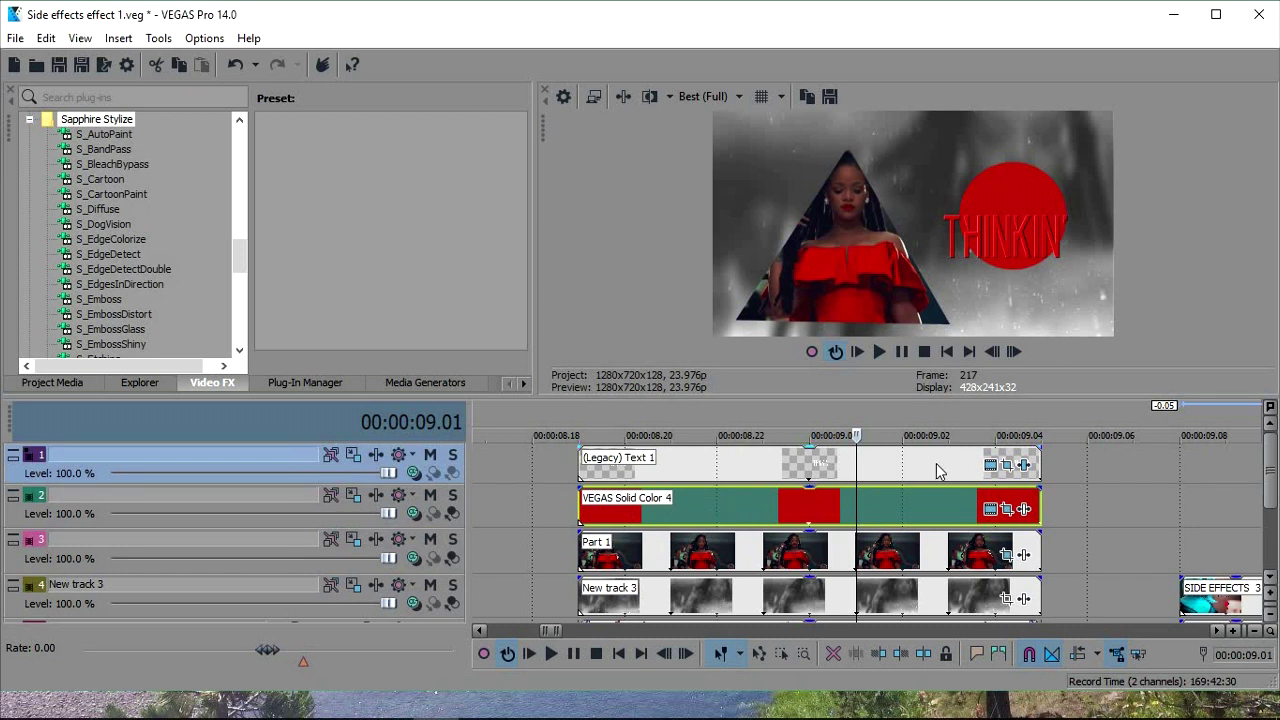
left_click(1007, 510)
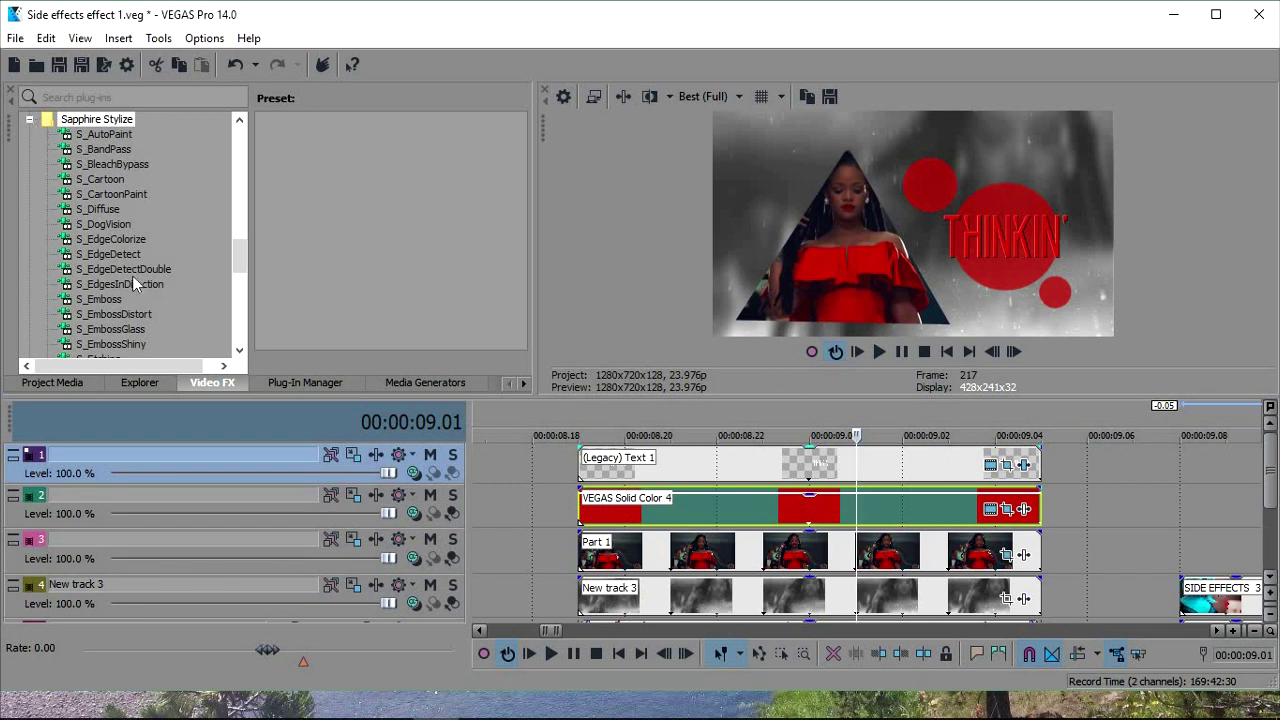
- Apply S_Emboss to the red circles and tune its brightness
left_click_drag(101, 294, 715, 501)
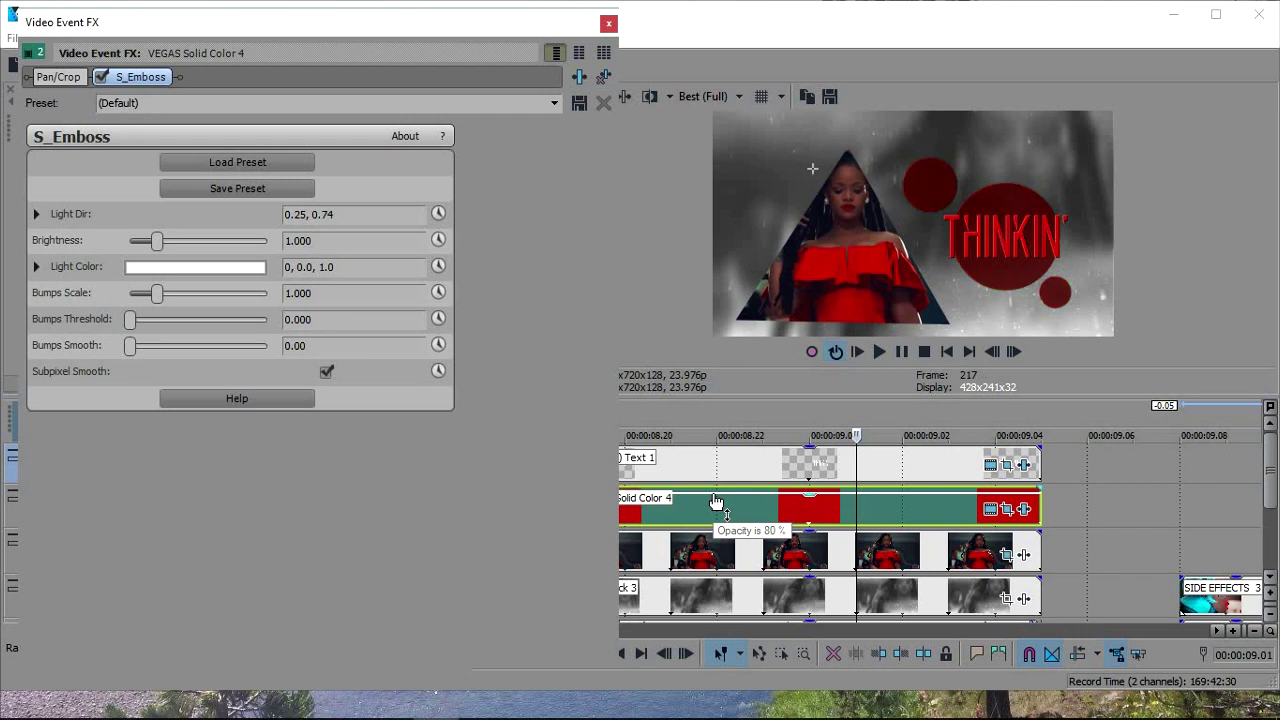
left_click(206, 245)
left_click_drag(206, 252, 191, 250)
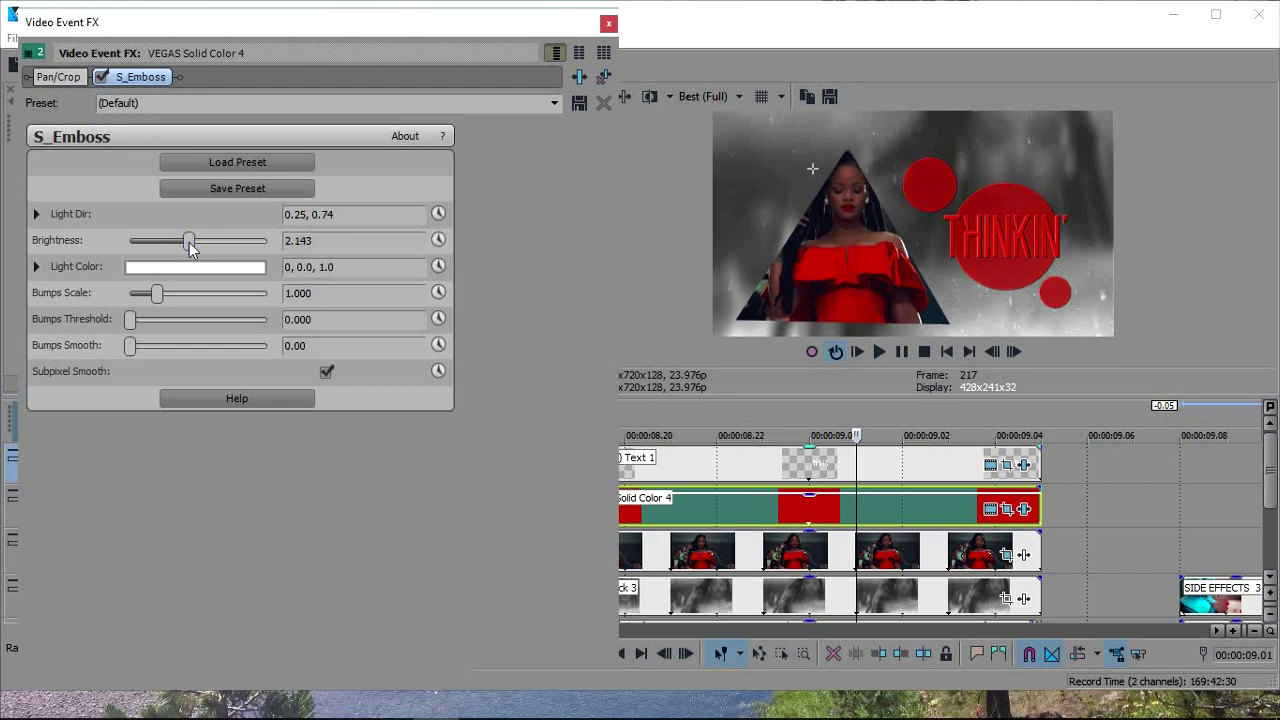
- Change the Solid Color to a darker red using the HSL colour picker
left_click(991, 510)
left_click(218, 172)
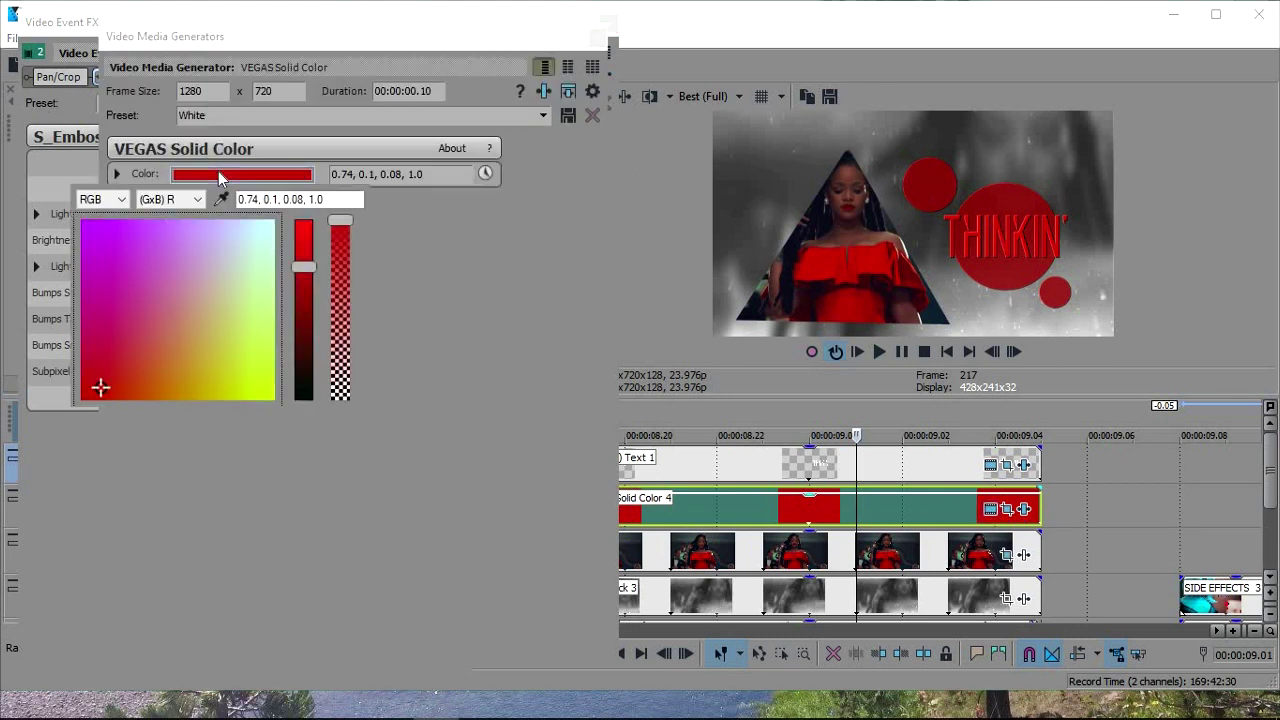
left_click(112, 199)
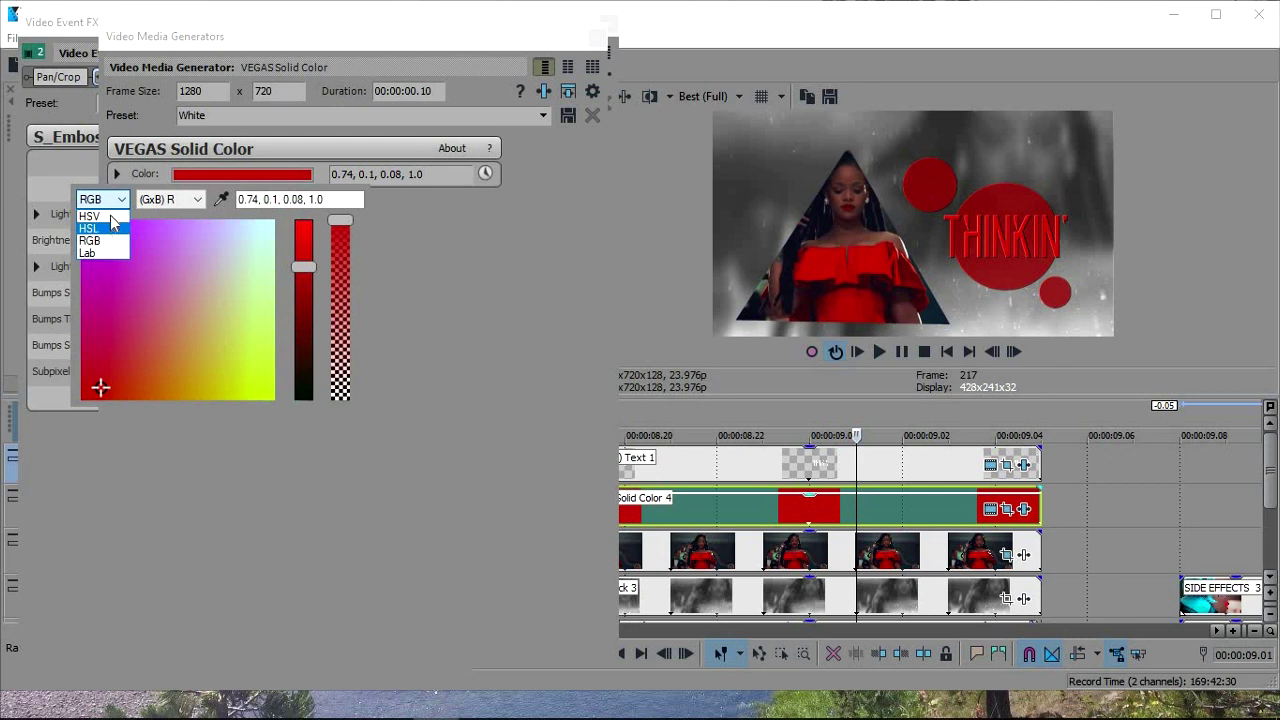
left_click(112, 229)
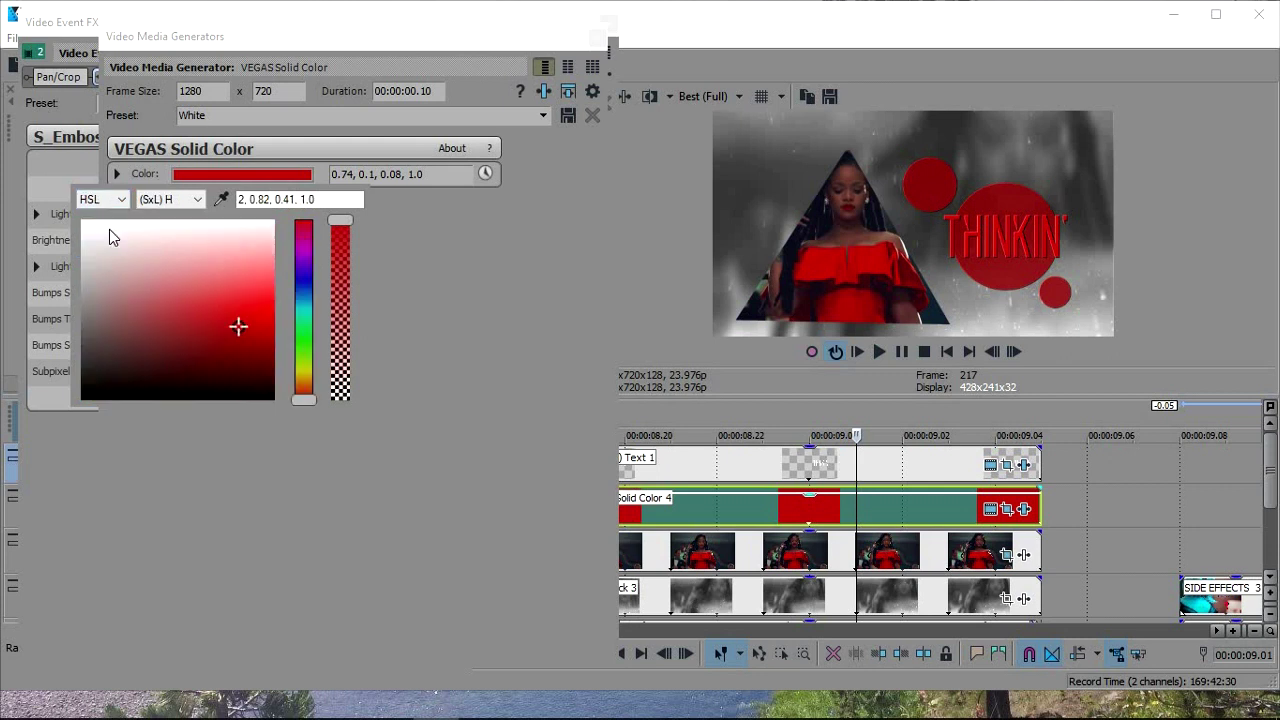
left_click(102, 352)
left_click_drag(102, 352, 198, 338)
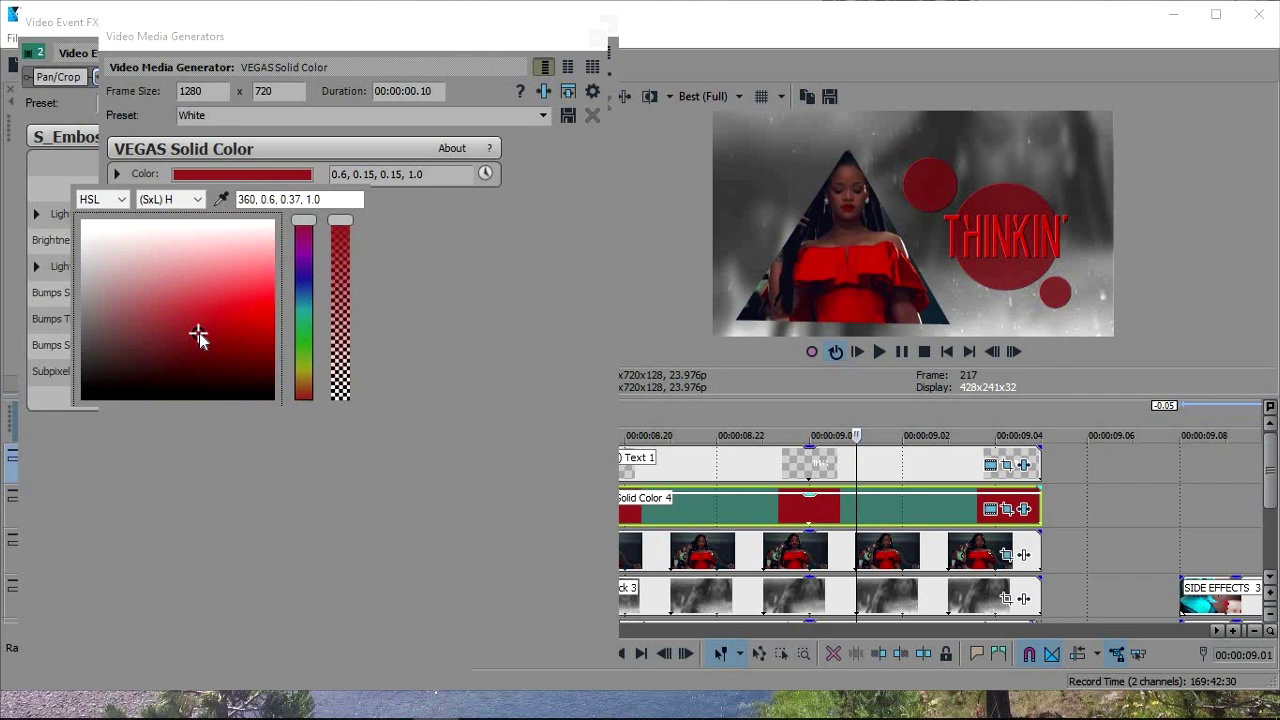
left_click(600, 40)
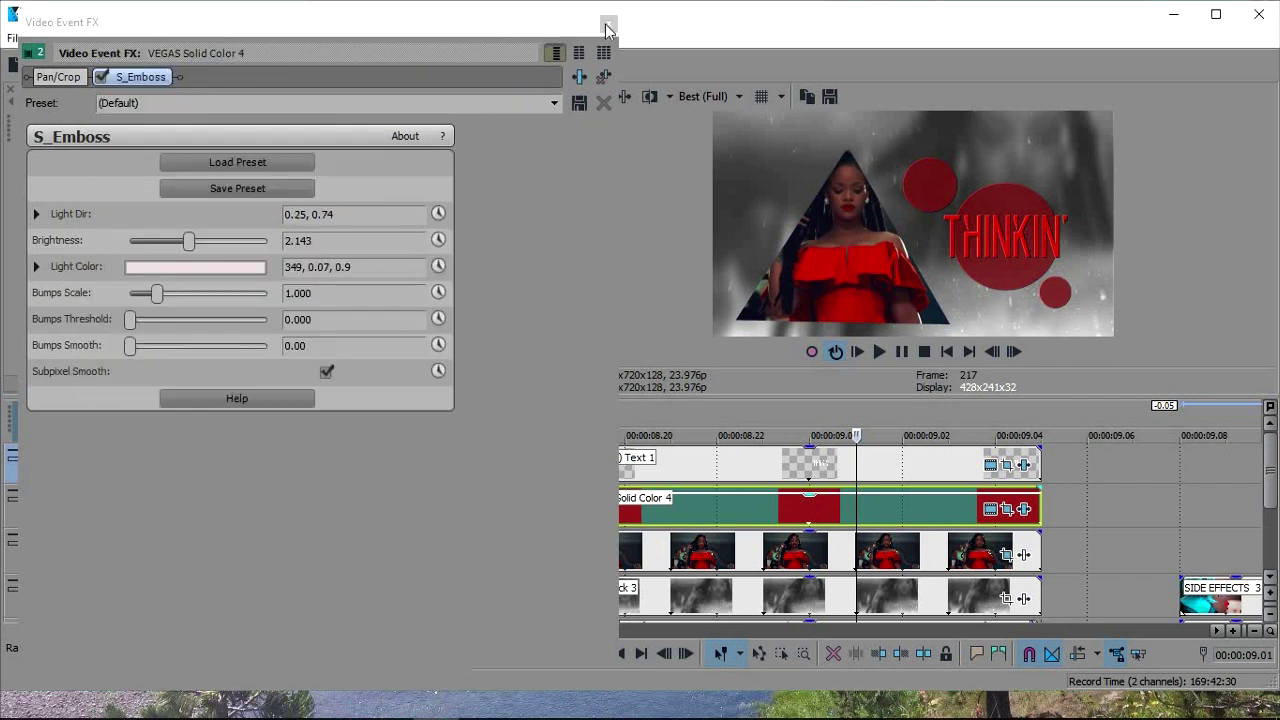
left_click(607, 24)
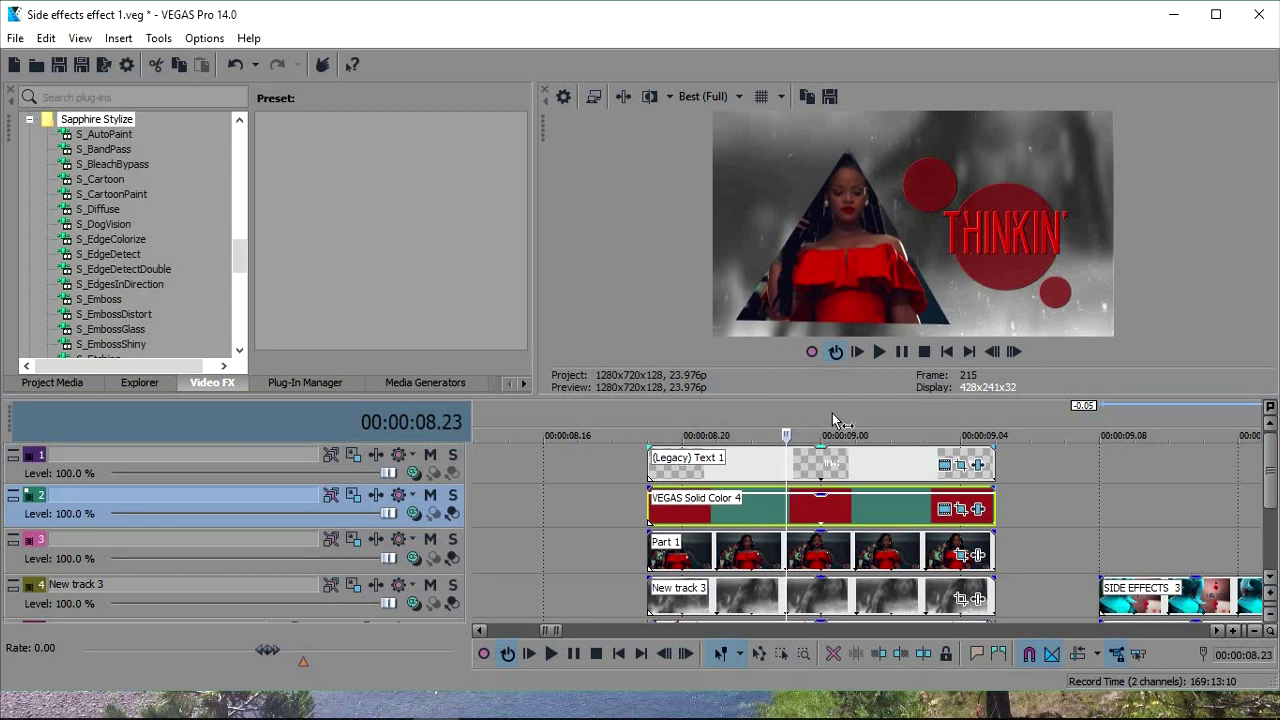
- Mute the THINKIN' title, Part 1 and New track 3 tracks
left_click(432, 456)
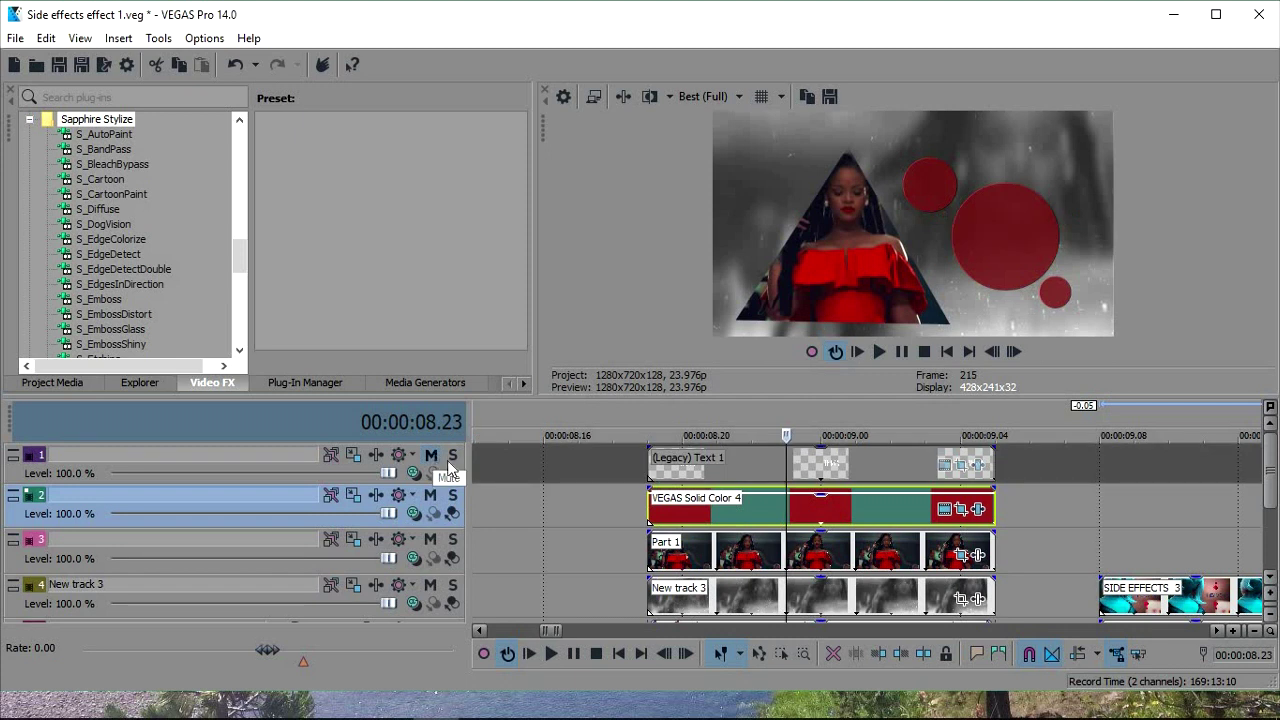
left_click(432, 540)
left_click(430, 586)
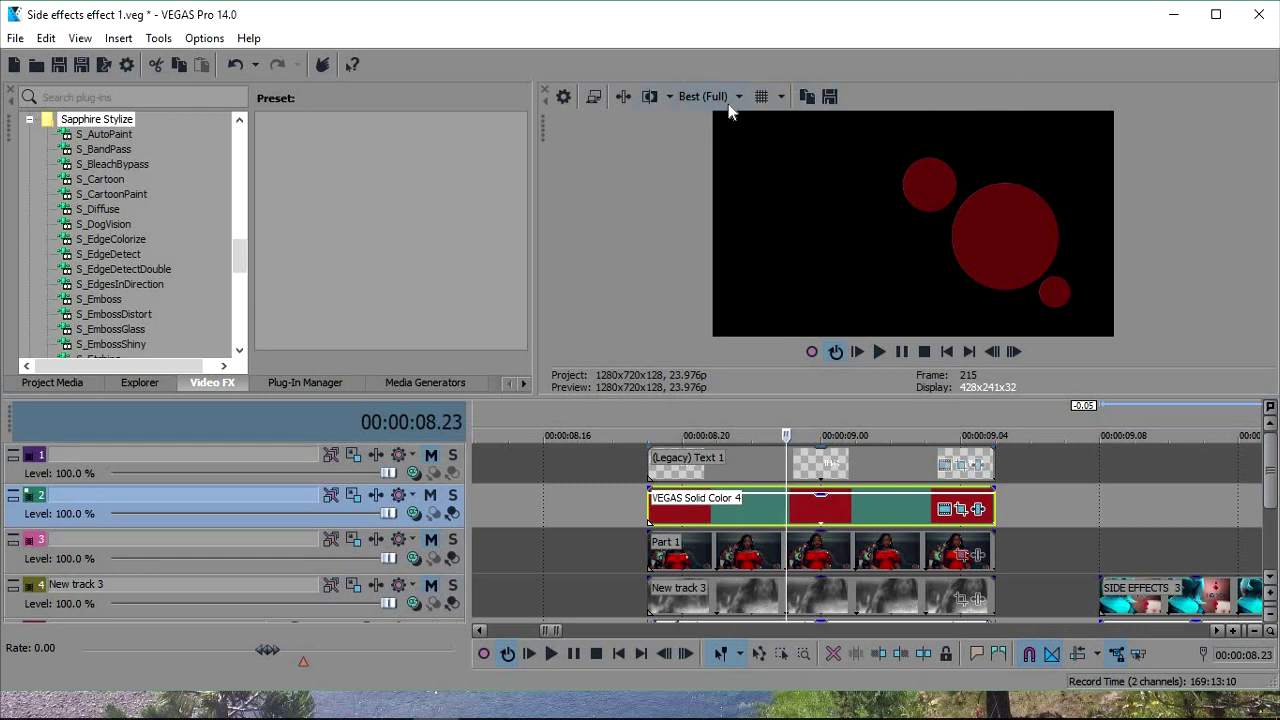
- Save the current red-circles preview frame as a PNG snapshot named Image1.png
left_click(831, 99)
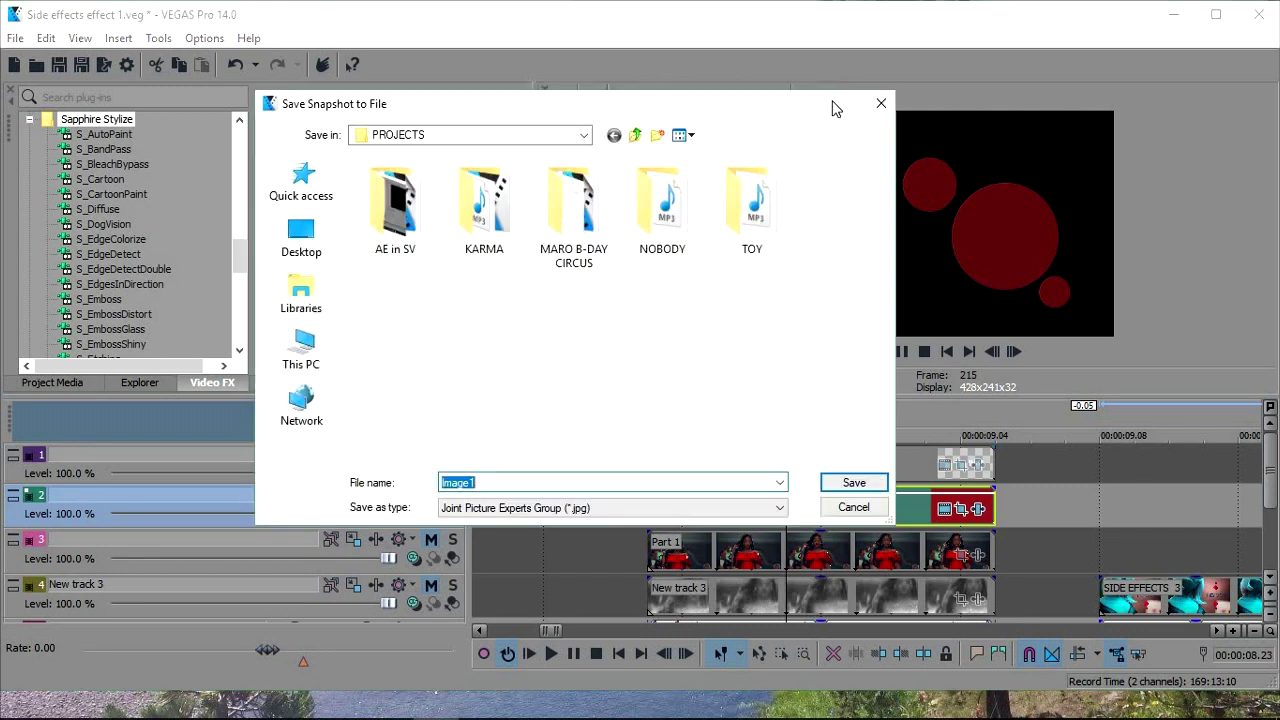
left_click(561, 508)
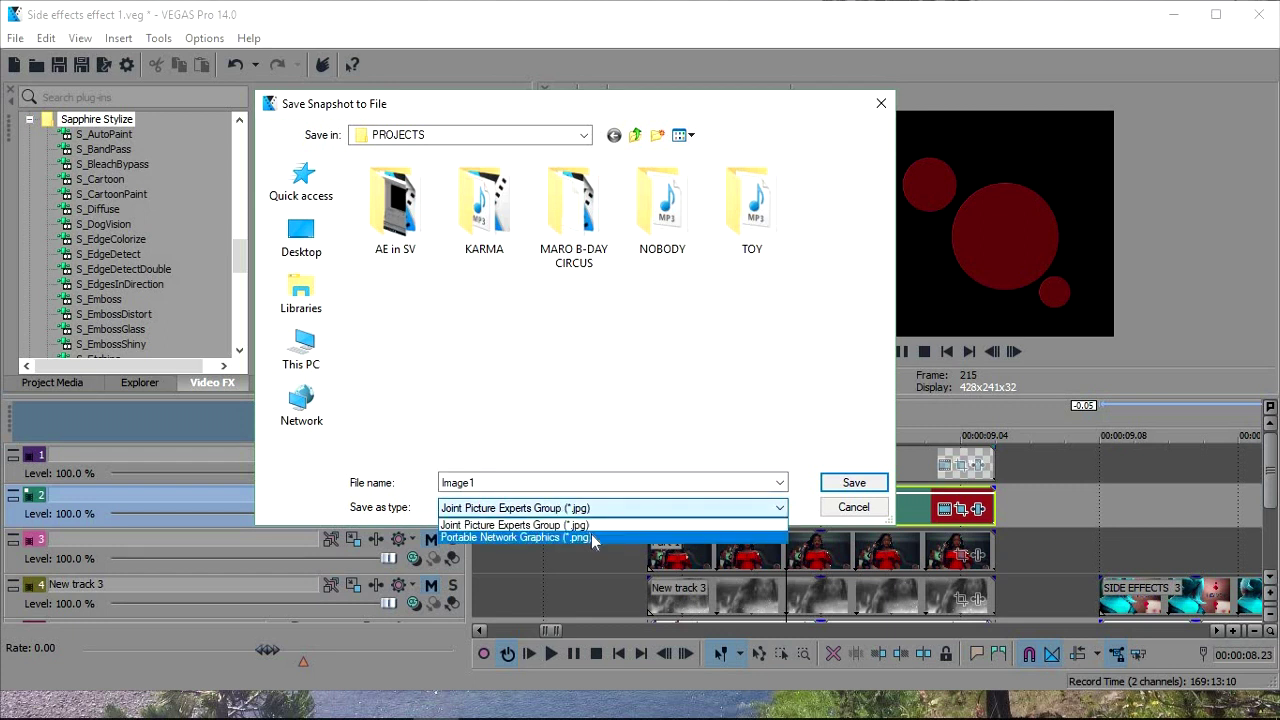
left_click(591, 541)
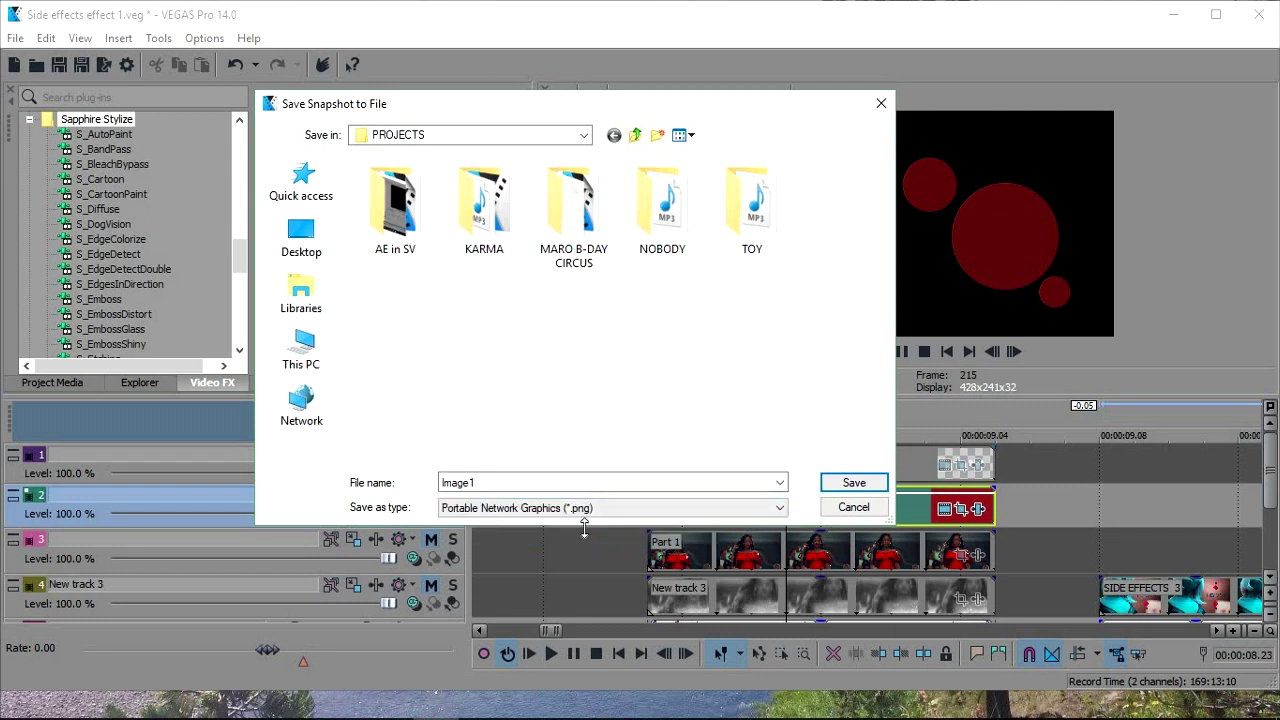
left_click(855, 484)
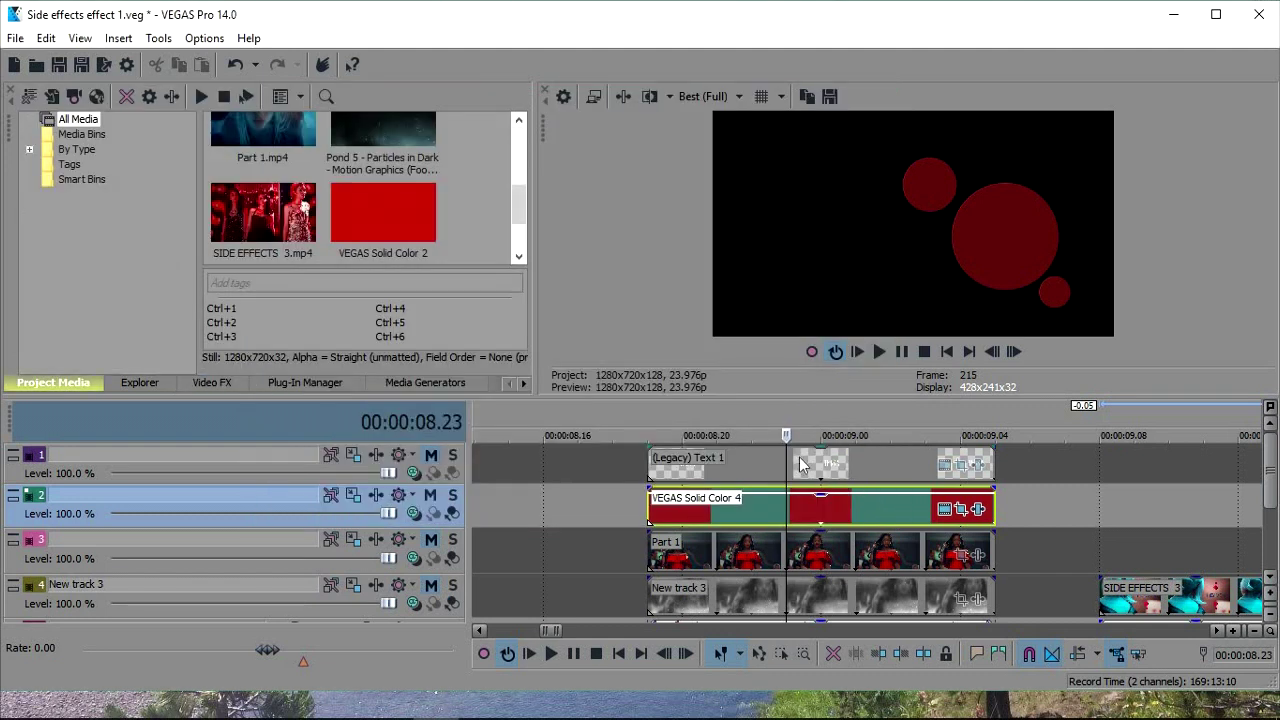
mouse_move(517, 190)
left_mouse_down()
mouse_move(514, 150)
mouse_move(509, 172)
left_mouse_up()
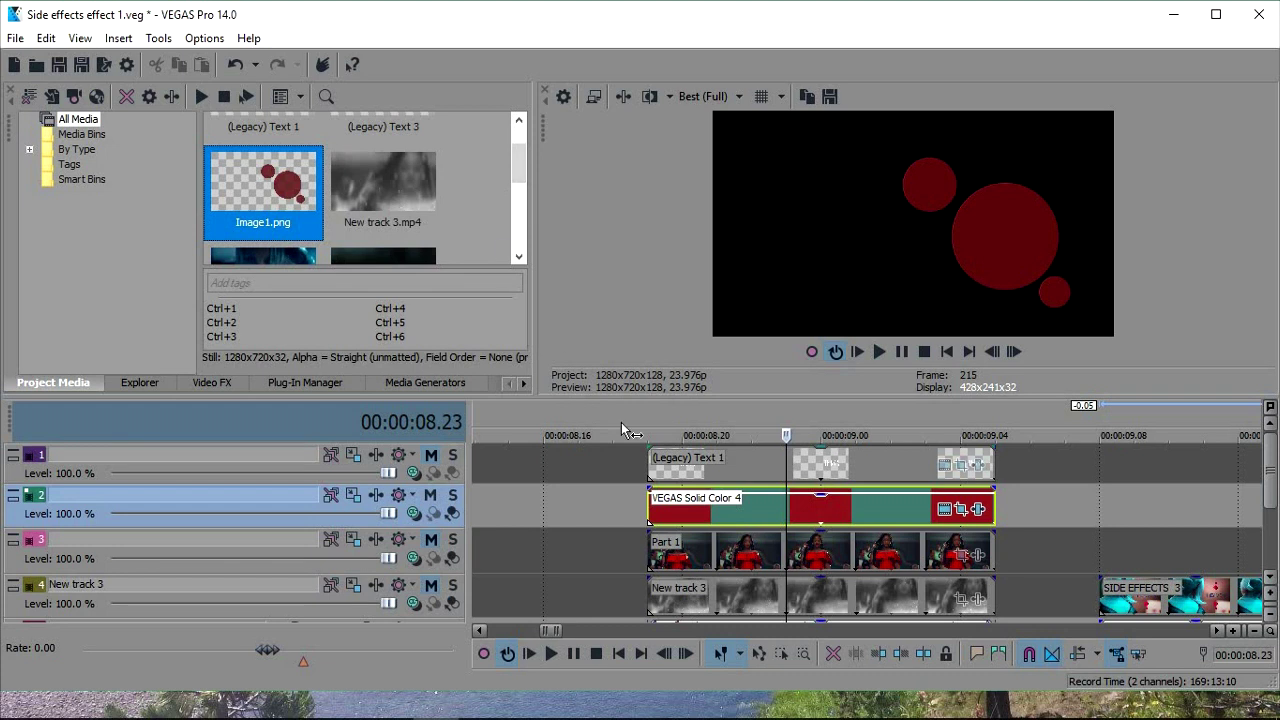
- Delete the solid colour circles event from track 2
left_click(785, 520)
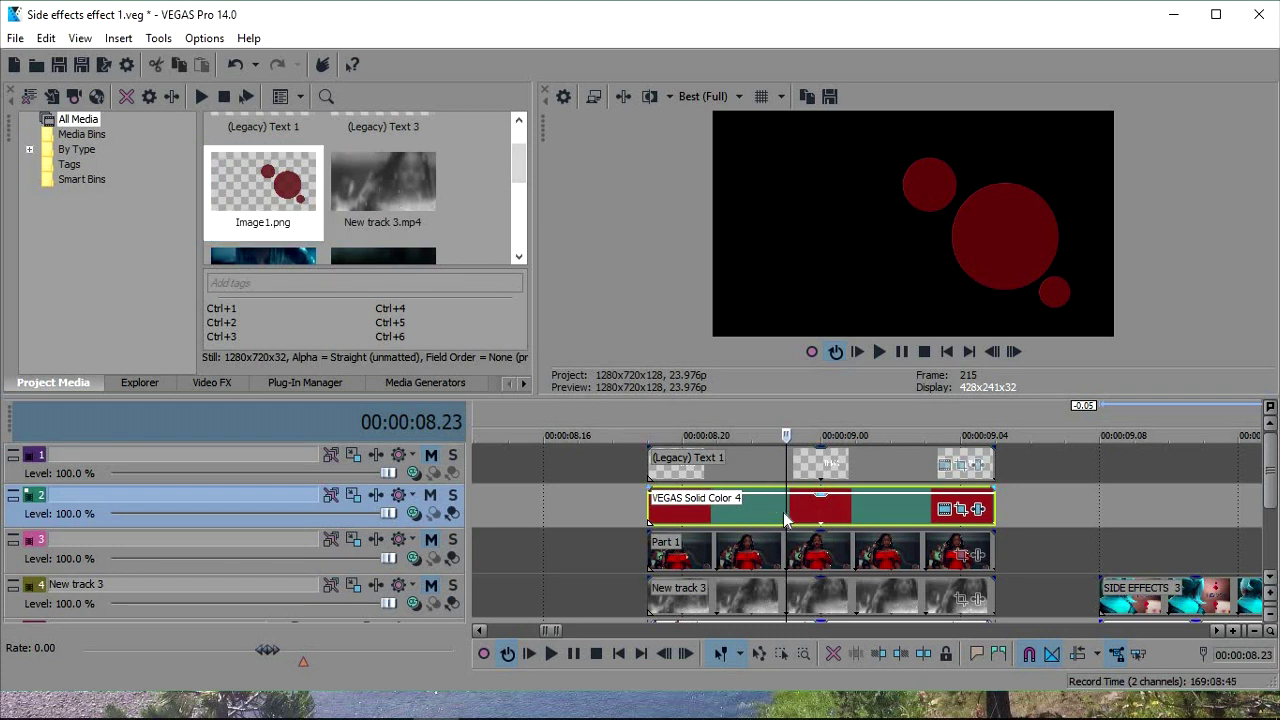
double_click(785, 520)
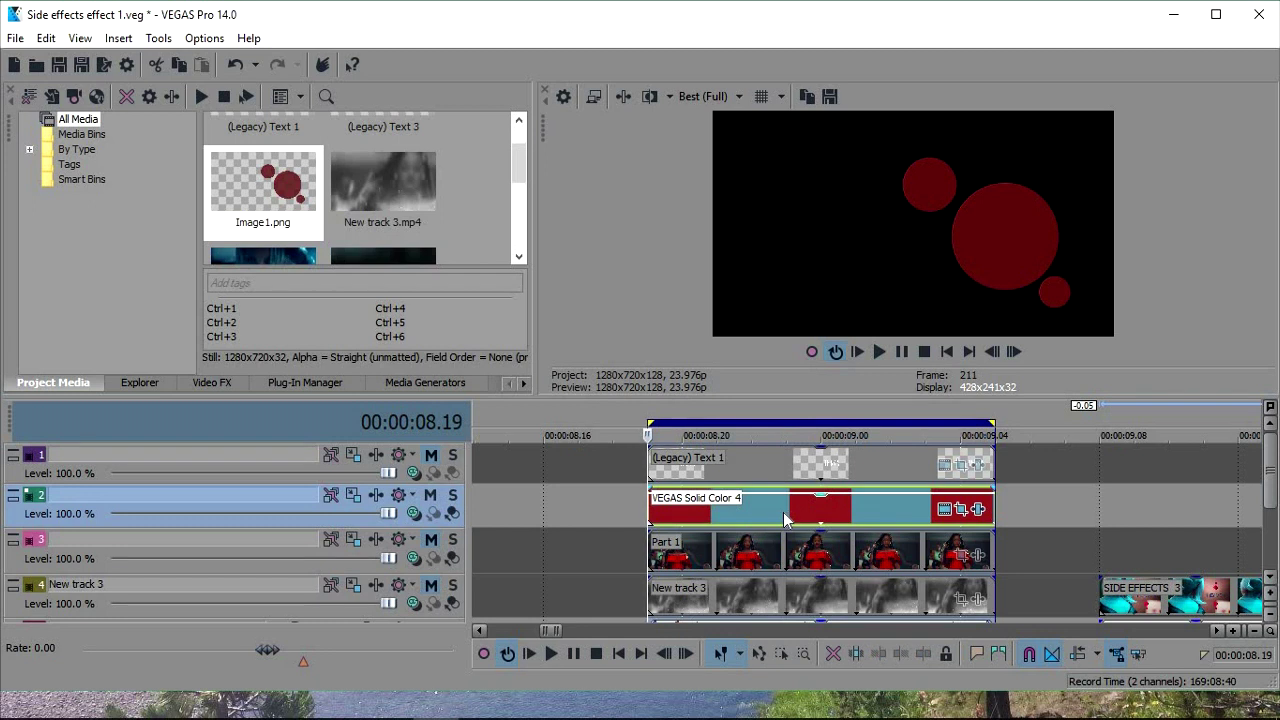
right_click(783, 468)
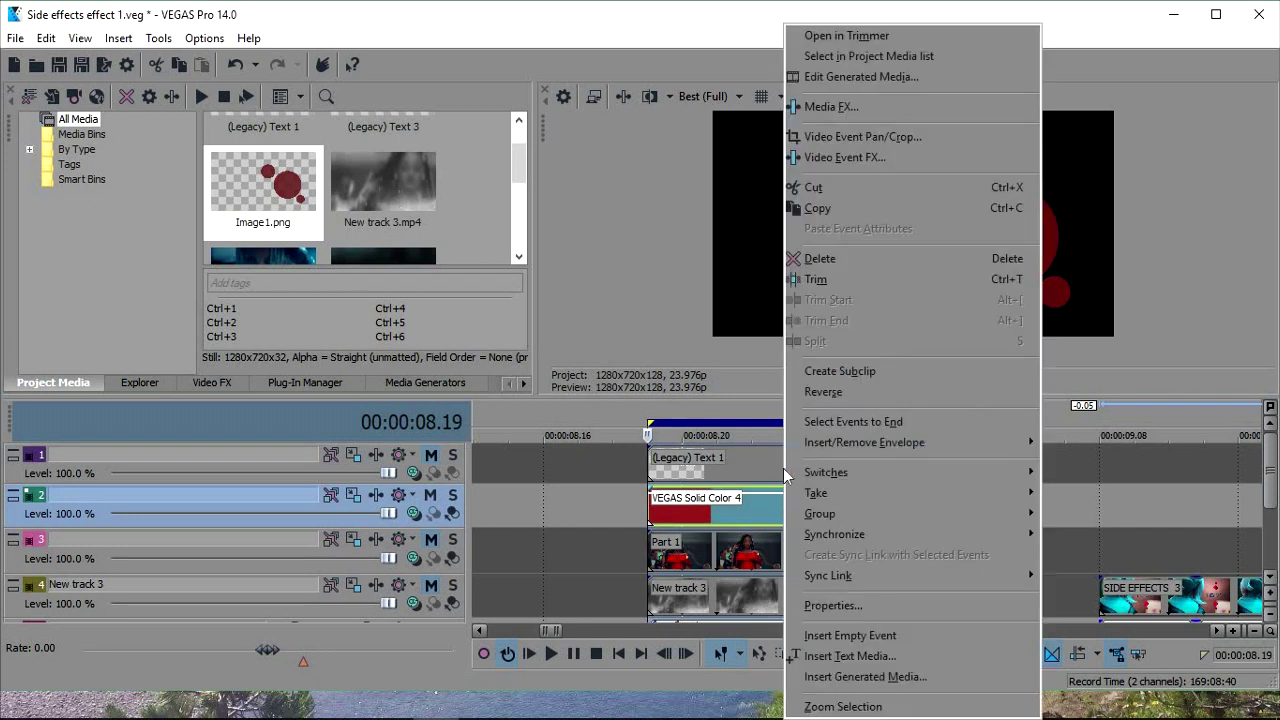
left_click(845, 262)
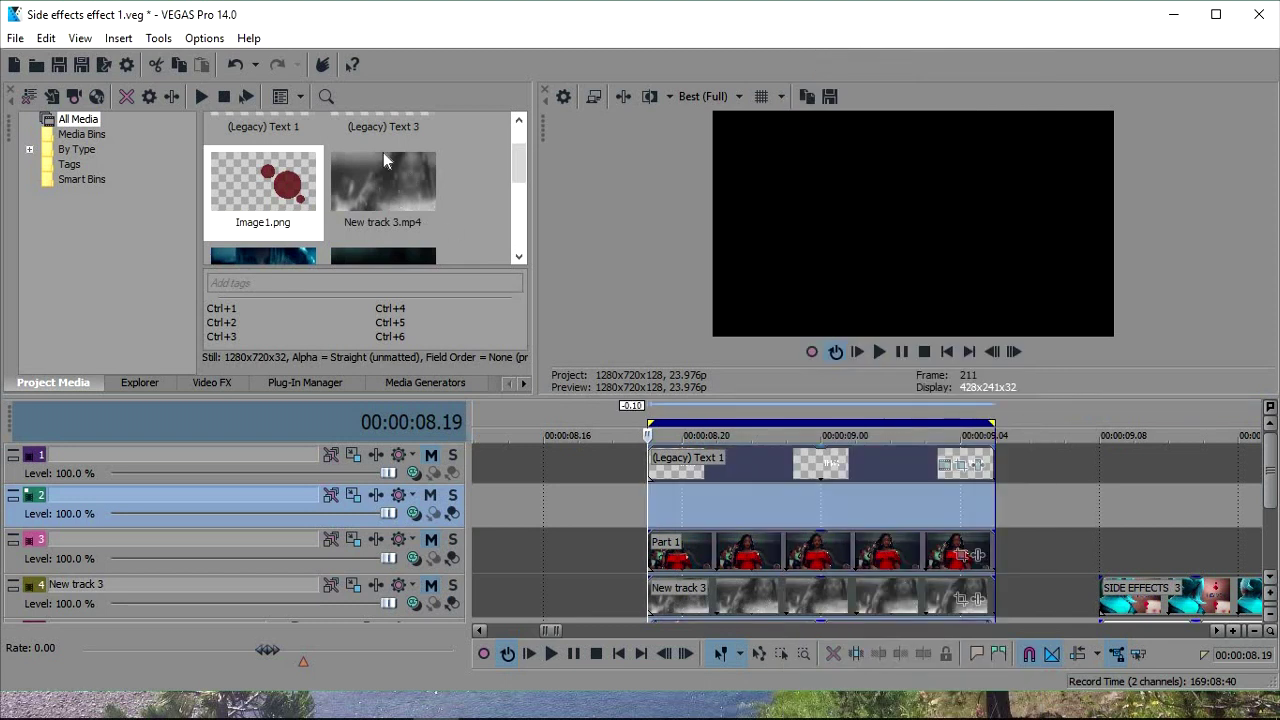
- Place Image1.png on track 2 and trim its end to match the other clips
left_click_drag(249, 173, 680, 515)
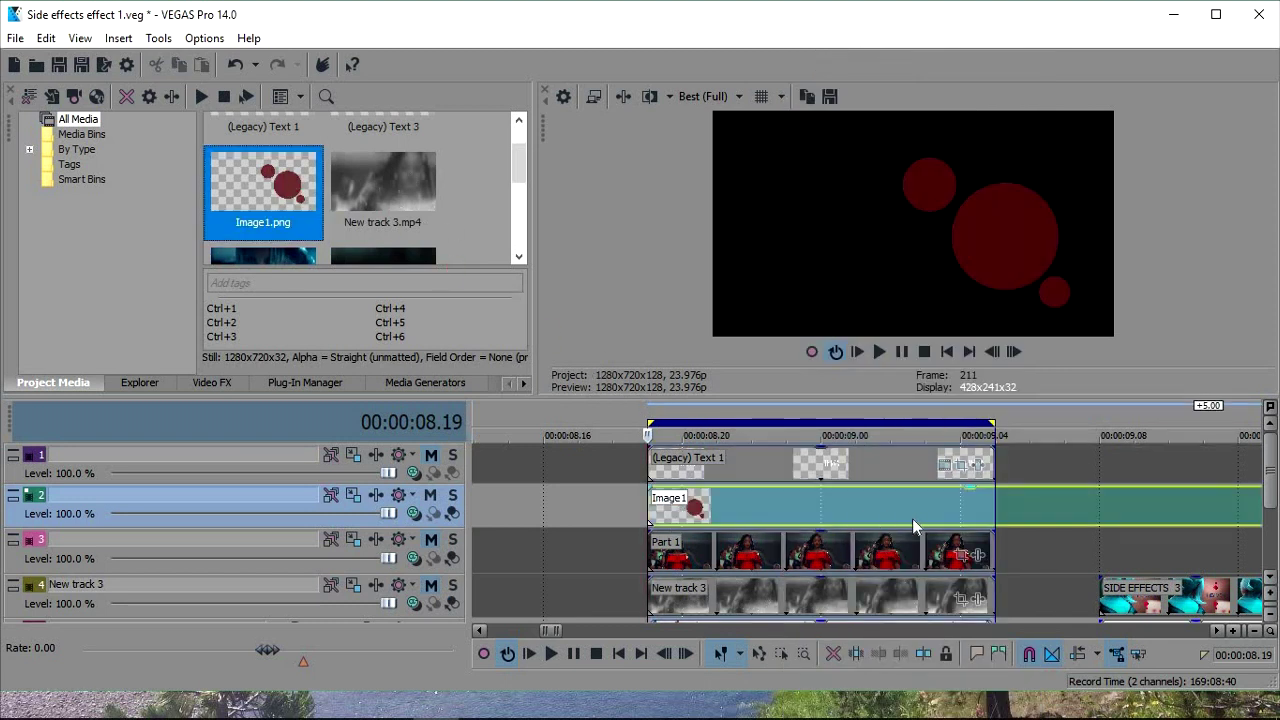
right_click(993, 511)
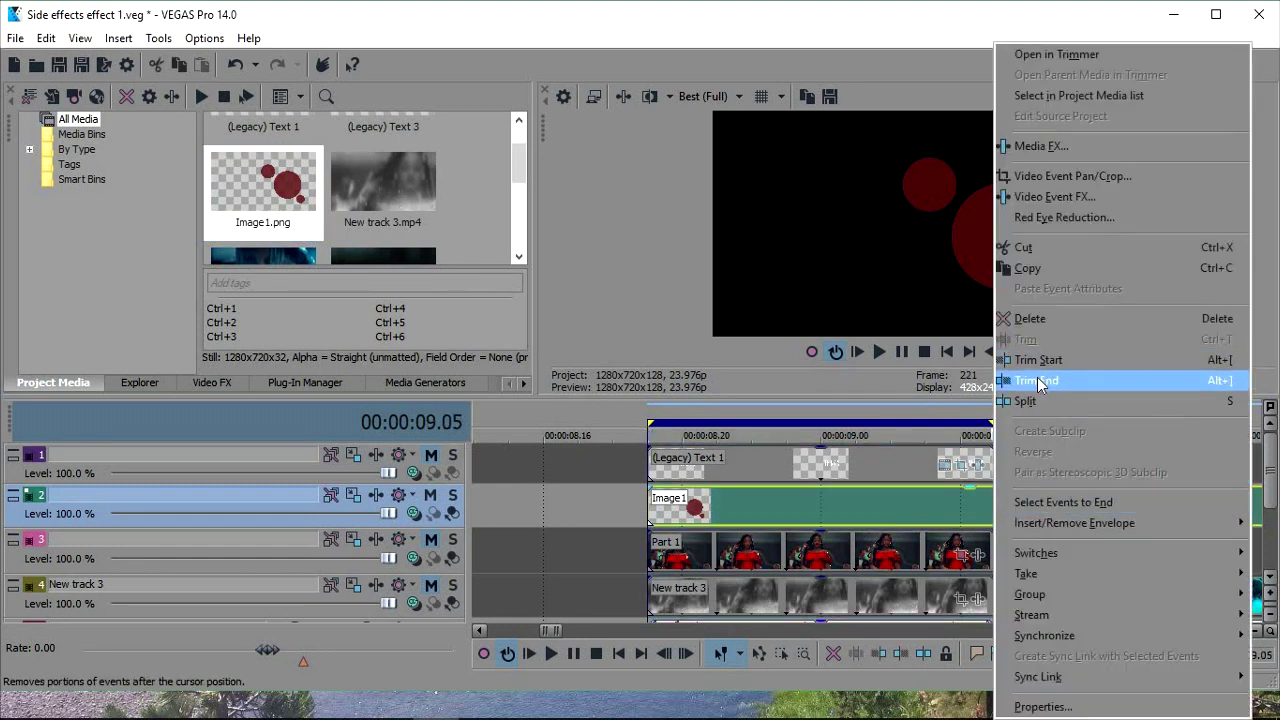
left_click(1037, 380)
left_click(860, 472)
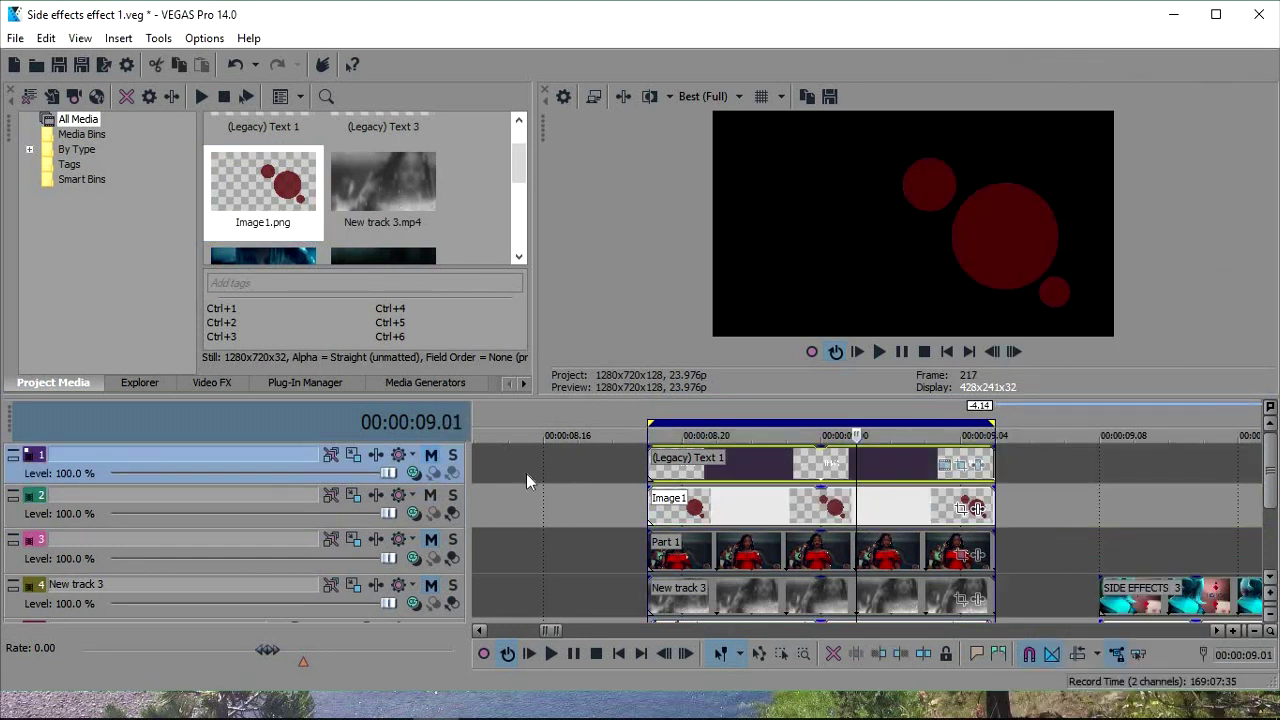
- Unmute the THINKIN' title, Part 1 and New track 3 video tracks
left_click(430, 455)
left_click(430, 539)
left_click(430, 586)
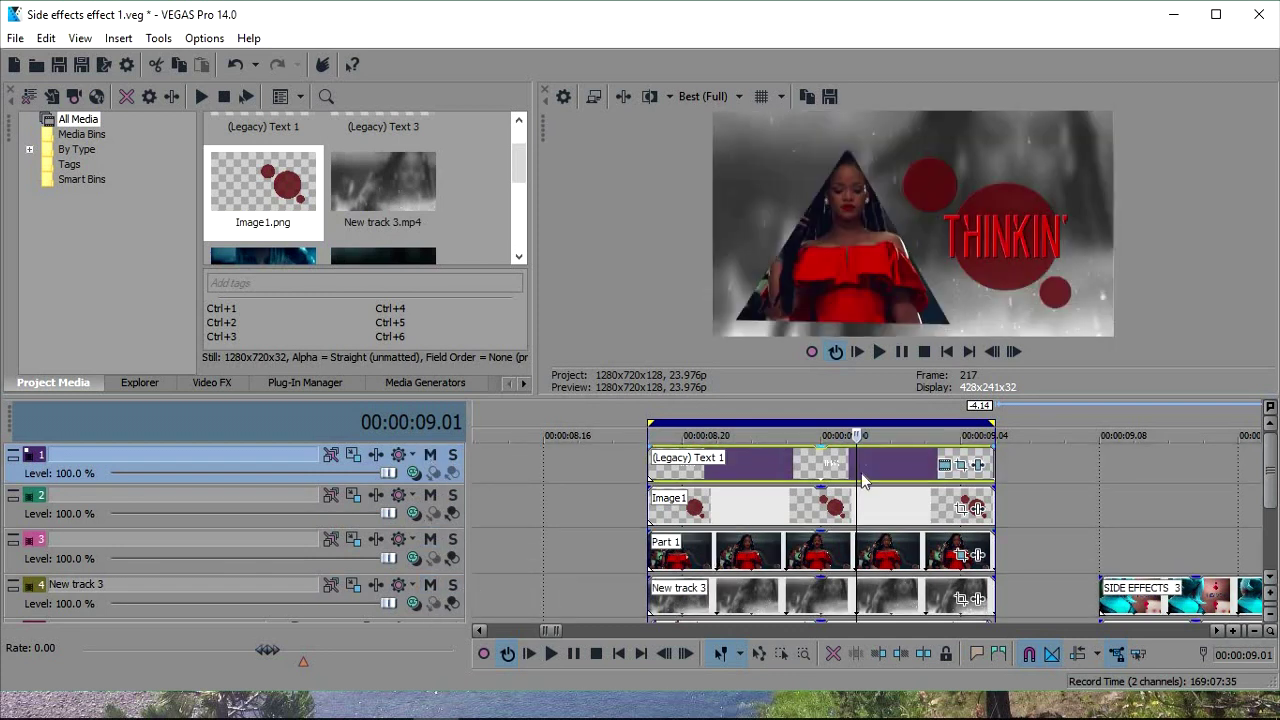
- With Image1 selected, expand the built-in VEGAS folder in the Video FX list
left_click(870, 520)
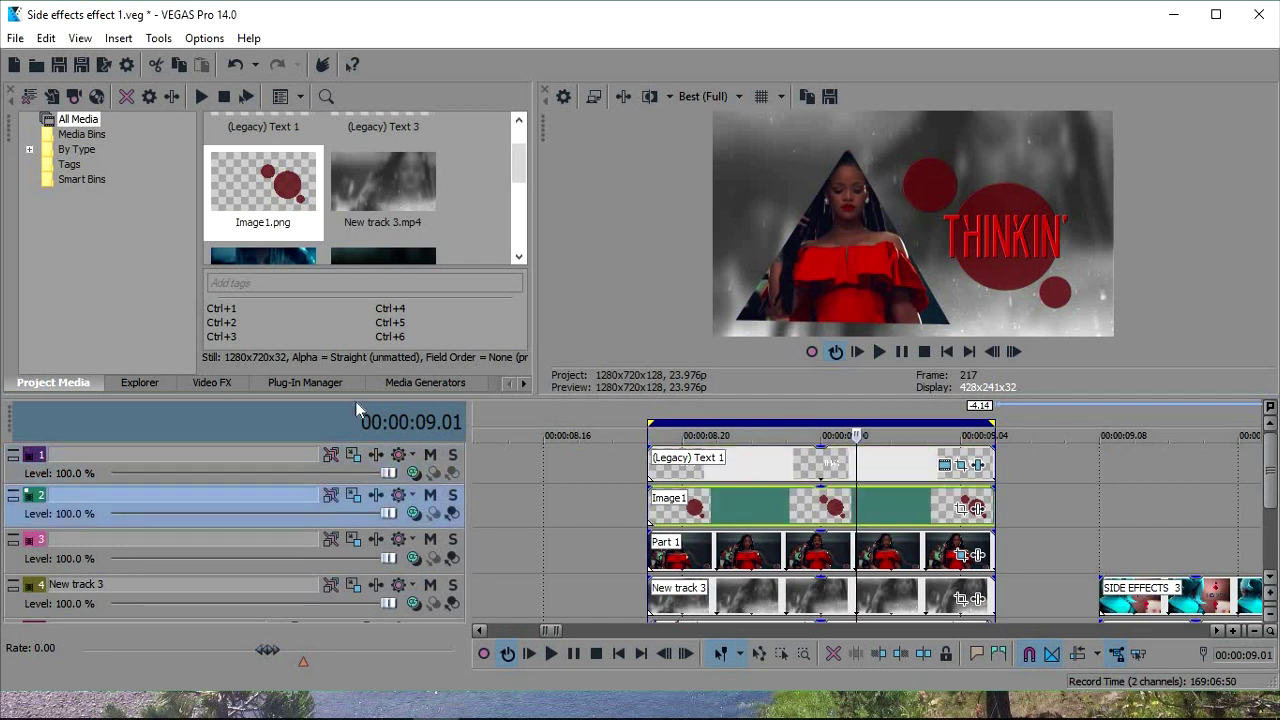
left_click(215, 381)
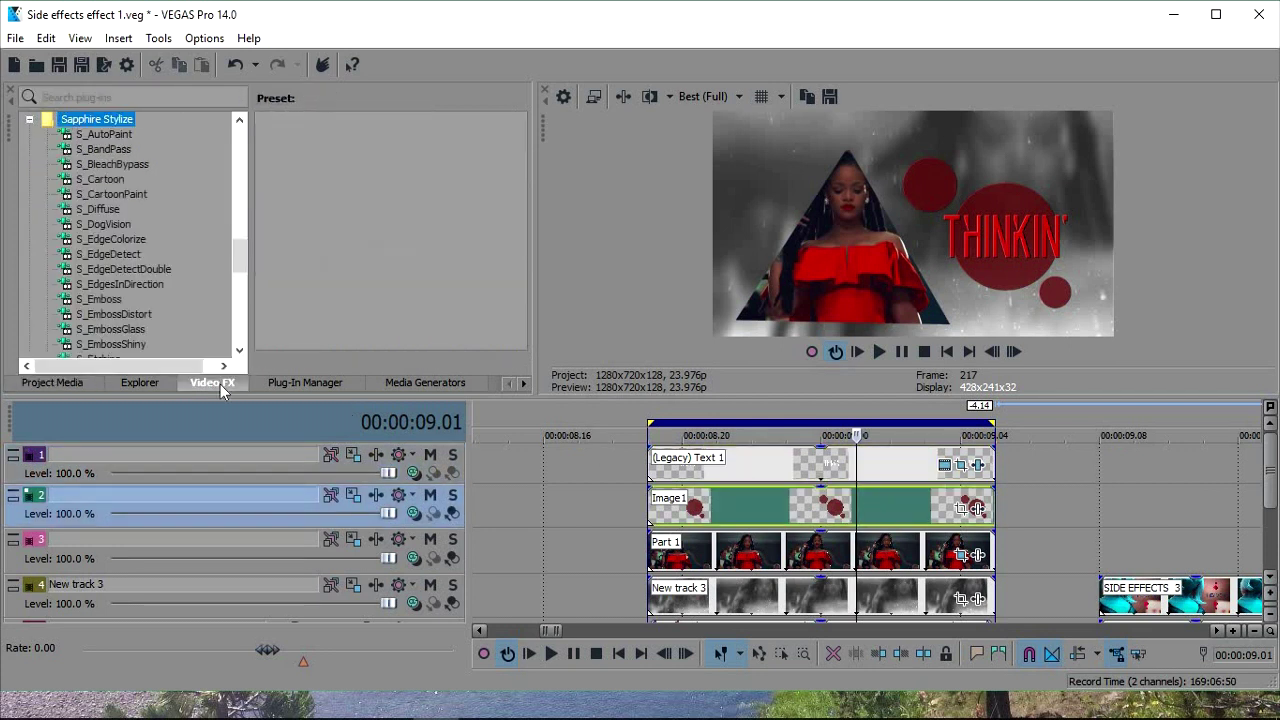
left_click(29, 120)
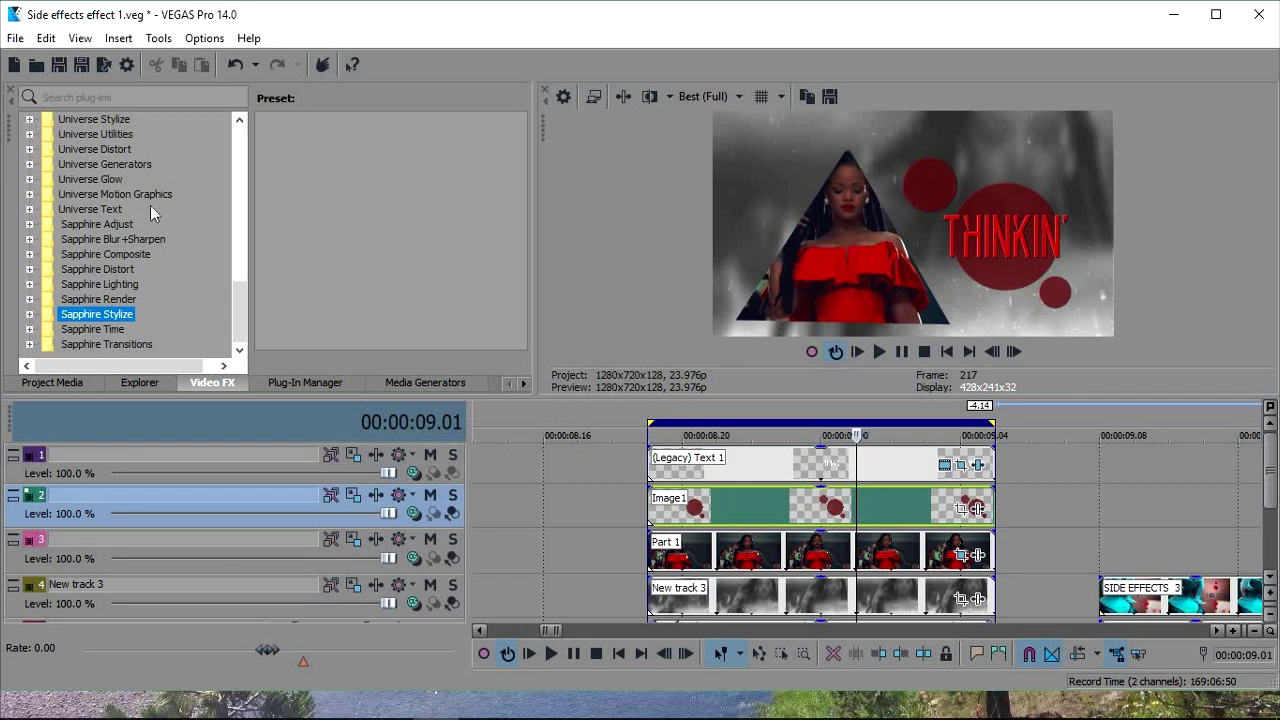
scroll(229, 220, "up", 15)
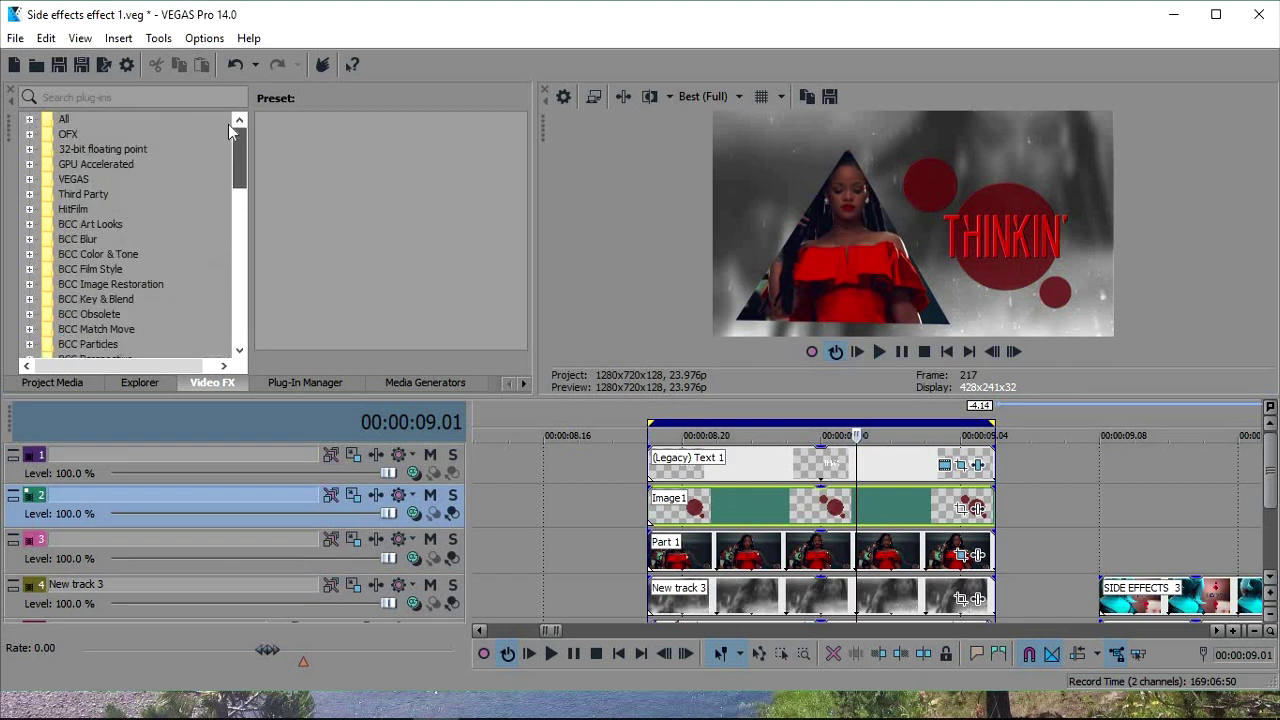
double_click(78, 178)
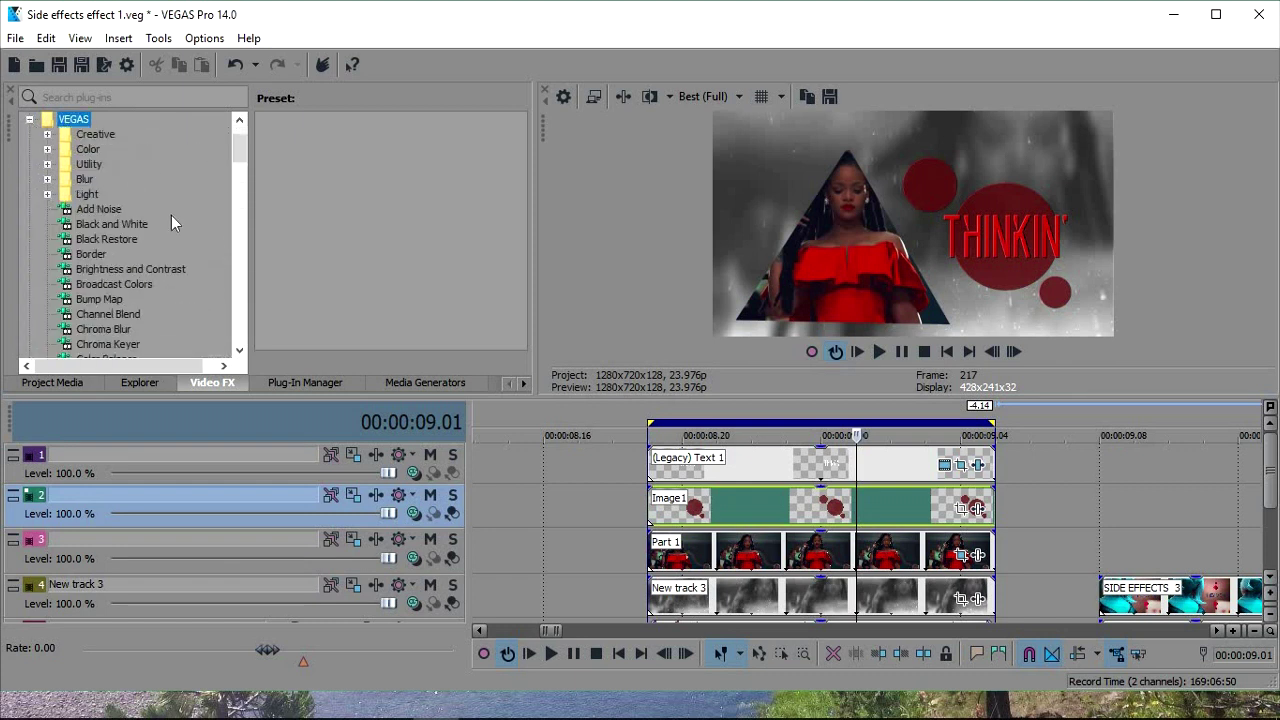
scroll(215, 246, "up", 1)
scroll(211, 258, "down", 2)
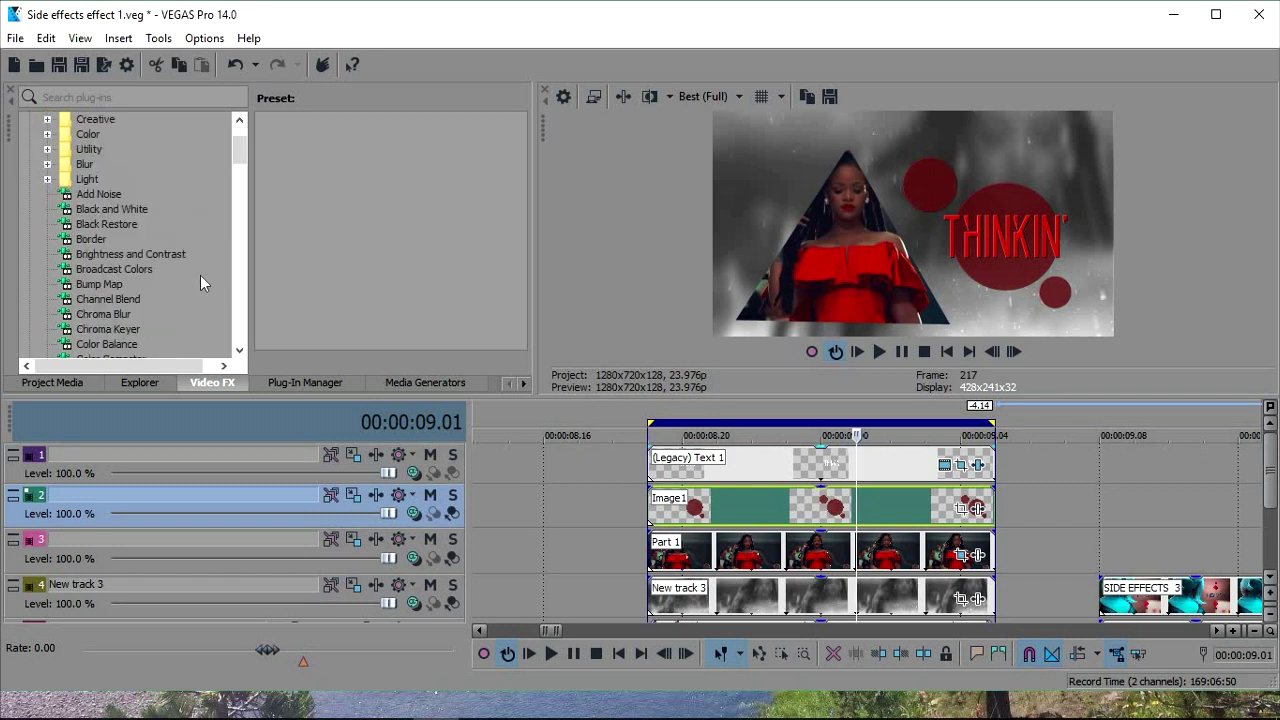
- Apply Brightness and Contrast to Image1 using the flash SWEEP preset
left_click_drag(166, 246, 828, 515)
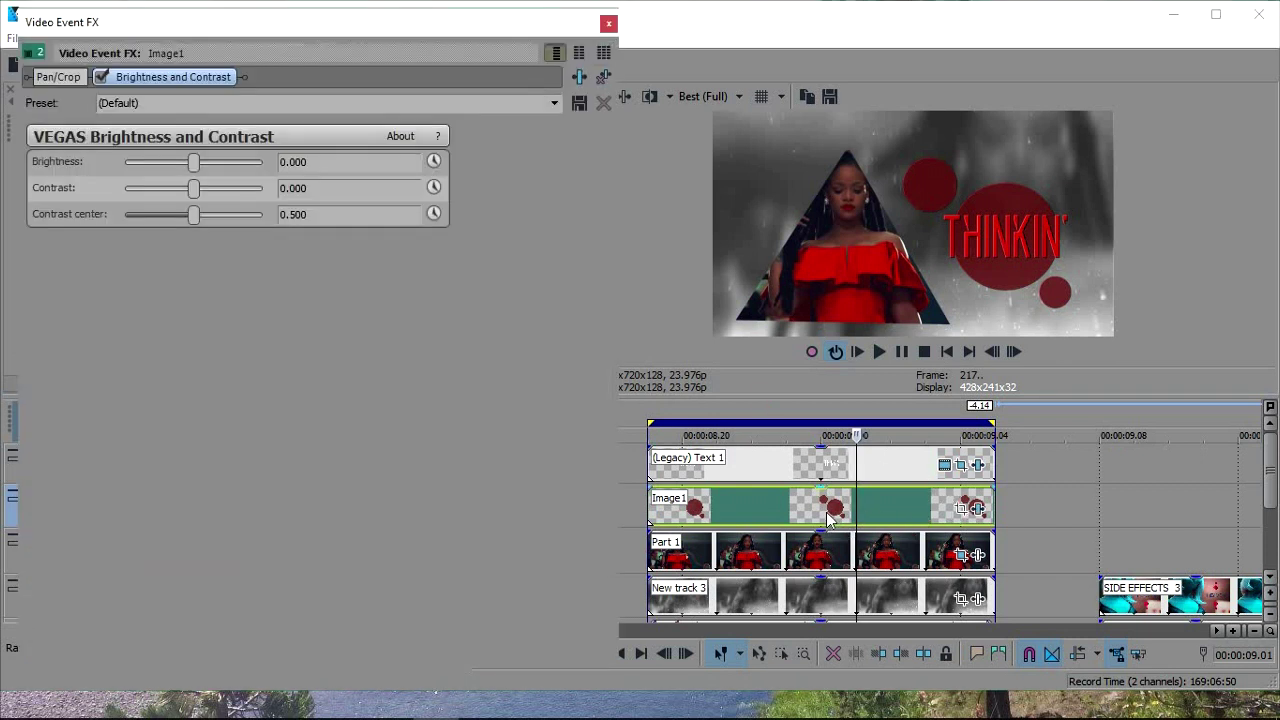
left_click(826, 513)
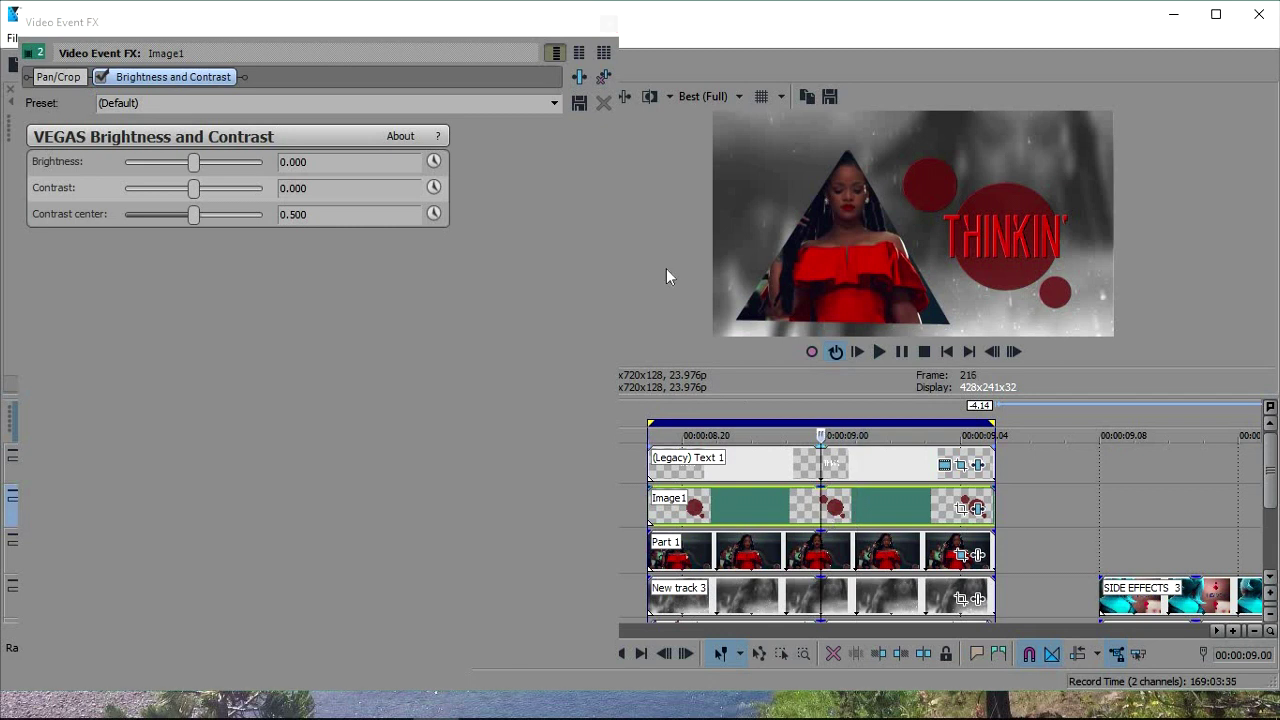
left_click(553, 103)
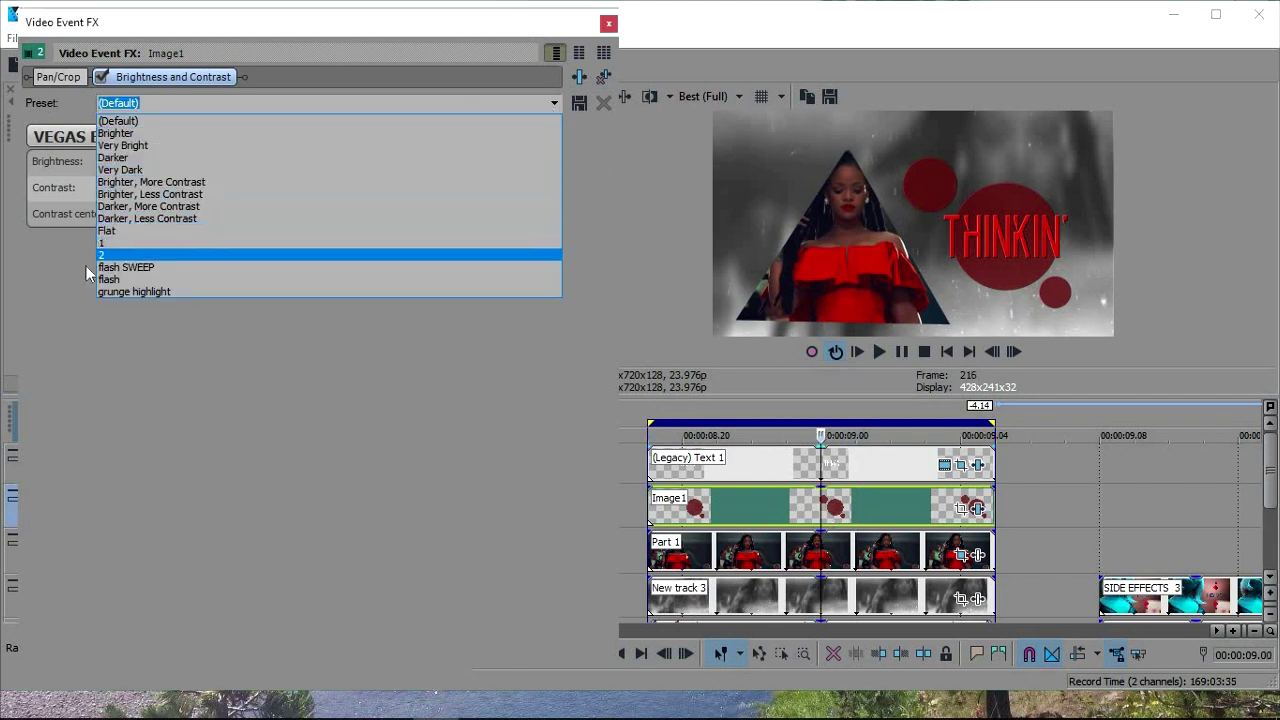
left_click(160, 268)
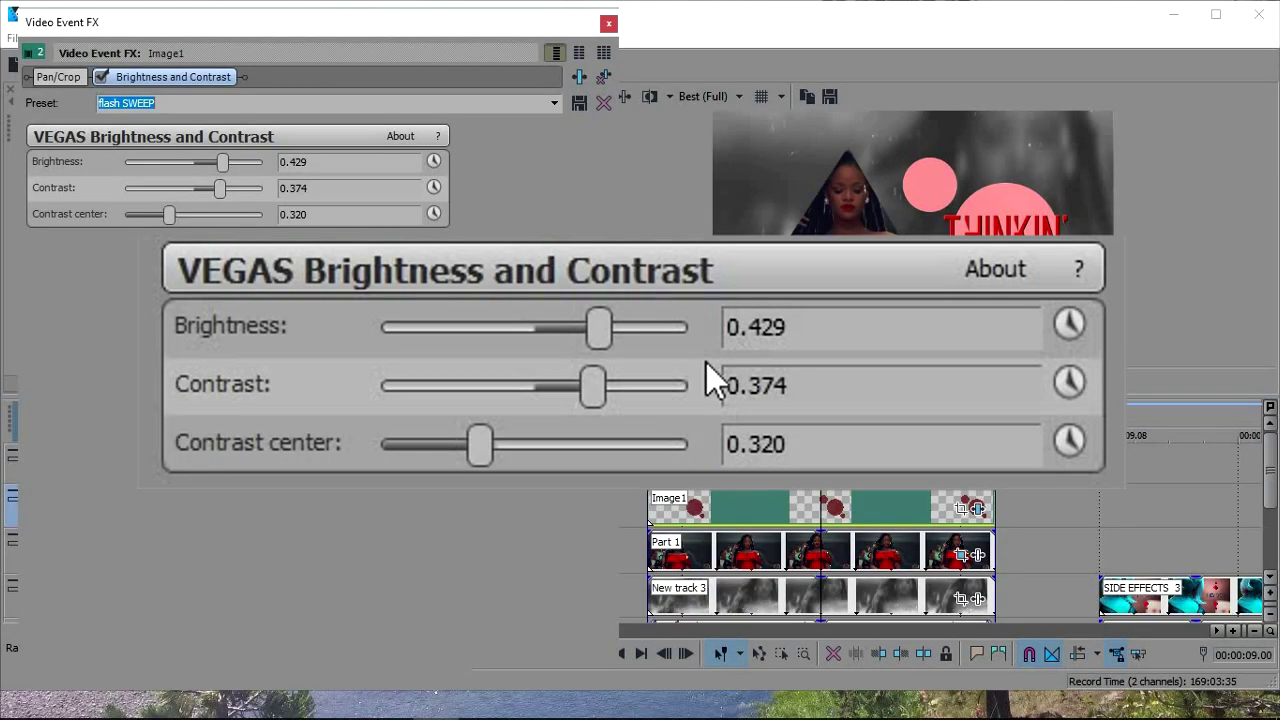
left_click(58, 77)
- Enable masking on Image1 with Apply to FX set to Yes
left_click(35, 611)
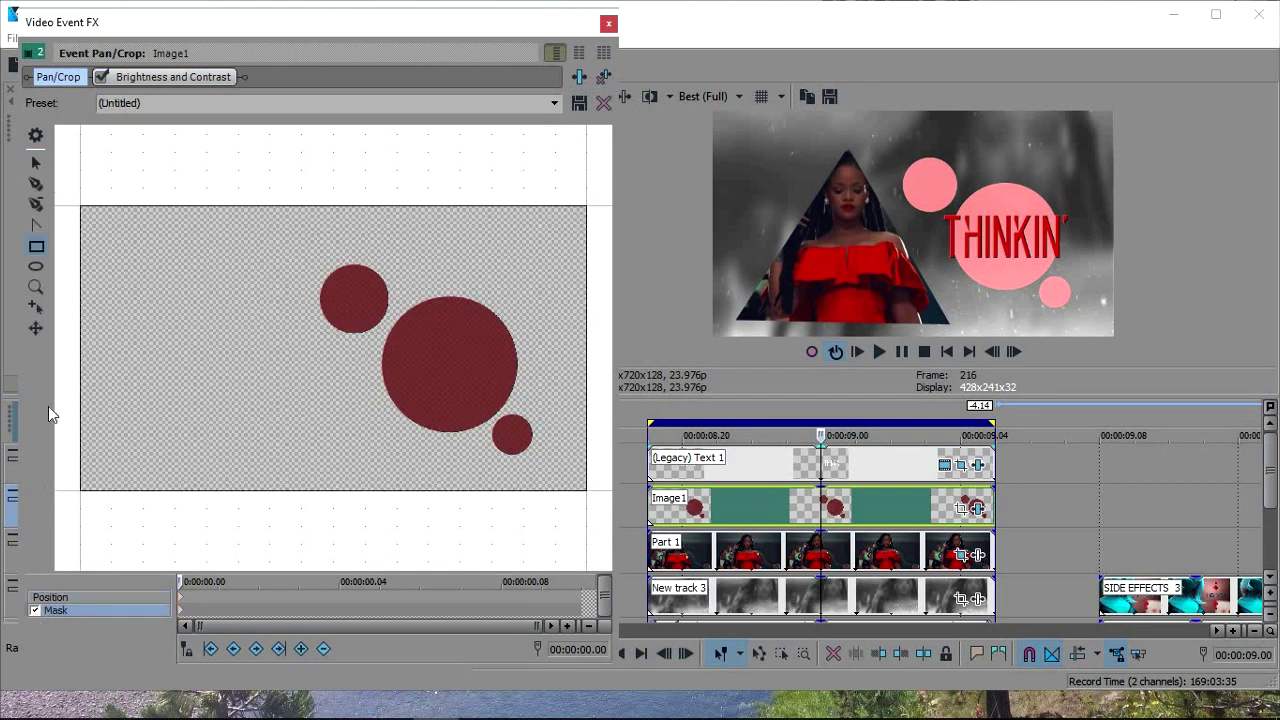
left_click(40, 139)
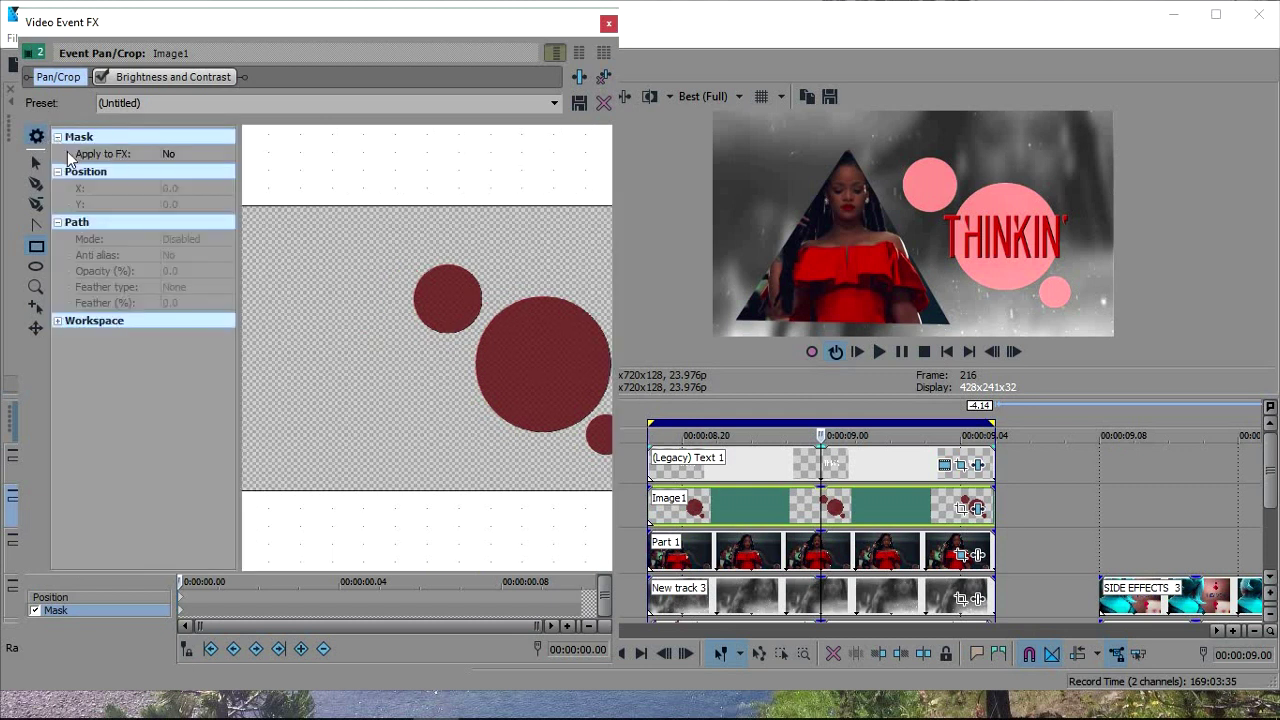
double_click(130, 158)
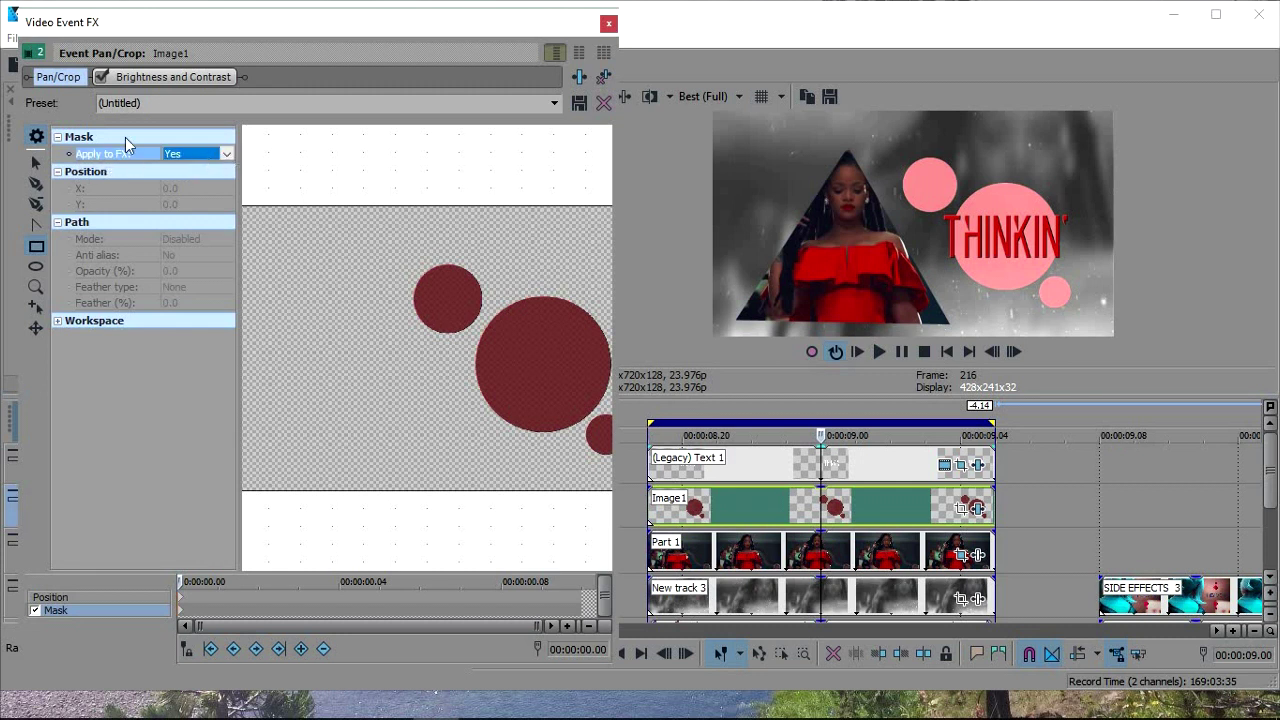
left_click(35, 135)
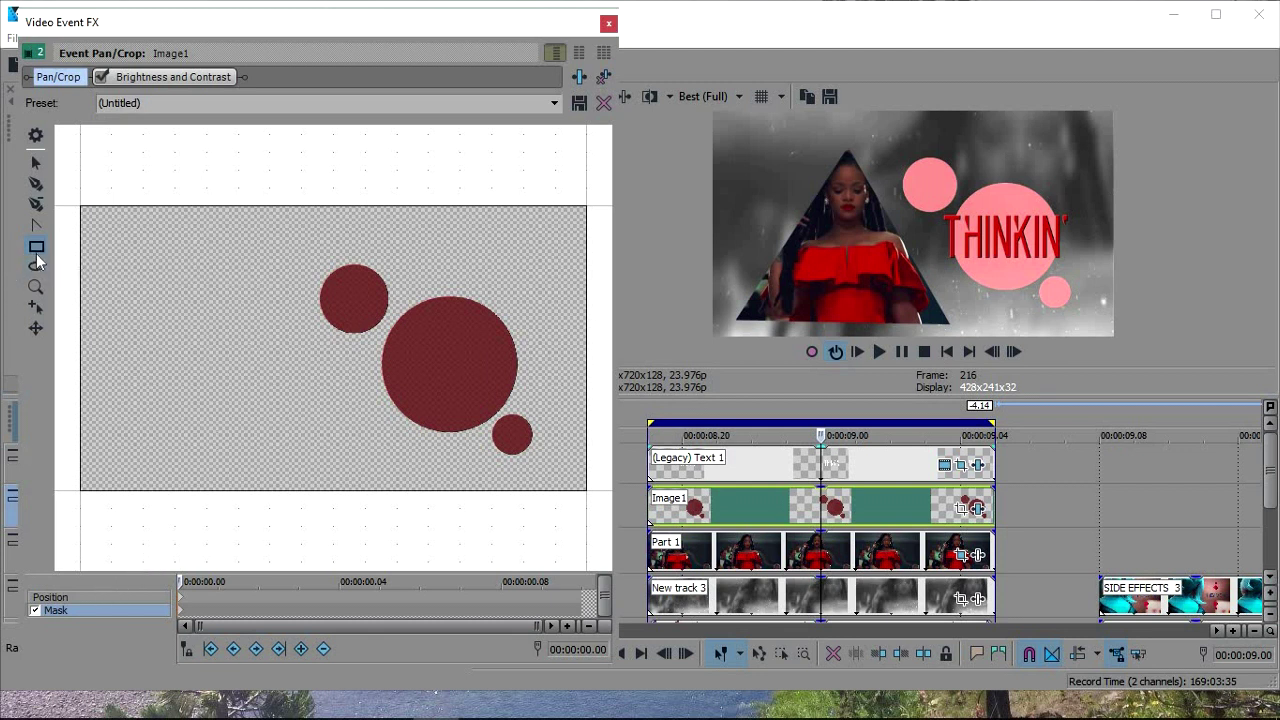
- Draw a tall narrow rectangle mask across the circles and feather its edges
left_click(38, 256)
left_click_drag(334, 165, 324, 547)
scroll(361, 539, "down", 1)
mouse_move(358, 537)
left_click_drag(281, 548, 300, 552)
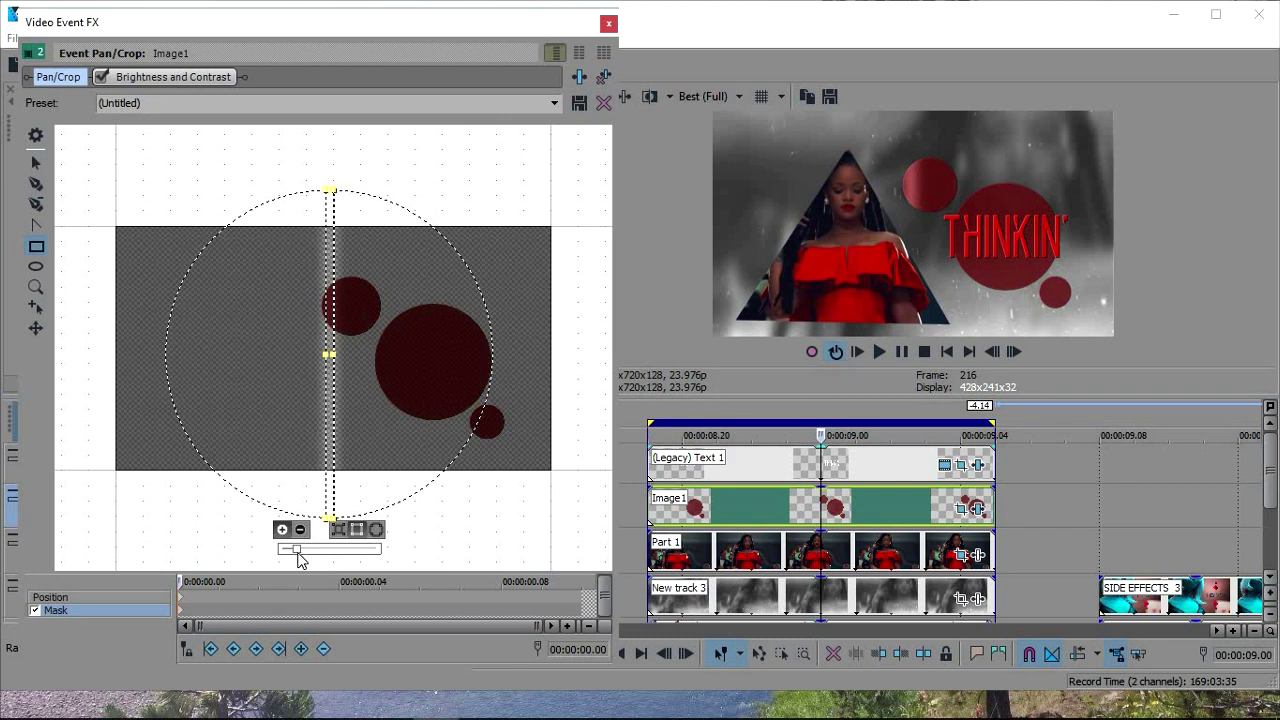
- Tilt the mask stripe diagonally, widen it, and feather the edges further
left_click(383, 488)
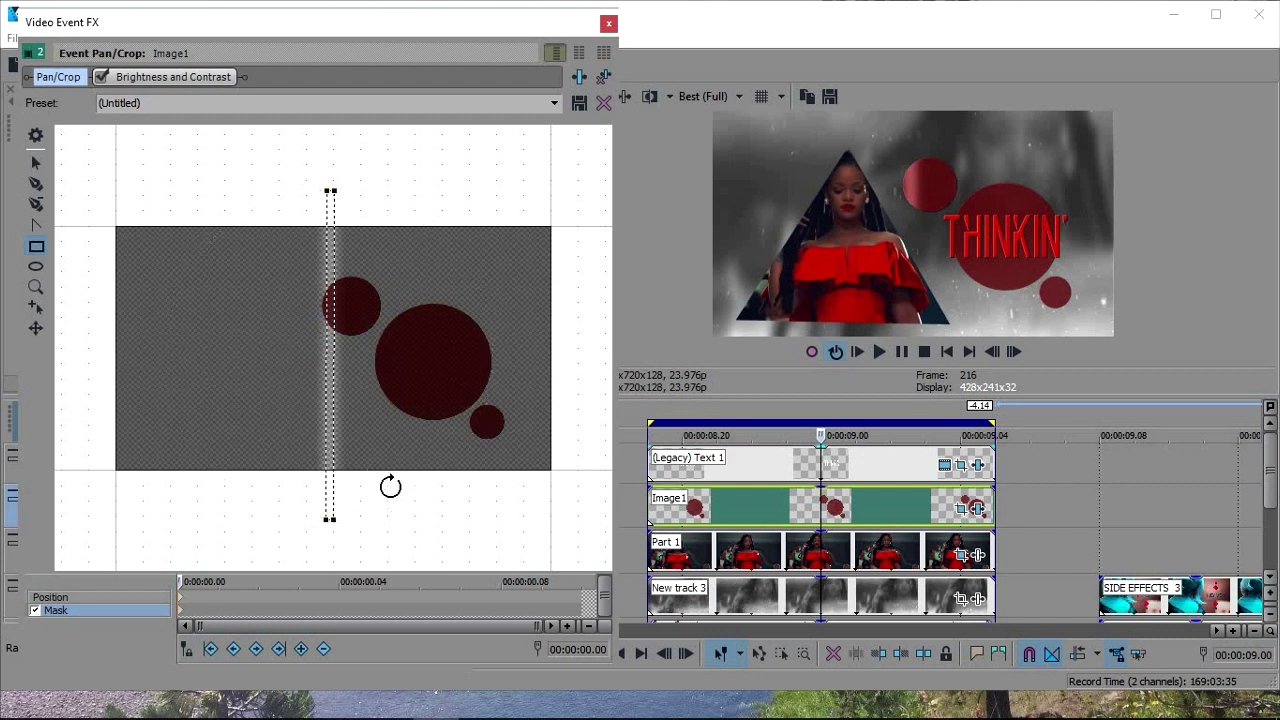
left_click_drag(383, 488, 363, 494)
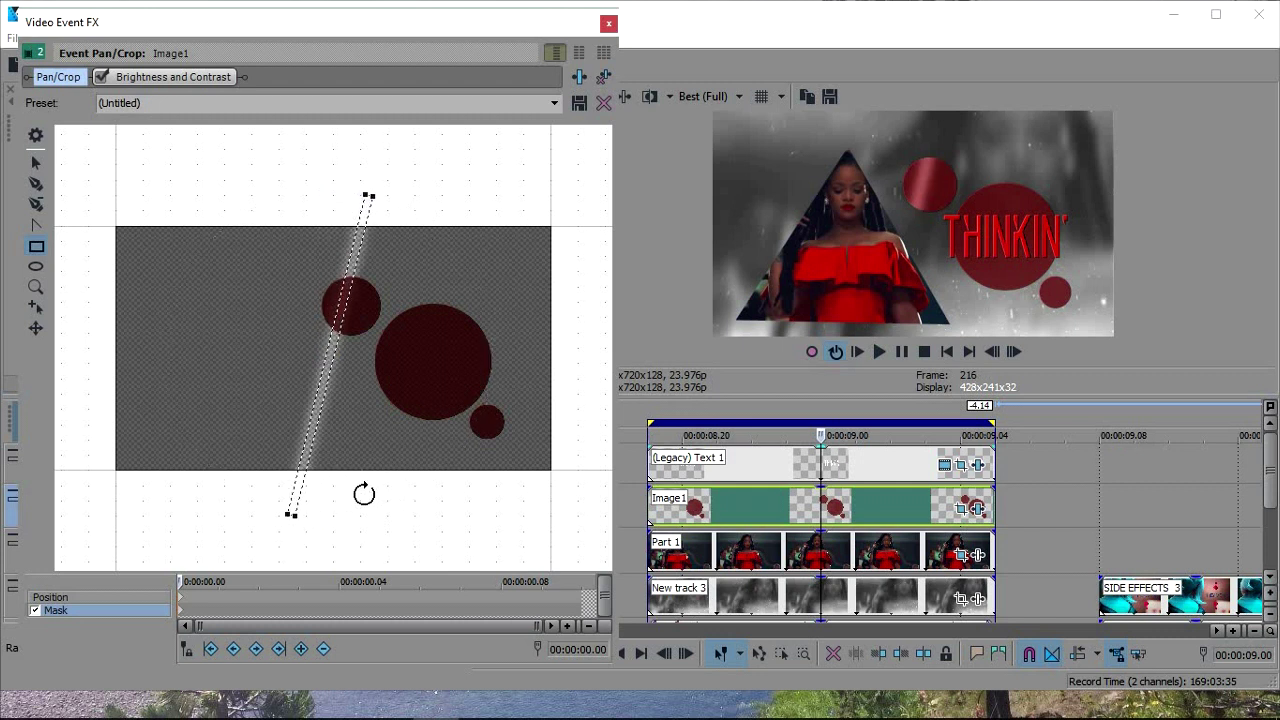
left_click(364, 369)
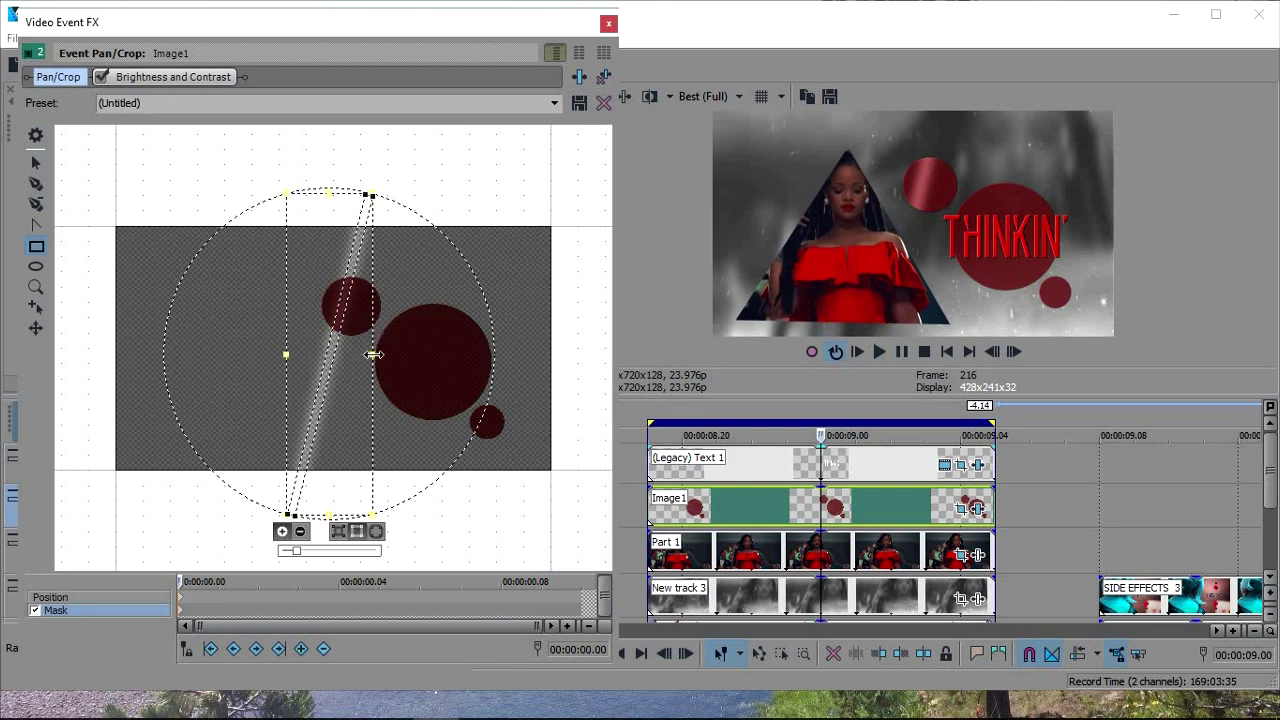
left_click_drag(373, 354, 403, 354)
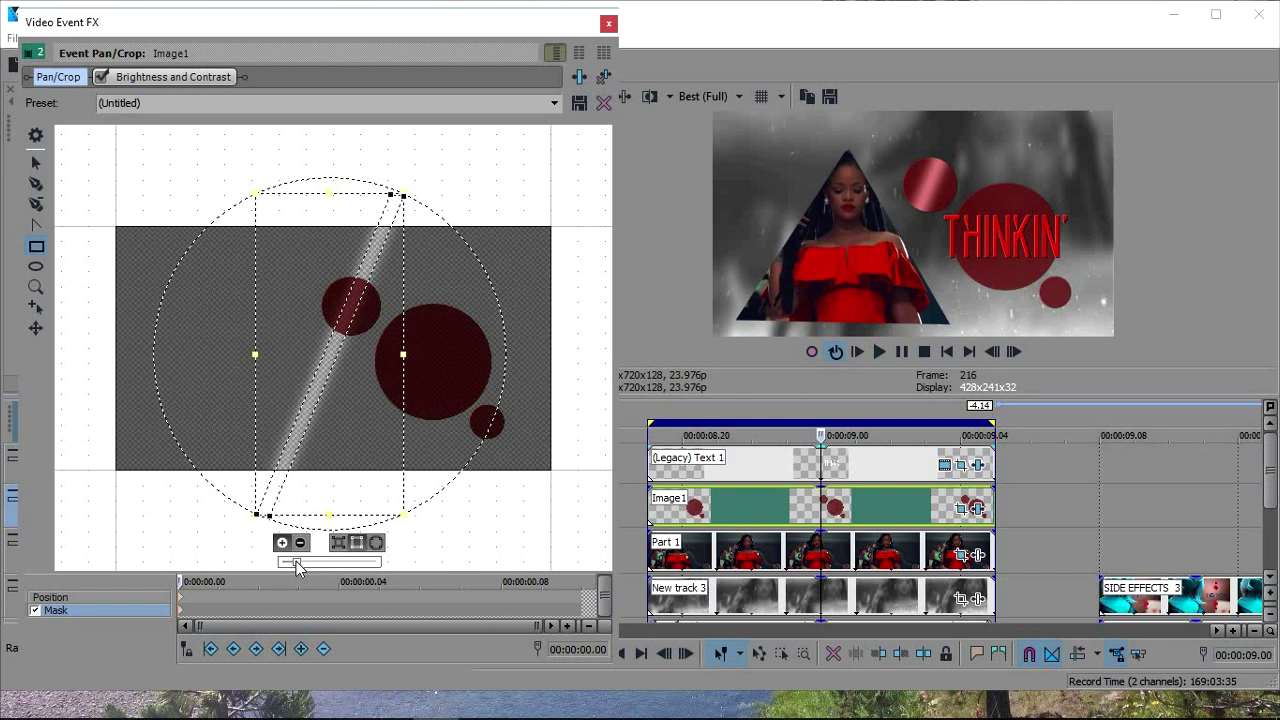
left_click_drag(296, 567, 310, 566)
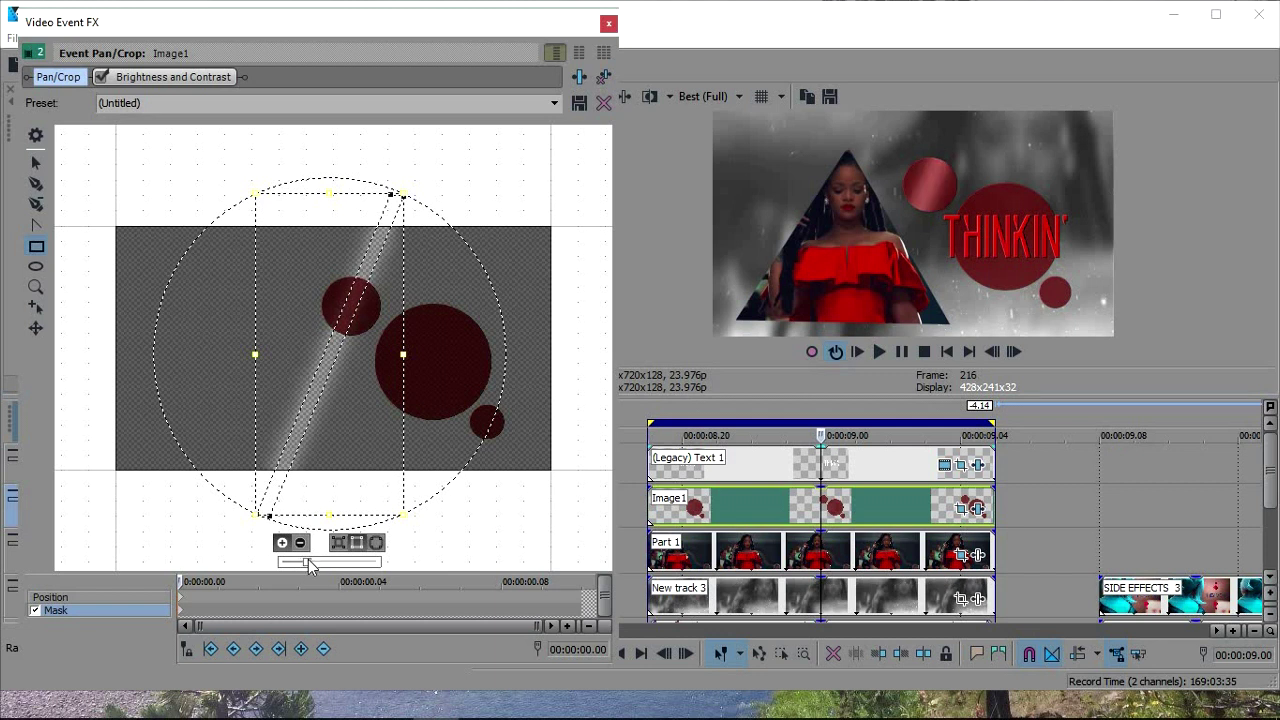
left_click_drag(306, 562, 313, 565)
- Keyframe the stripe moving horizontally from left of the circles to past their right edge
left_click(36, 328)
left_click_drag(325, 377, 285, 365)
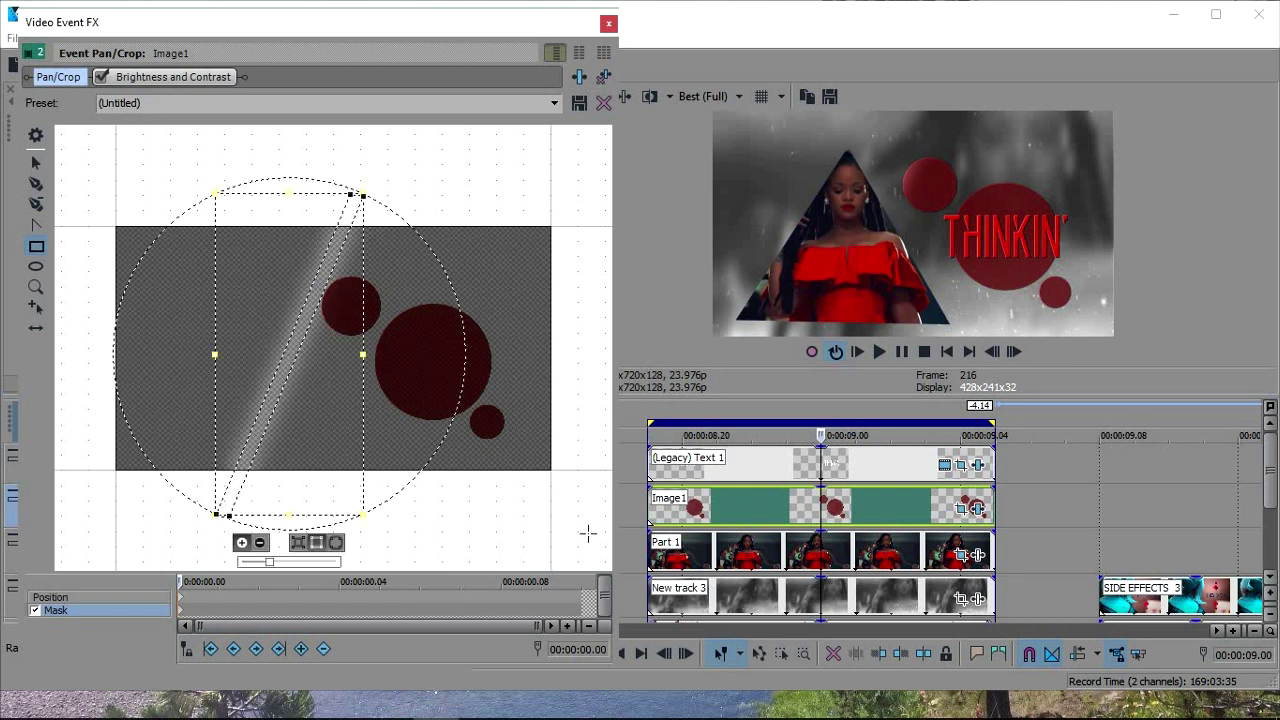
left_click(582, 600)
left_click_drag(277, 374, 528, 532)
- Set preview quality to Preview (Auto), play the sweep, and make the mask keyframe Smooth
left_click(753, 506)
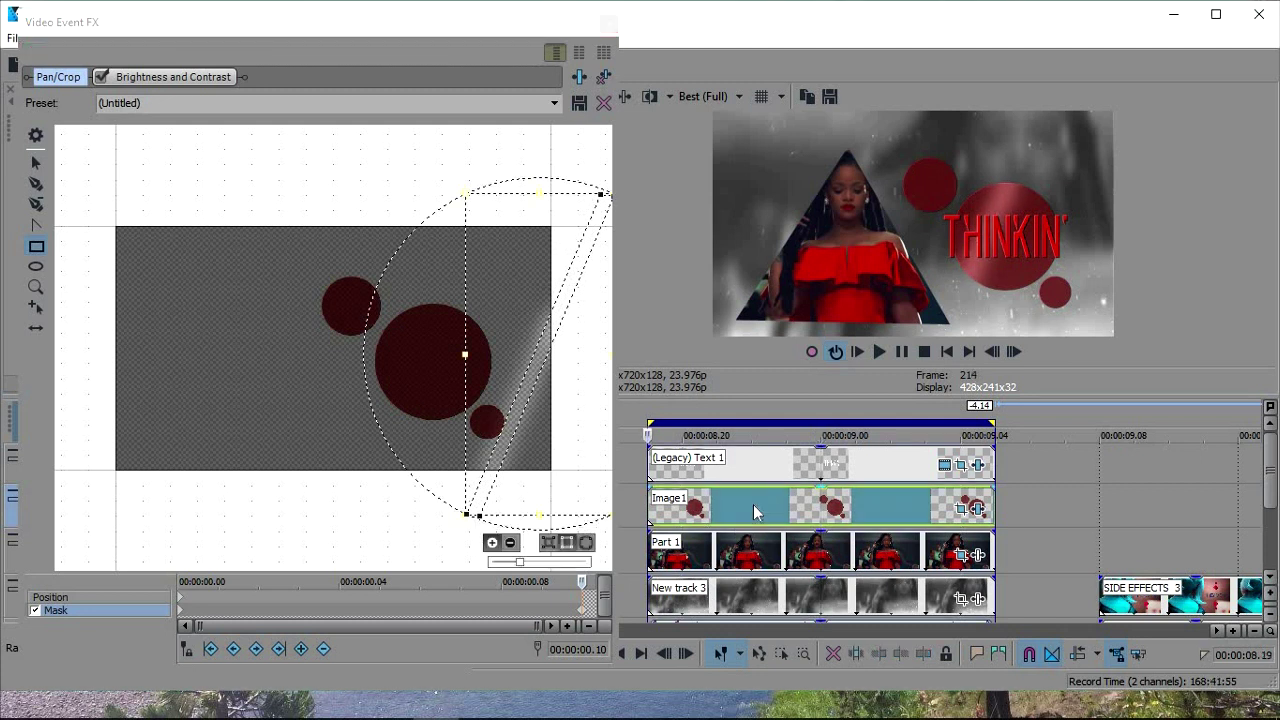
left_click(705, 98)
mouse_move(738, 144)
left_click(816, 147)
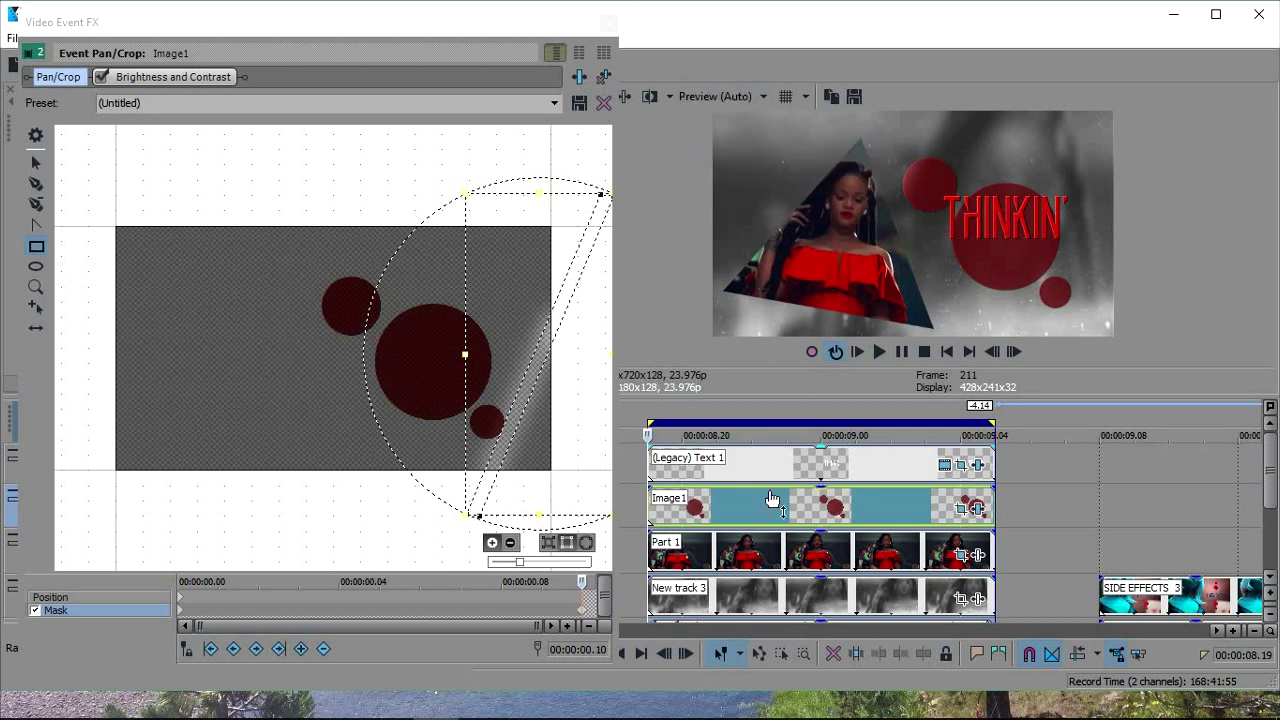
key("space")
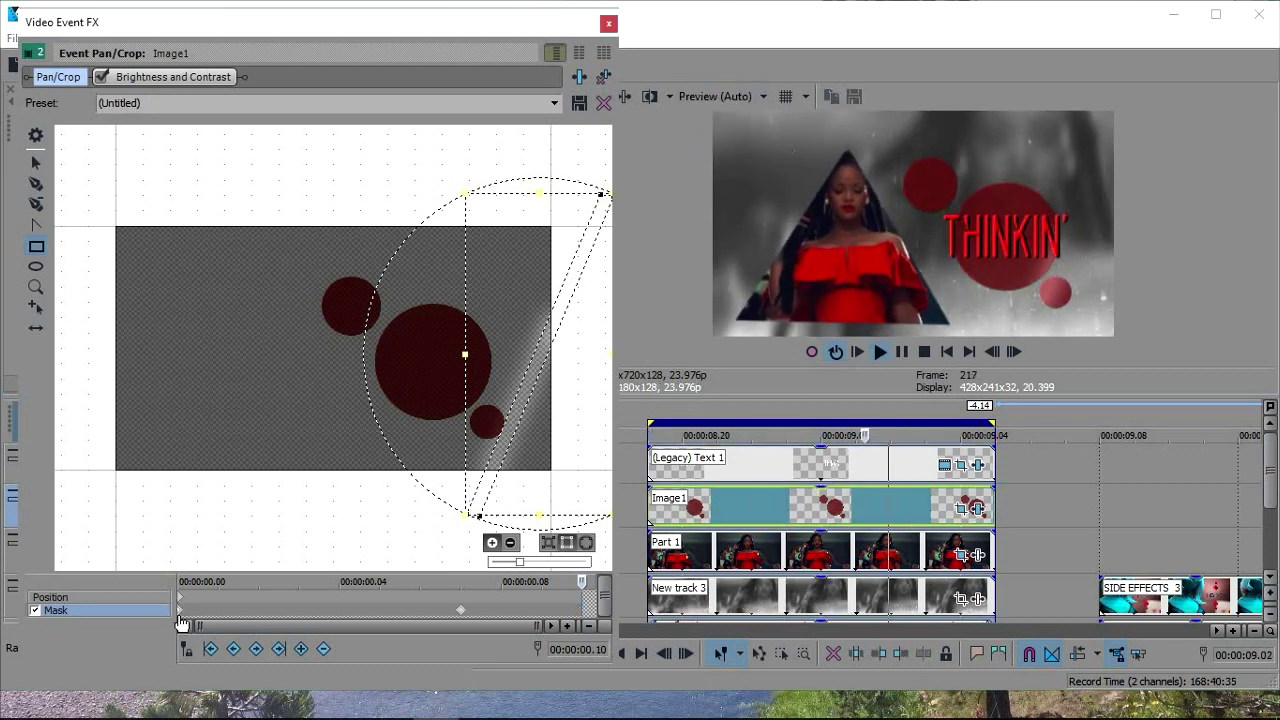
right_click(179, 610)
left_click(226, 566)
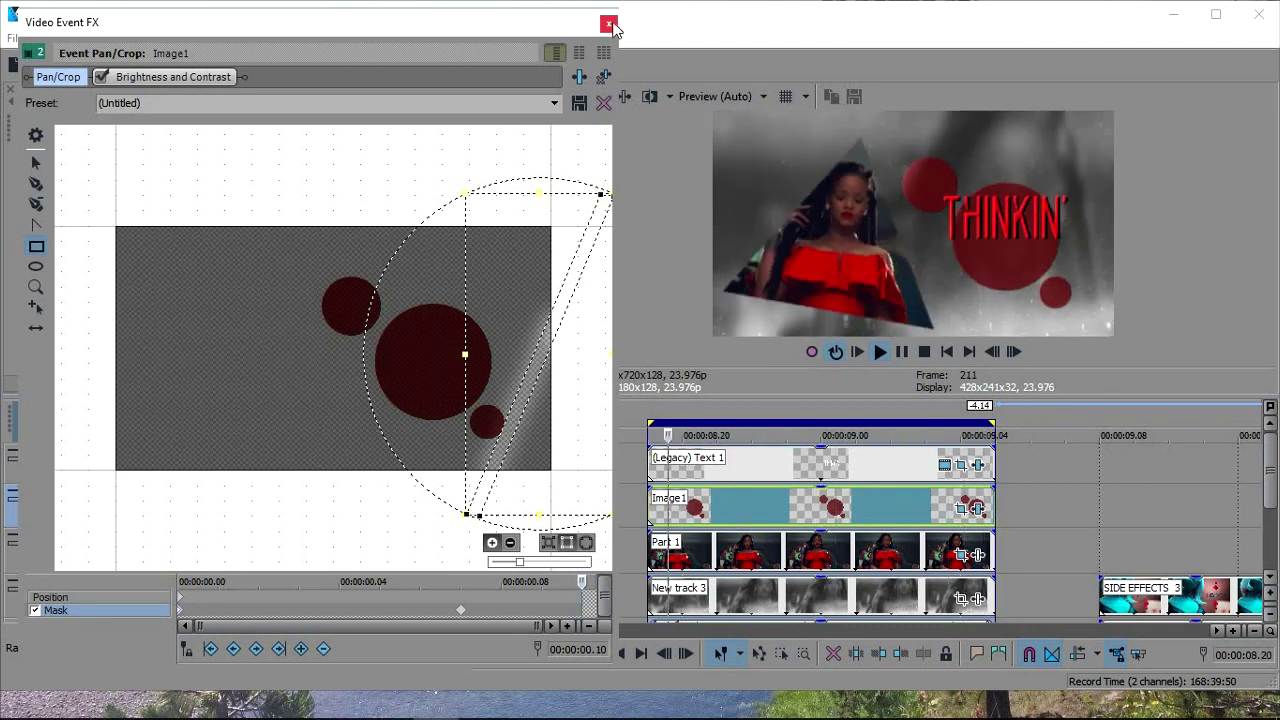
- Return to the main project, stepping from SIDE EFFECTS 3 back to the THINKIN' title clip
left_click(748, 468)
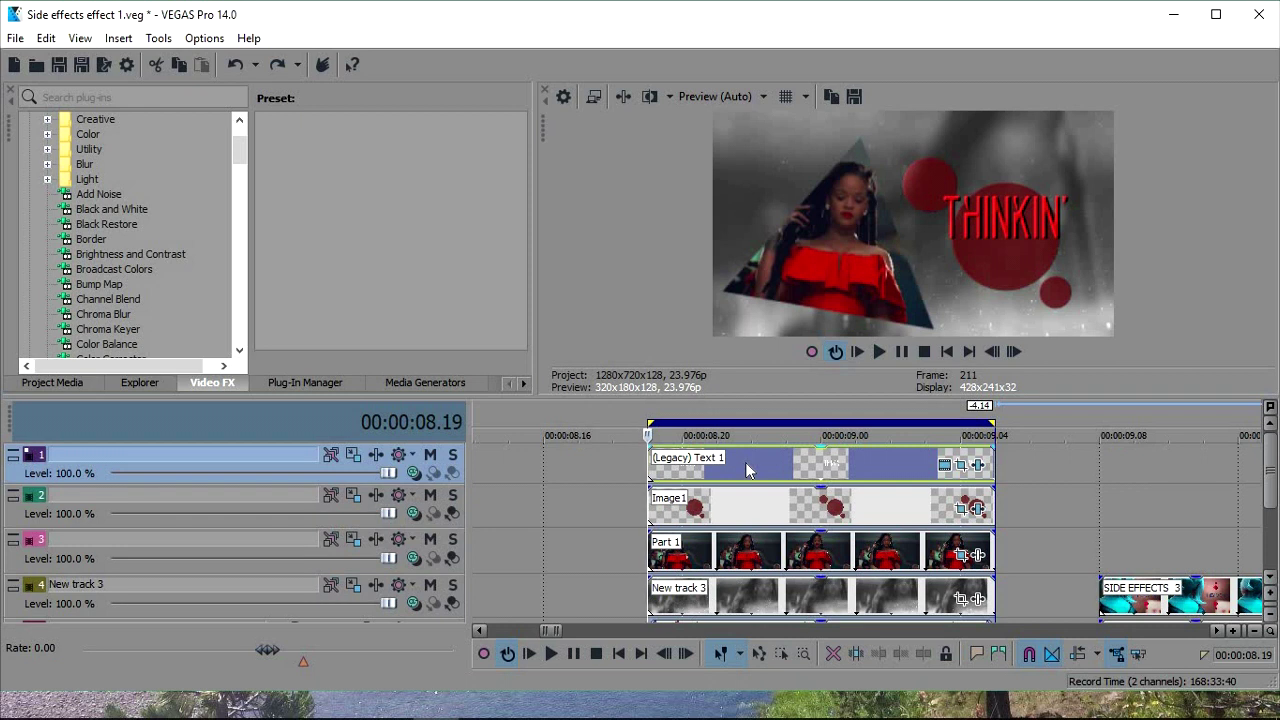
left_click(1109, 599)
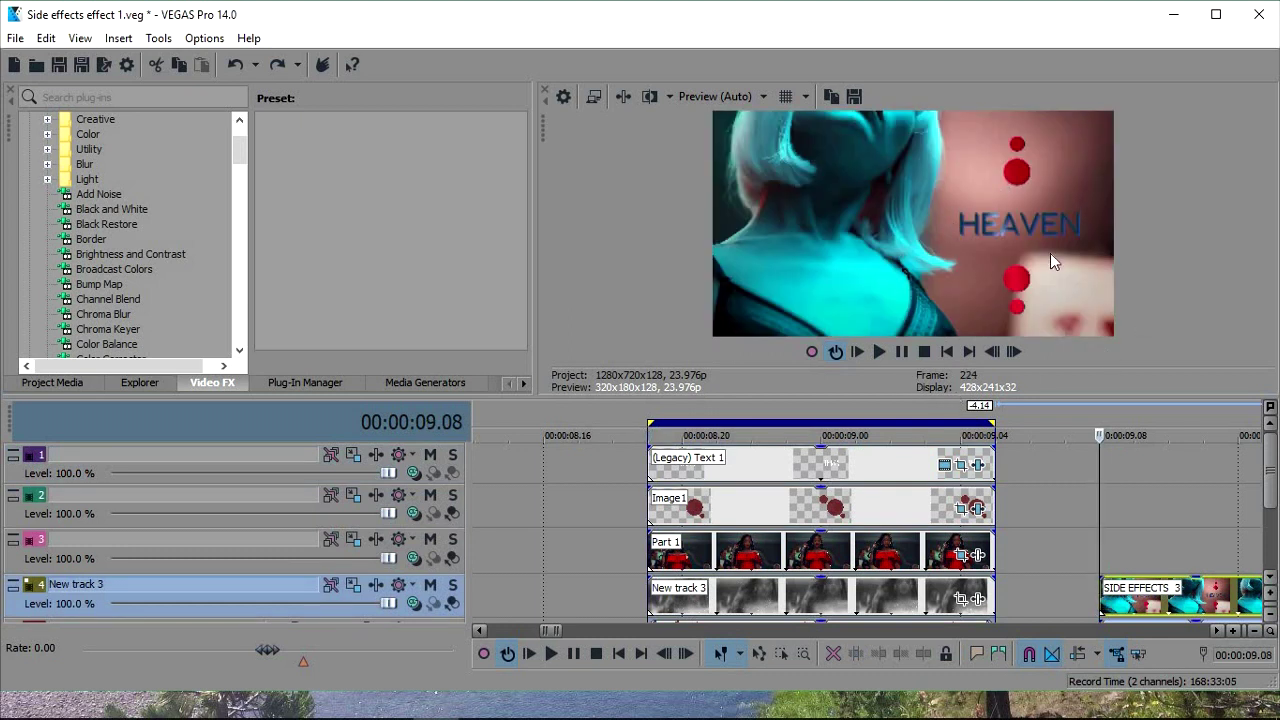
left_click(776, 475)
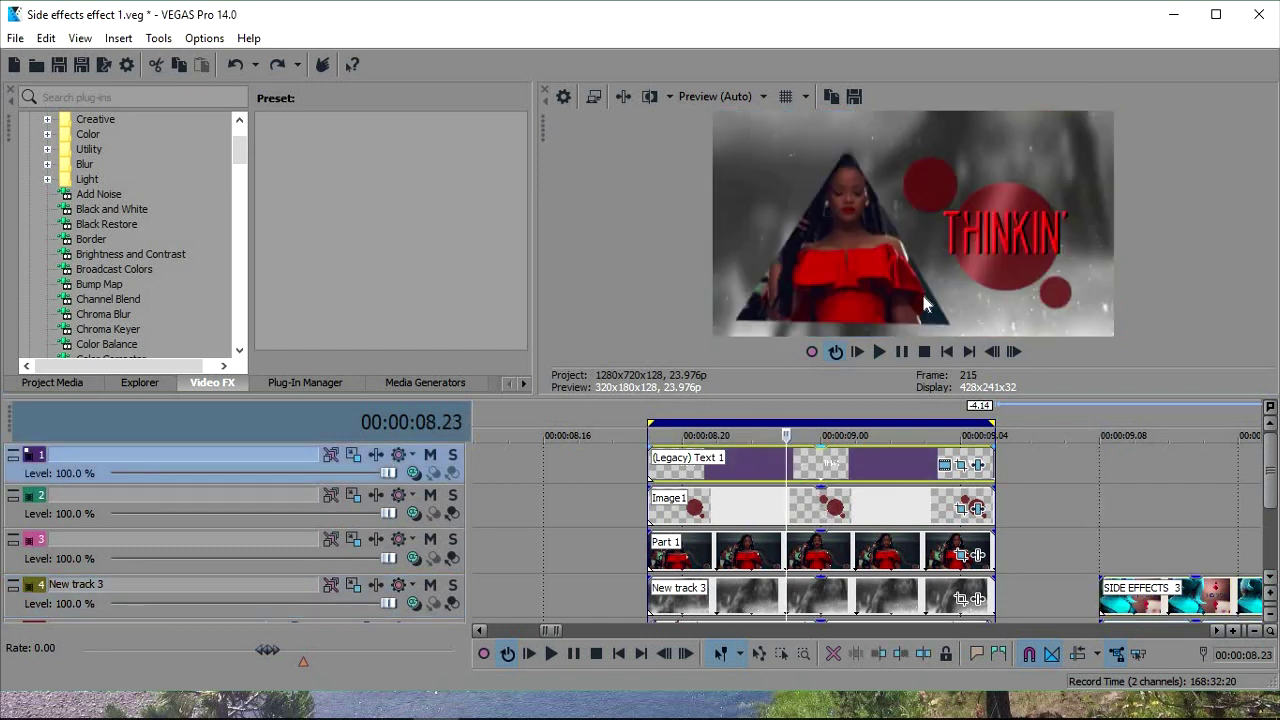
scroll(783, 562, "down", 2)
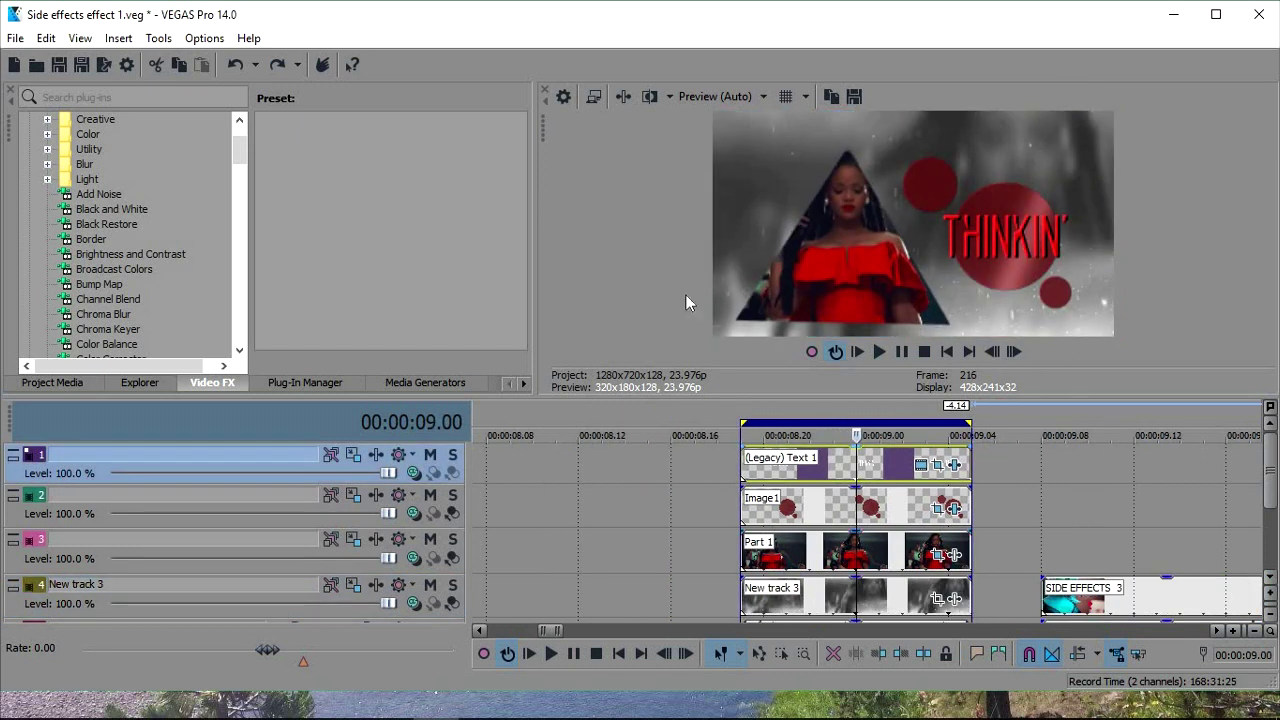